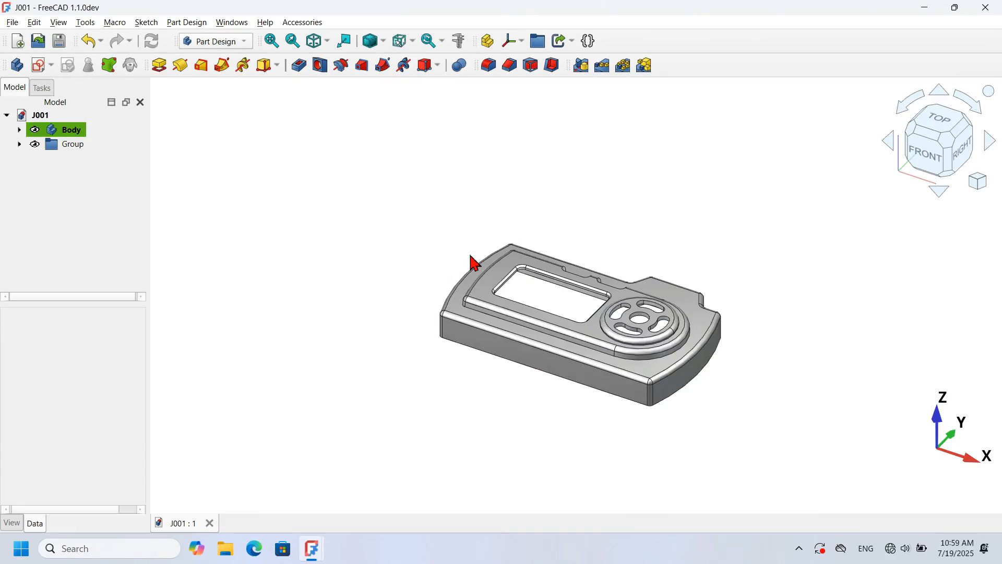
scroll(472, 262, up, 3)
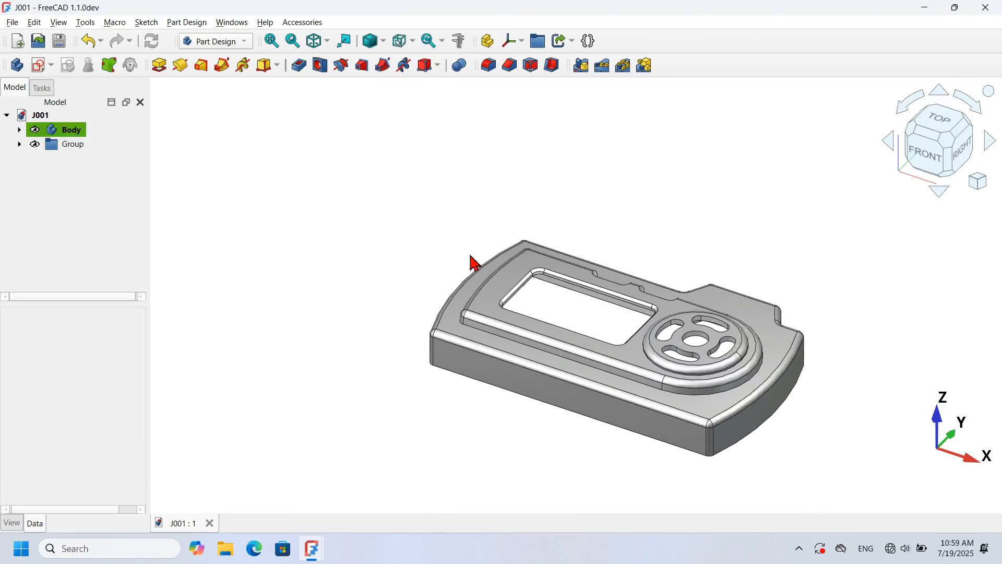
middle_drag(620, 312, 680, 405)
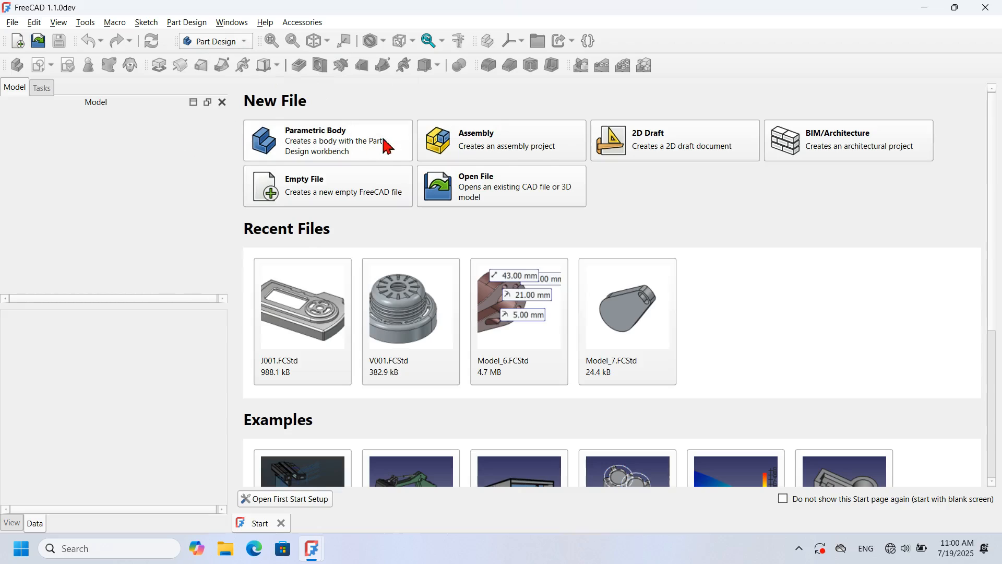
- Create a new file with a parametric body and start a sketch on its XY plane
click(370, 149)
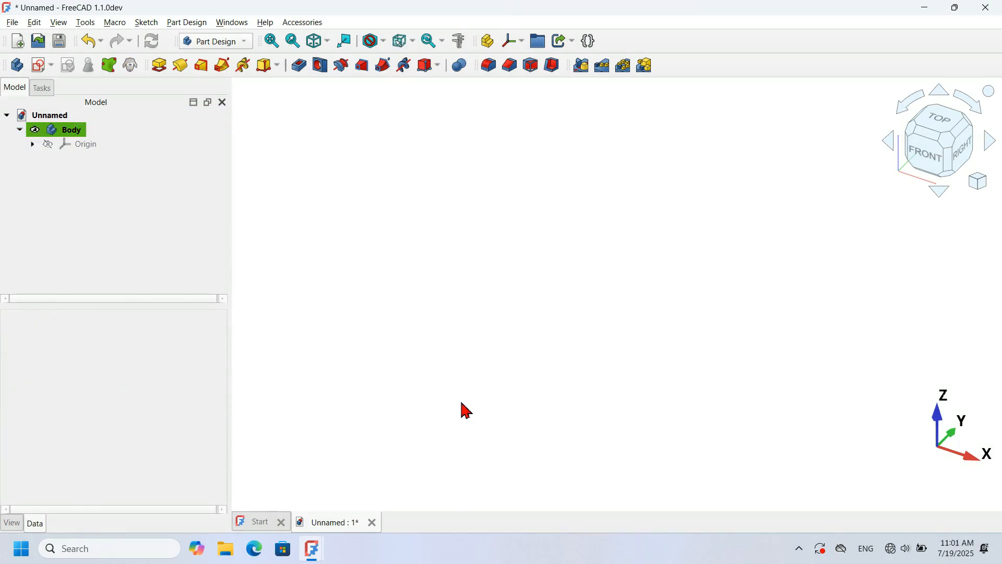
middle_drag(462, 403, 485, 441)
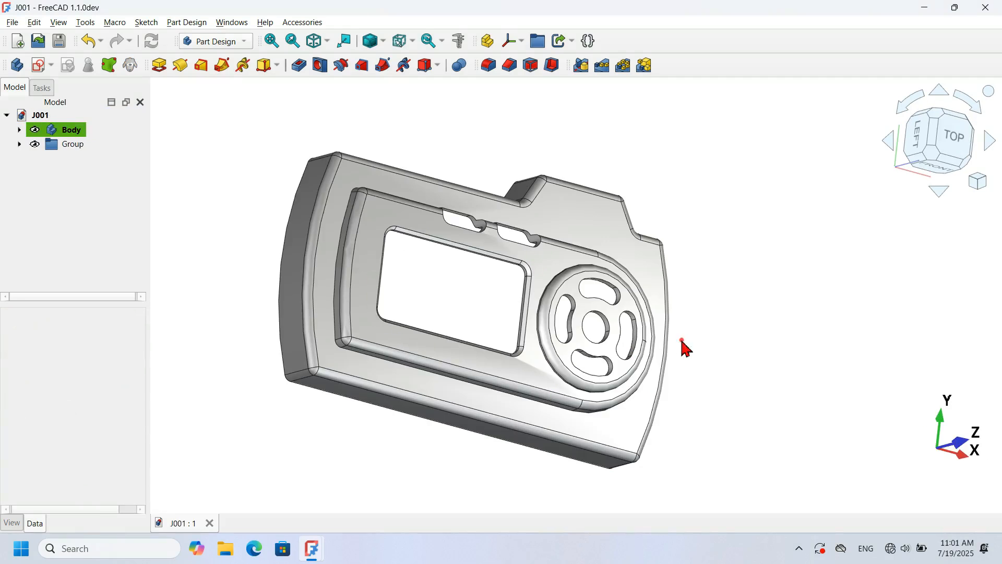
middle_drag(685, 347, 616, 347)
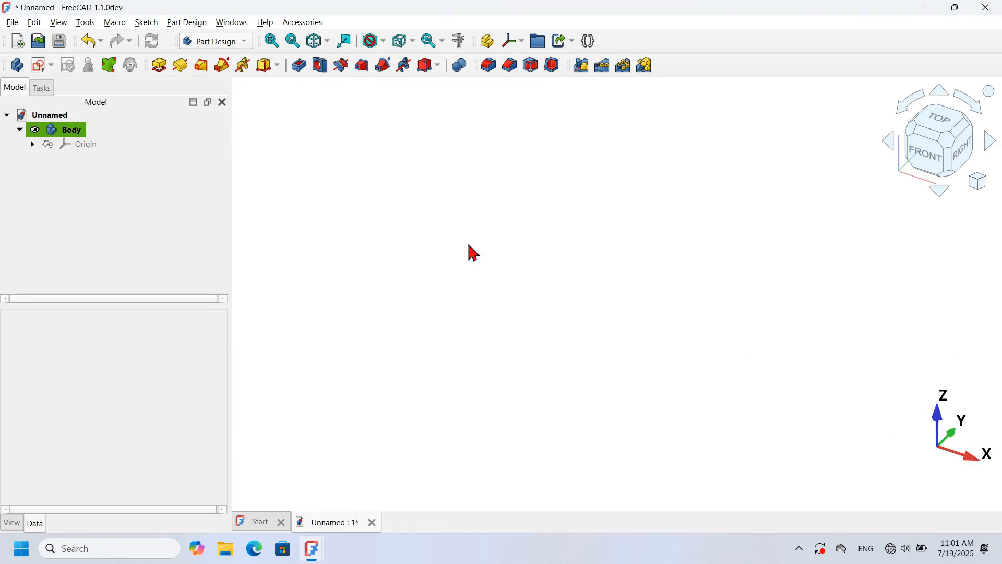
click(41, 71)
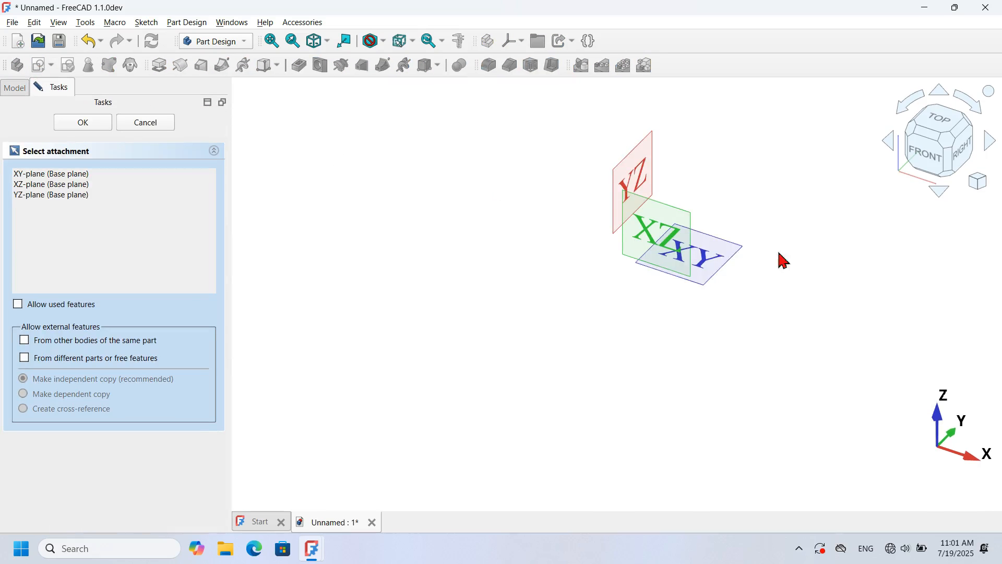
click(725, 270)
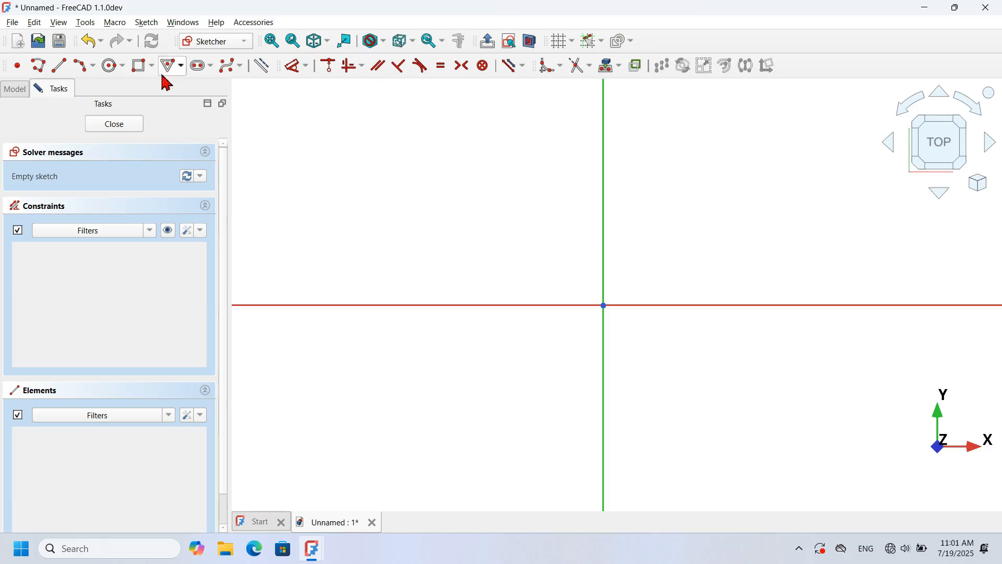
- Sketch a rectangle about 141 by 62 mm around the origin and delete its two vertical sides
click(137, 67)
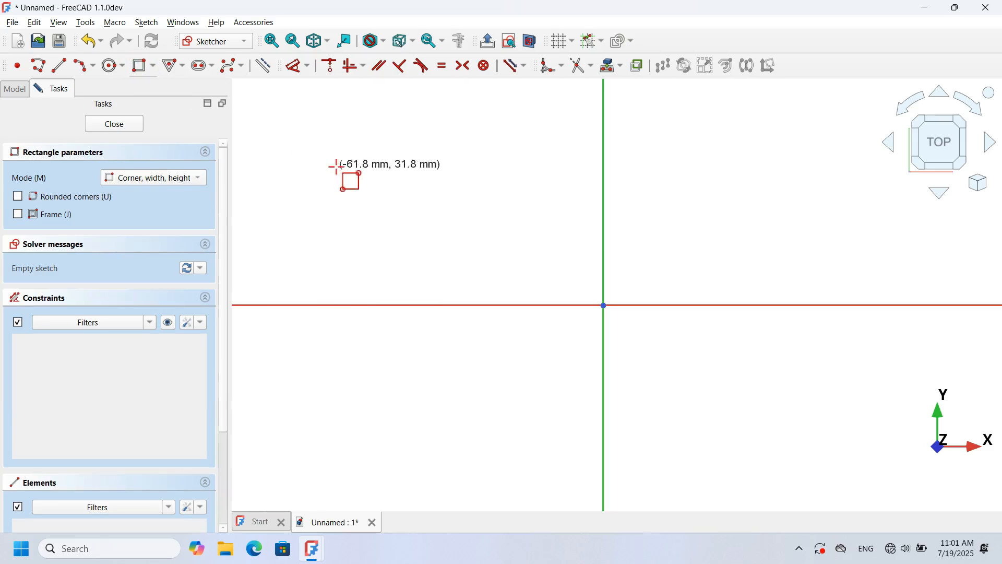
click(295, 171)
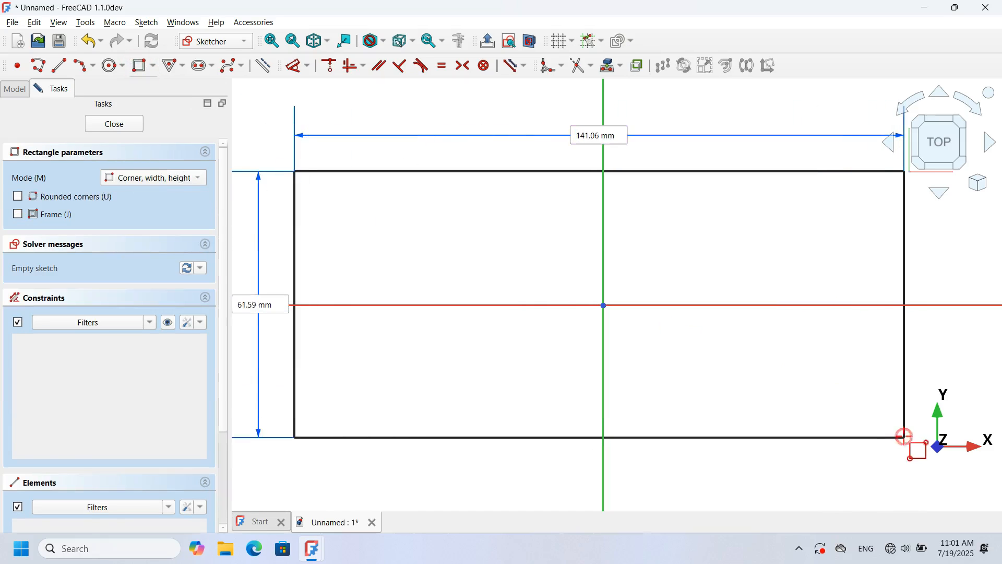
click(904, 437)
right_click(542, 394)
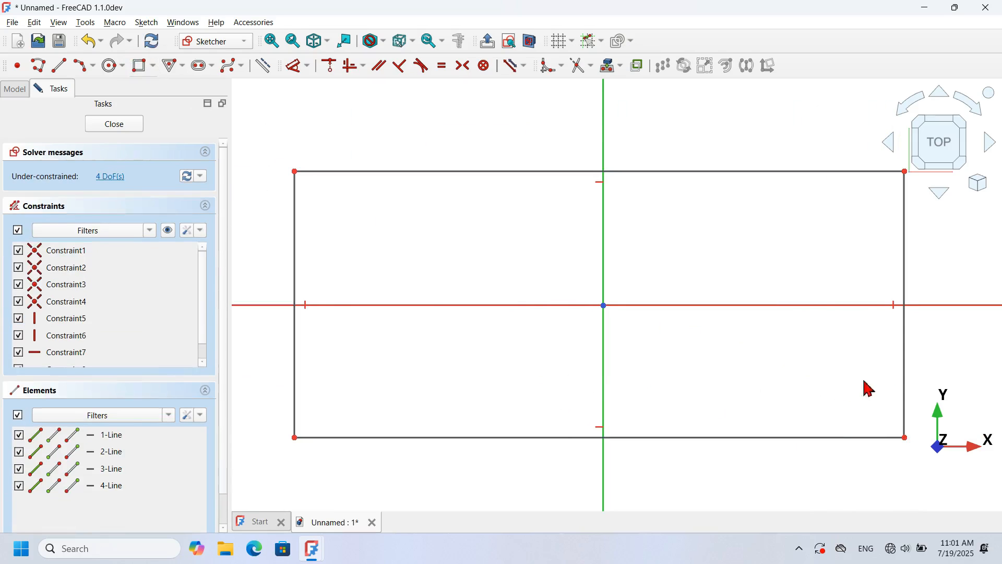
mouse_move(962, 384)
mouse_down()
mouse_move(167, 331)
mouse_move(253, 346)
mouse_up()
key(Delete)
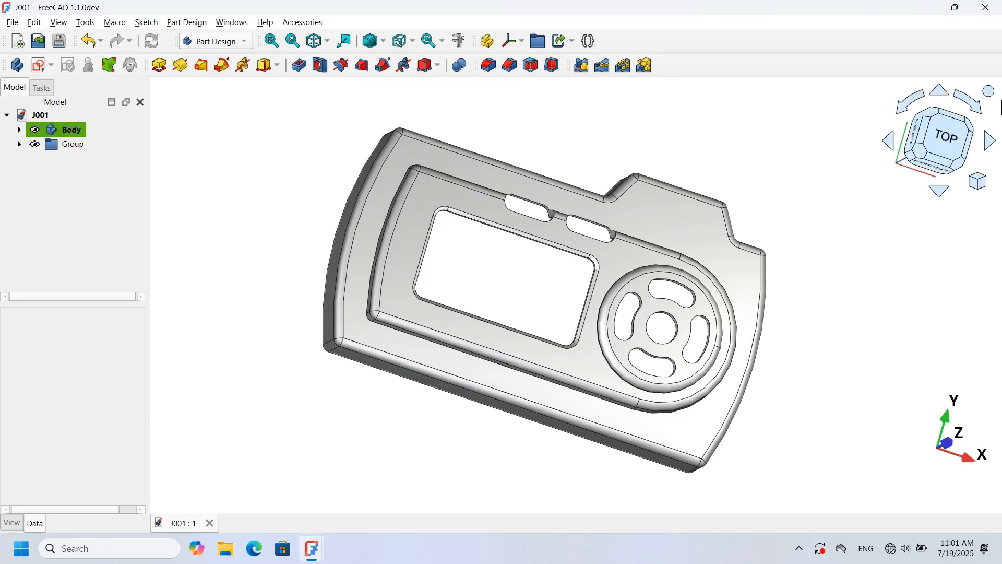
click(938, 151)
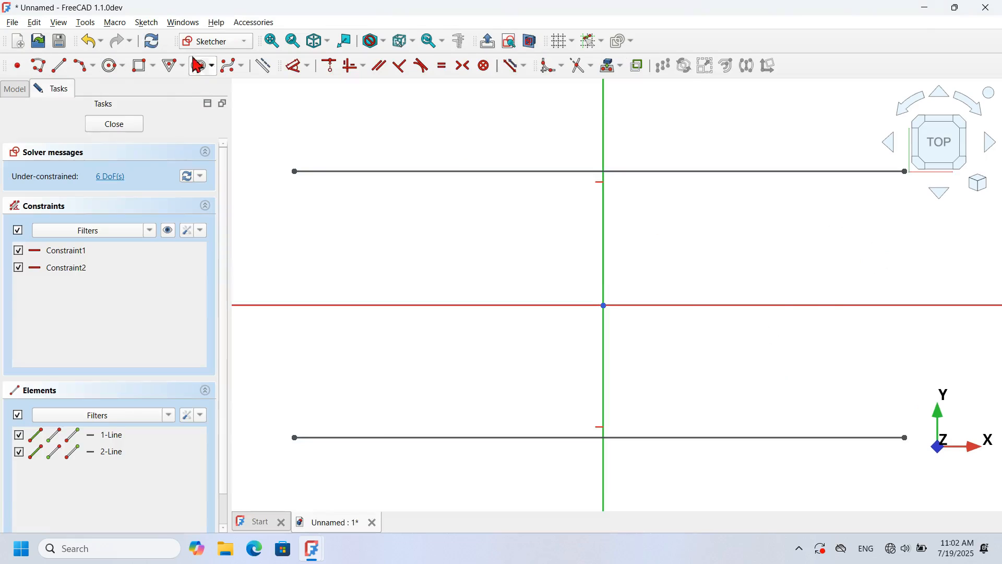
- Close the left end of the two horizontal lines with a three-point arc bulging outward
click(95, 67)
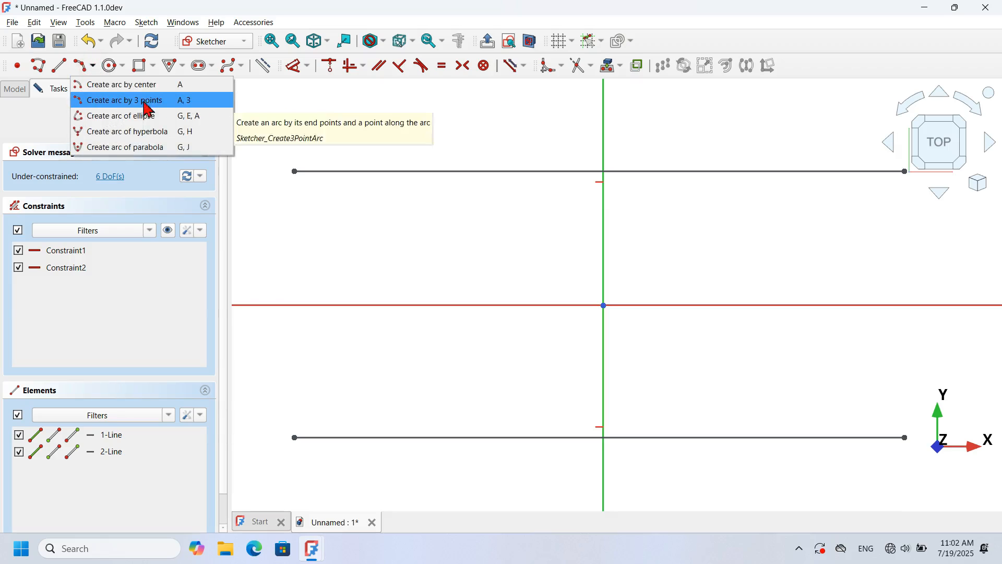
click(186, 100)
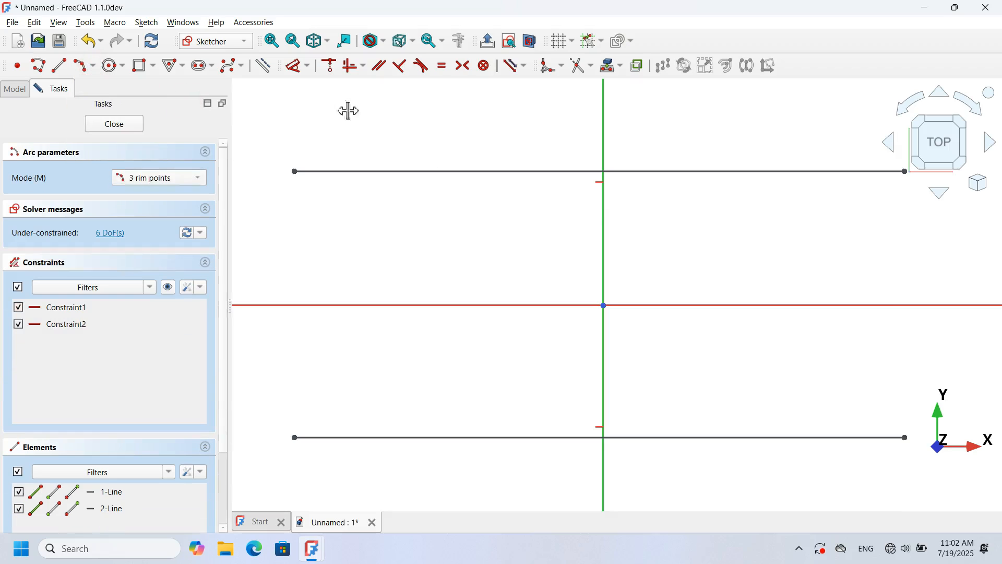
click(295, 172)
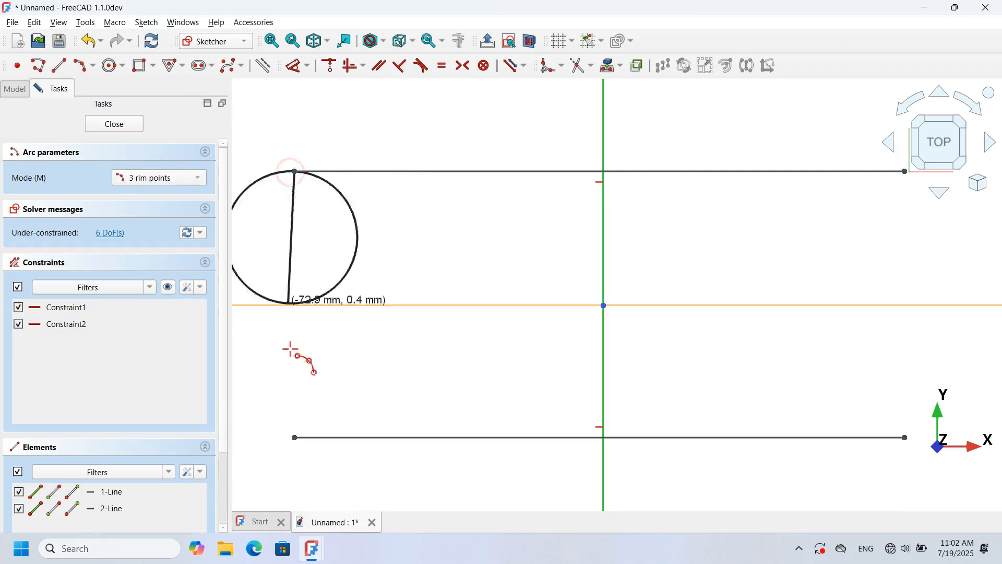
click(294, 437)
click(268, 254)
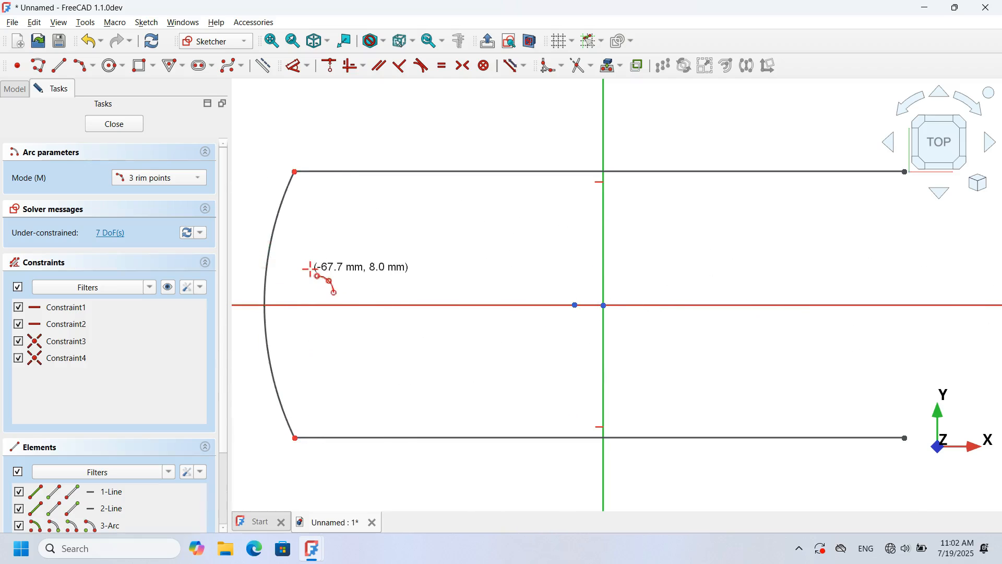
- Close the right end of the two horizontal lines with a three-point arc bulging outward
scroll(310, 269, down, 1)
scroll(894, 252, up, 1)
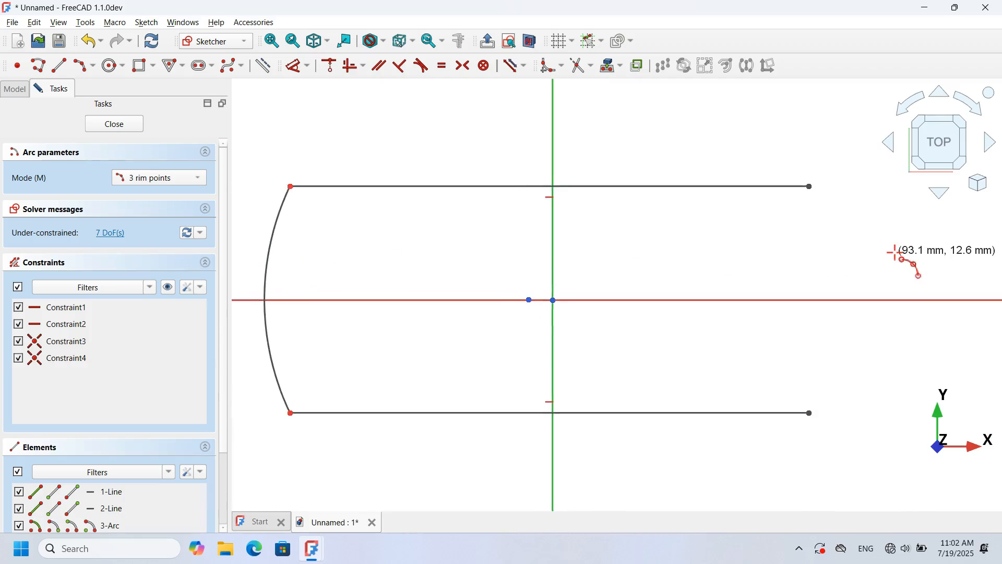
click(806, 184)
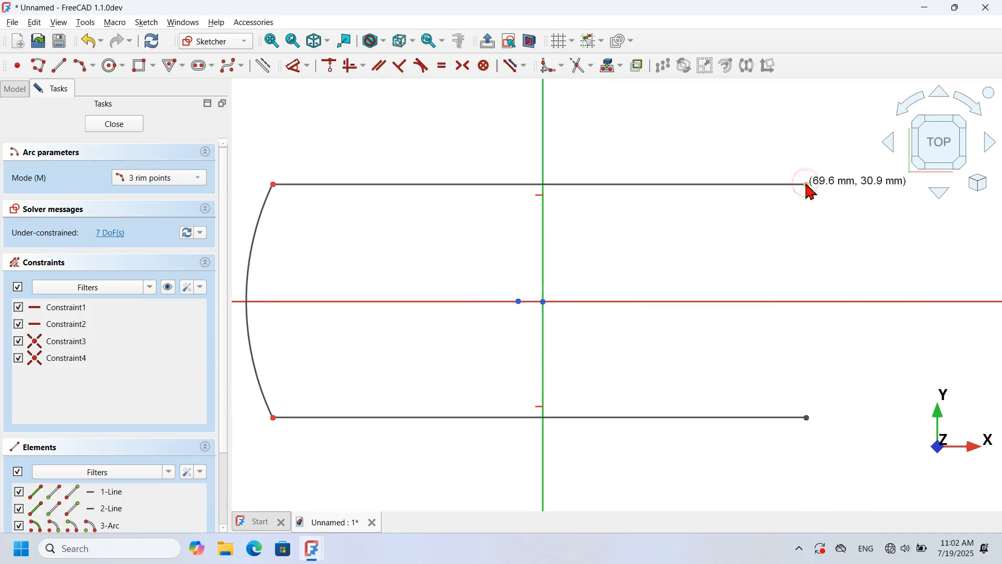
click(806, 417)
click(825, 272)
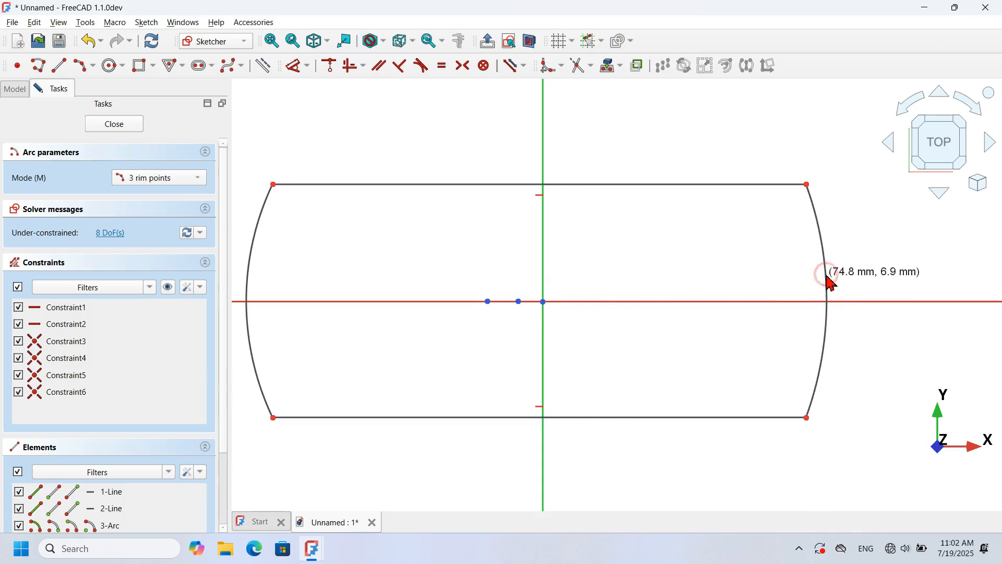
scroll(652, 263, down, 3)
right_click(656, 270)
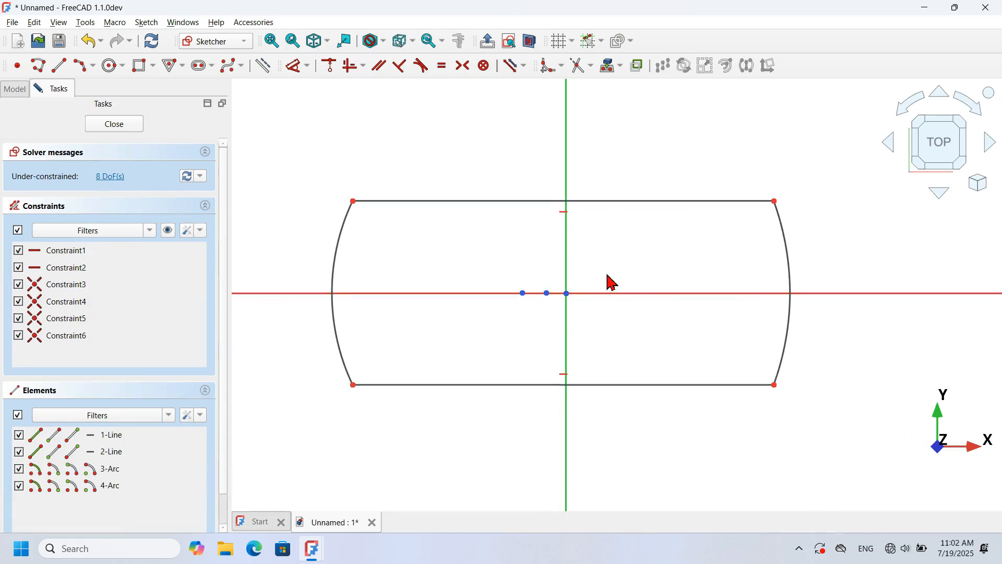
- Constrain the two end arcs equal to each other and the two horizontal lines equal to each other
drag(852, 249, 233, 233)
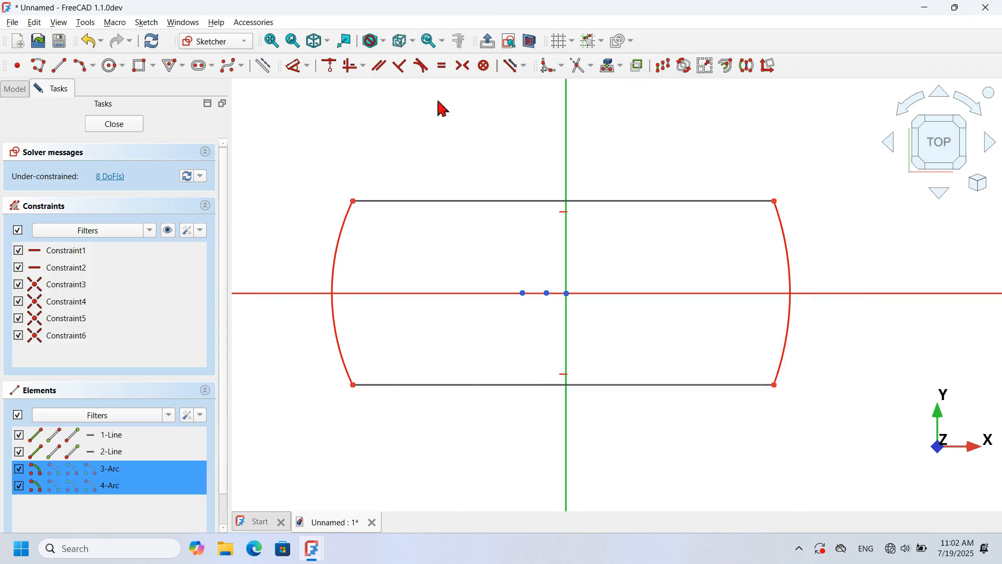
click(443, 66)
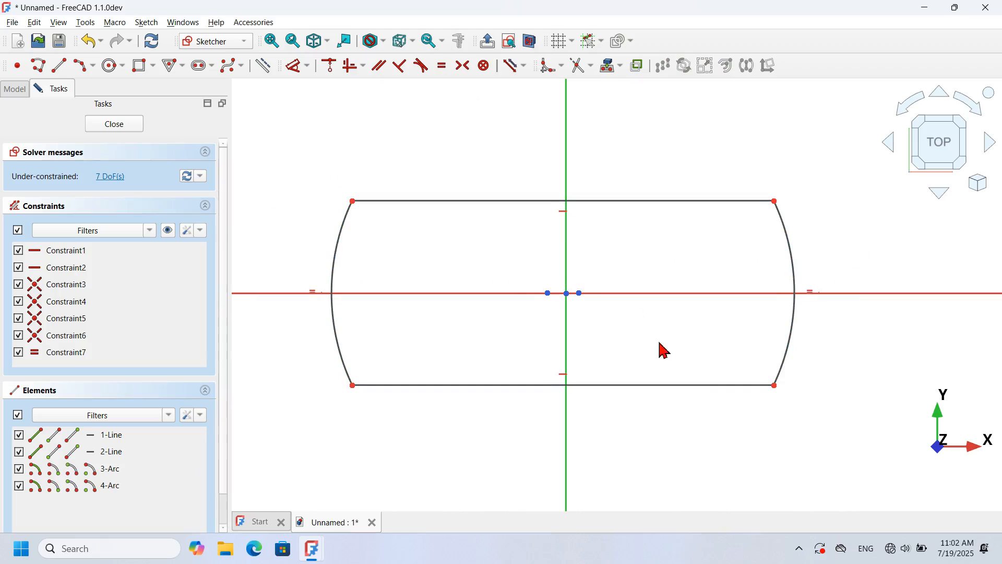
drag(741, 433, 654, 167)
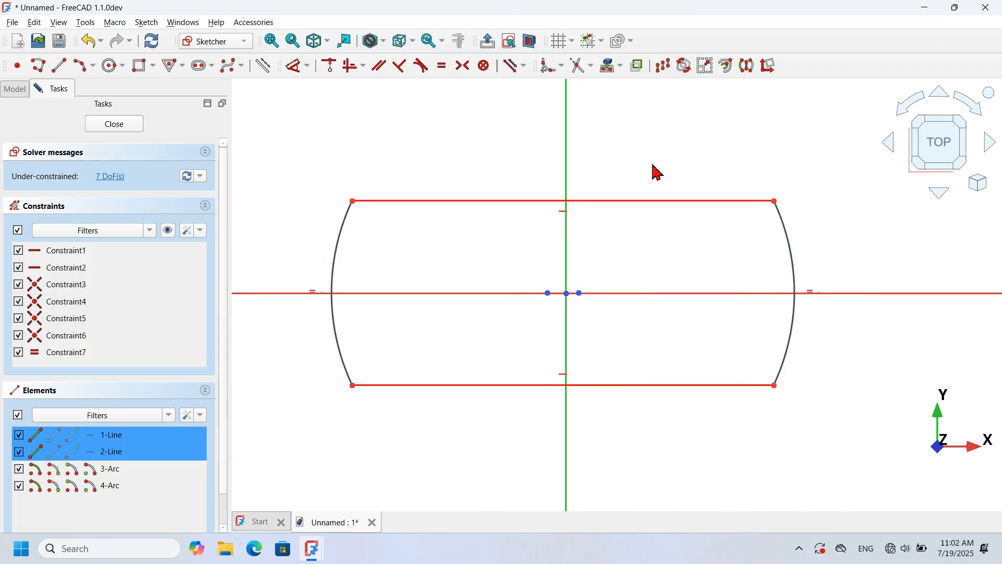
click(443, 66)
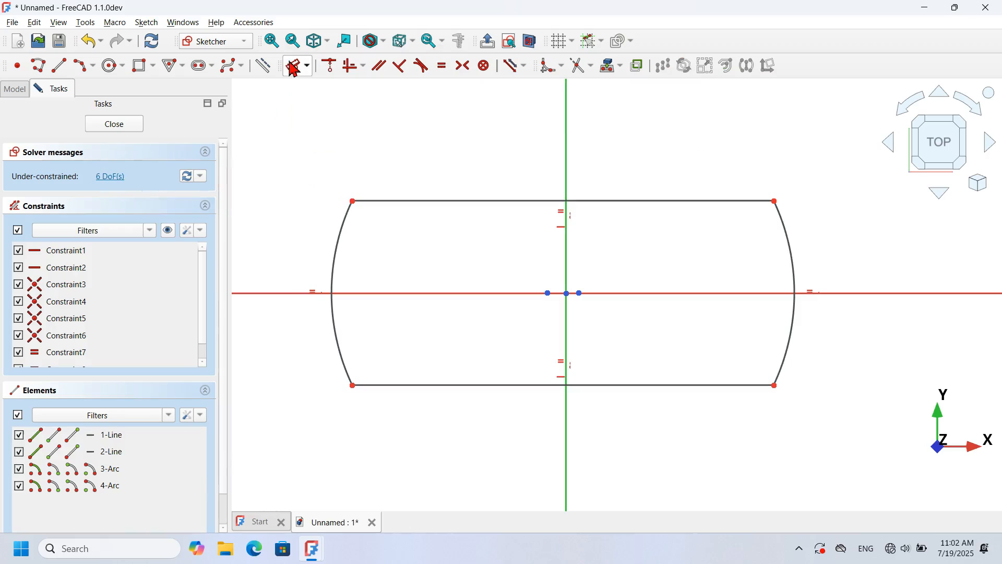
- Dimension the vertical distance between the two horizontal lines at 70 mm
key(d)
click(745, 200)
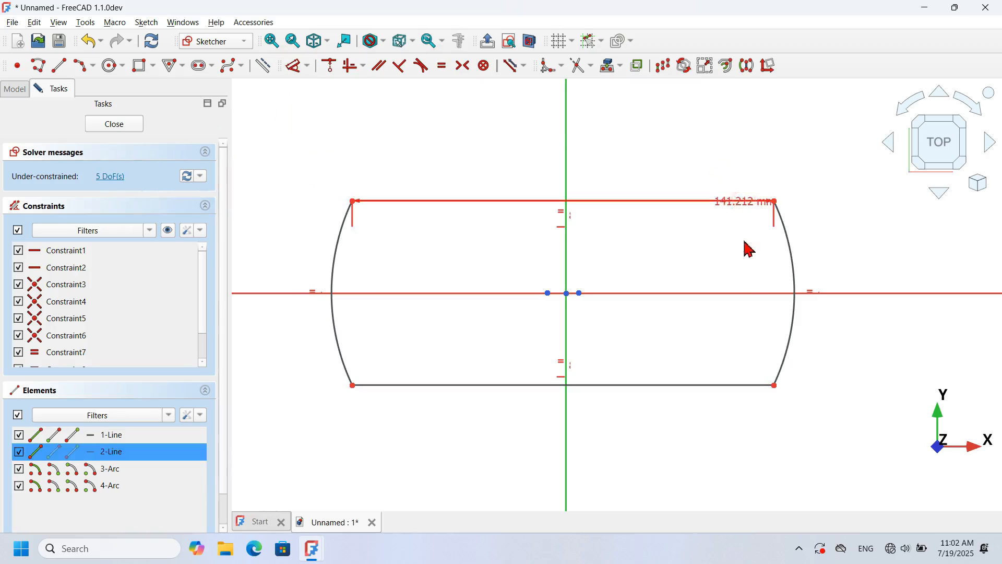
click(747, 385)
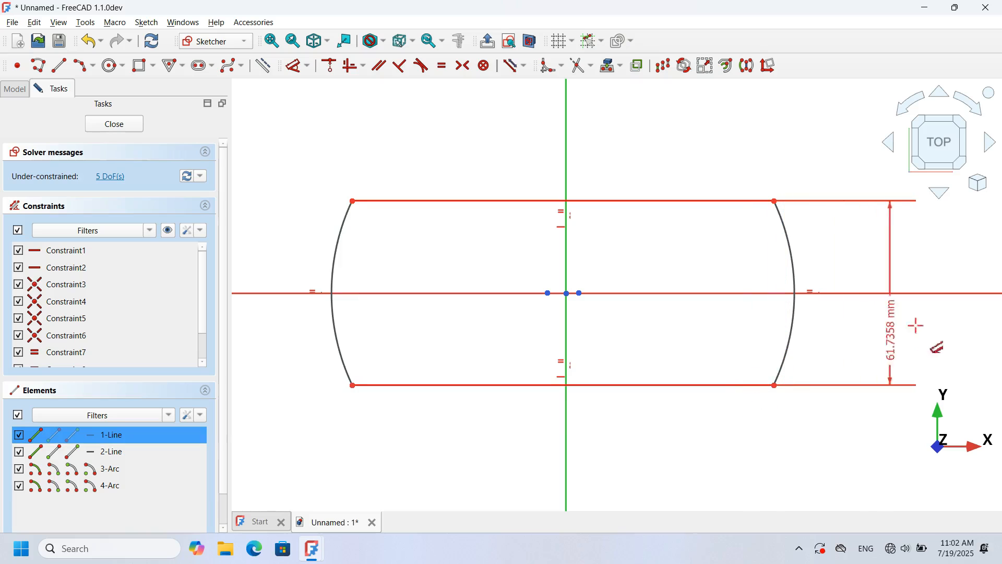
click(942, 324)
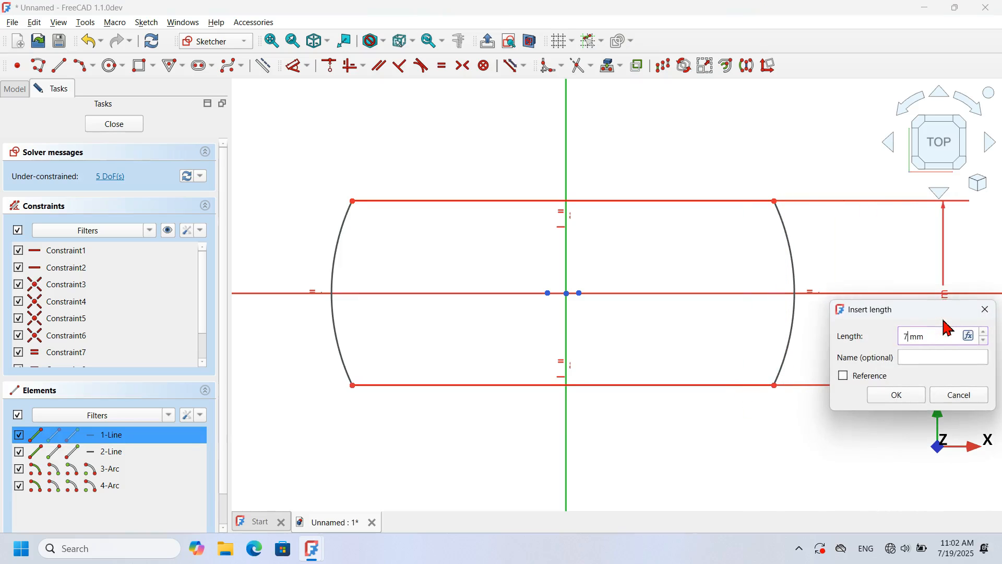
text(70)
key(Return)
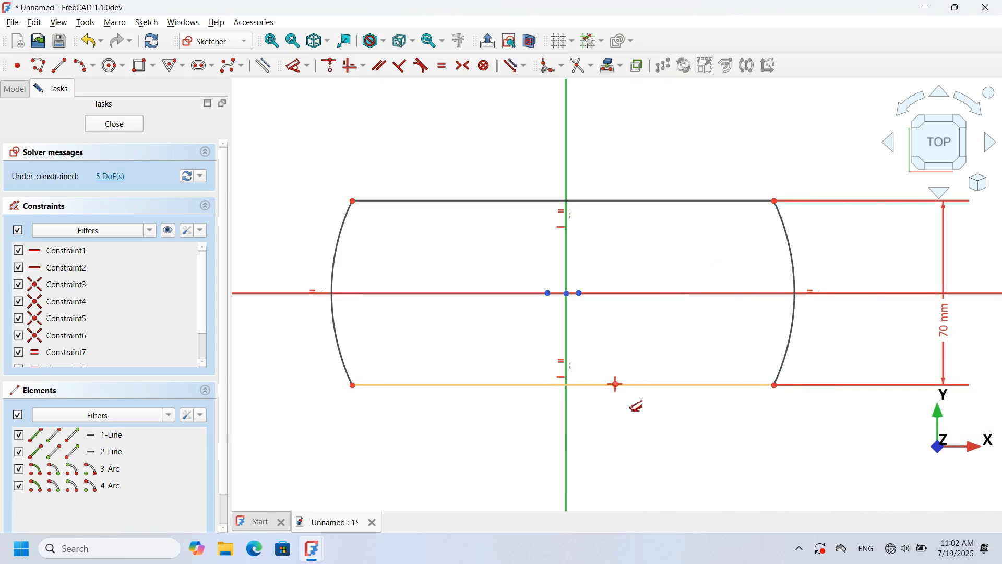
- Dimension the lower horizontal line's length at 120 mm
click(615, 385)
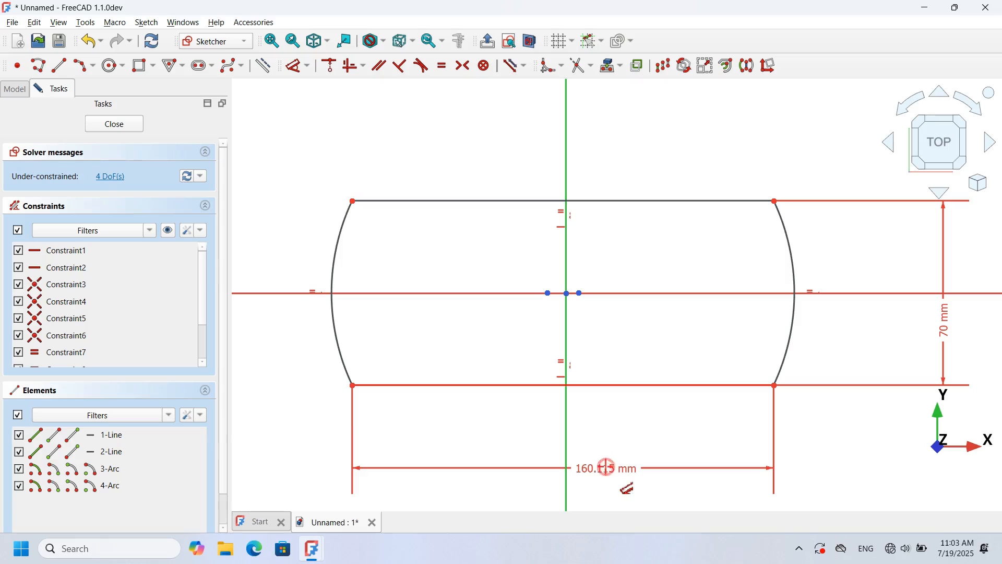
click(607, 469)
key(Return)
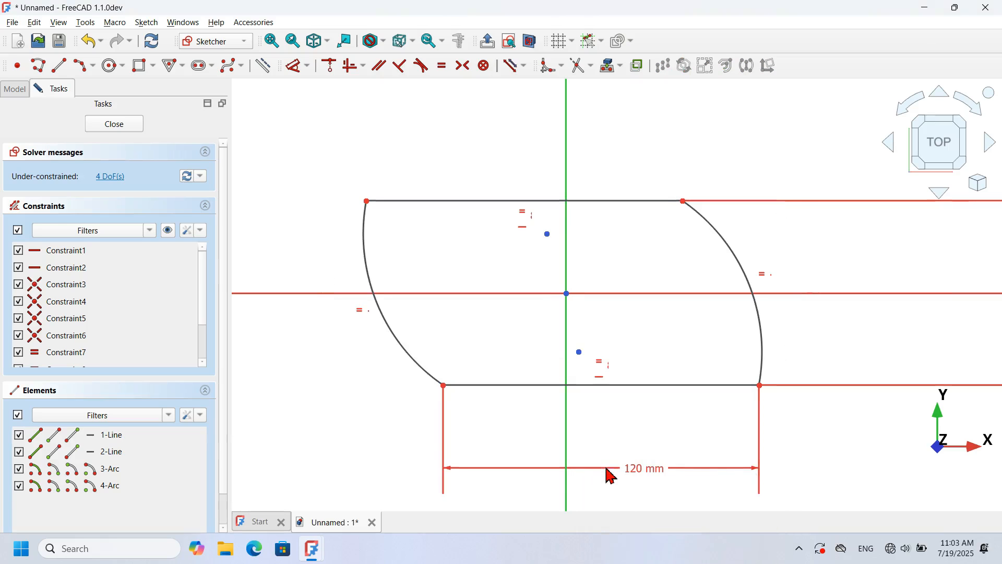
right_click(633, 261)
- Straighten the skewed profile by moving an arc's centre point, and make both arc centres symmetric about the vertical axis
mouse_move(547, 233)
mouse_down()
mouse_move(590, 248)
mouse_move(645, 307)
mouse_move(654, 342)
mouse_up()
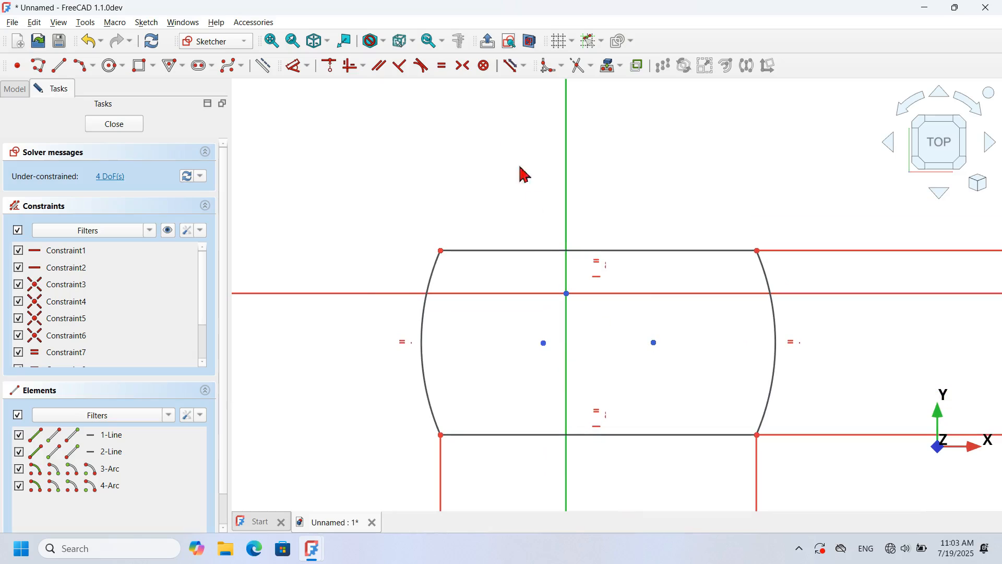
click(463, 66)
click(653, 342)
click(543, 343)
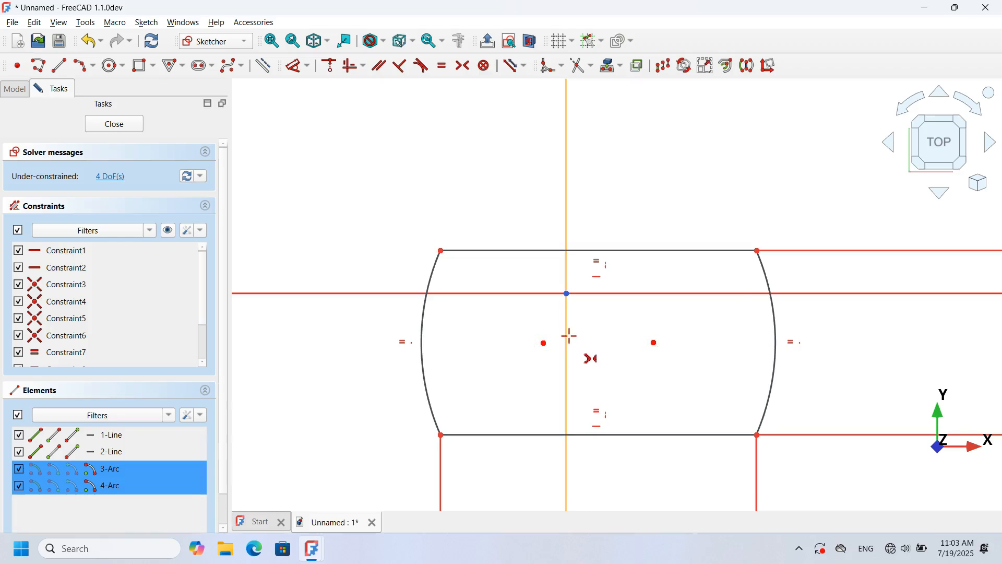
click(567, 340)
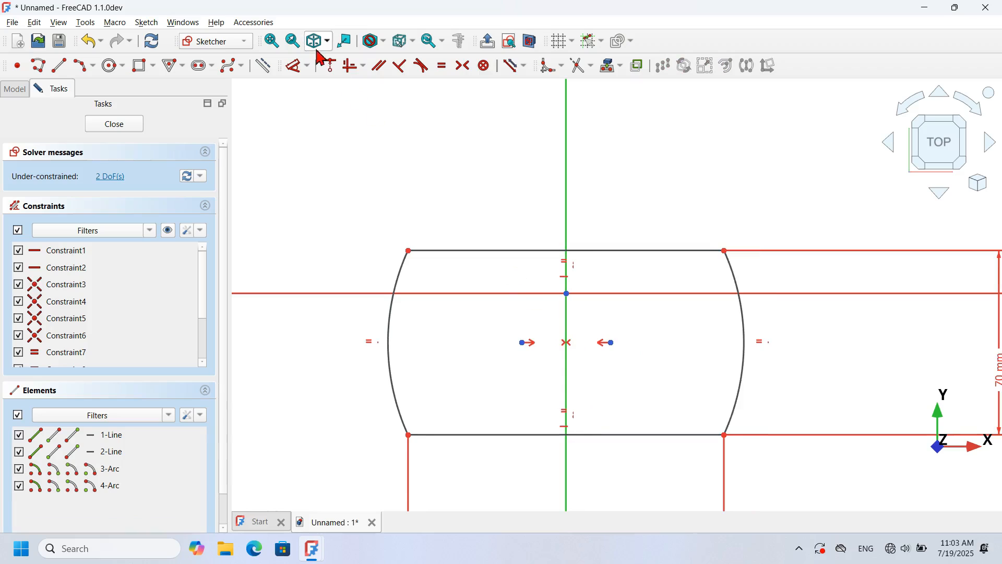
- Constrain an arc's centre point onto the sketch's horizontal axis so the profile is centred on the origin
click(329, 65)
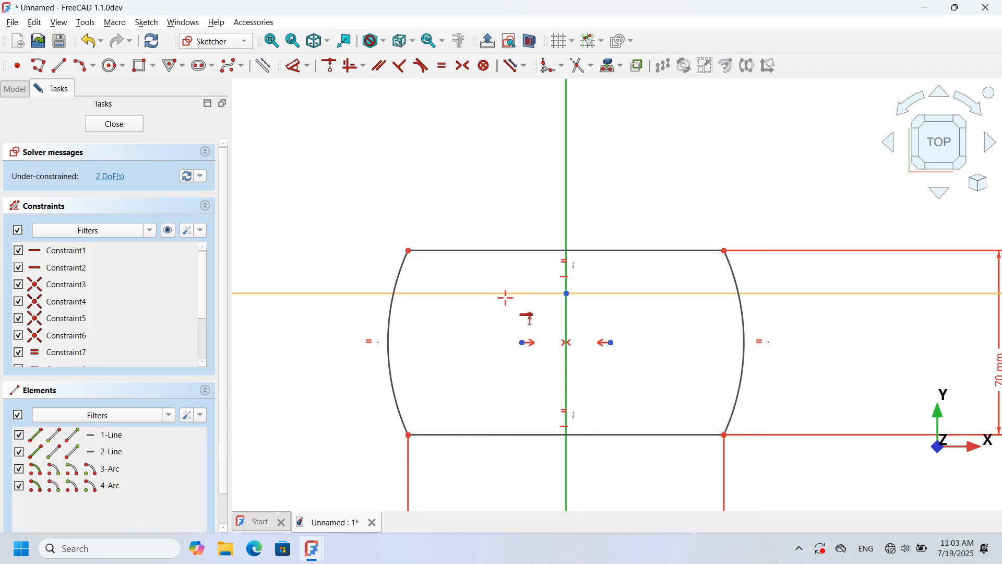
click(523, 342)
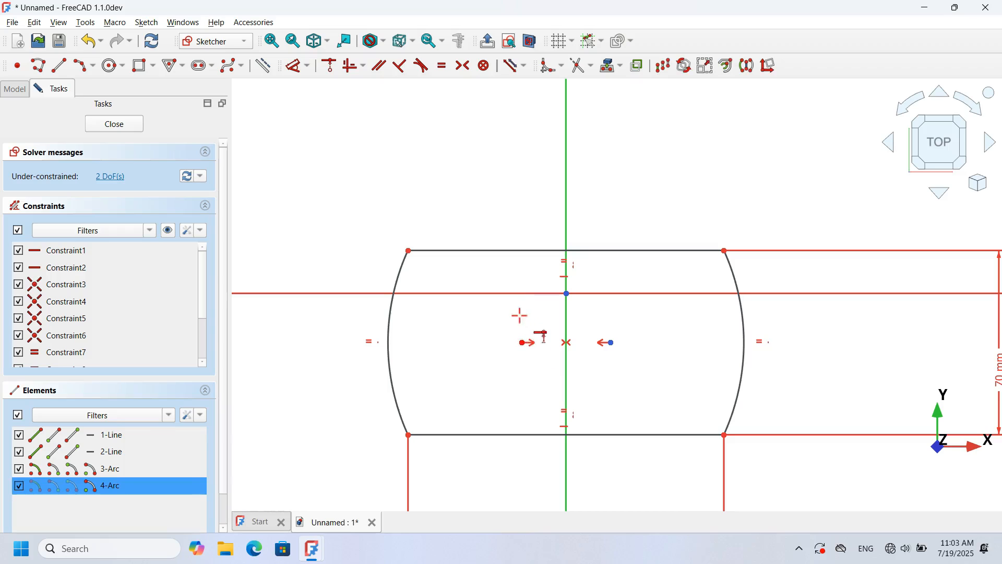
click(509, 294)
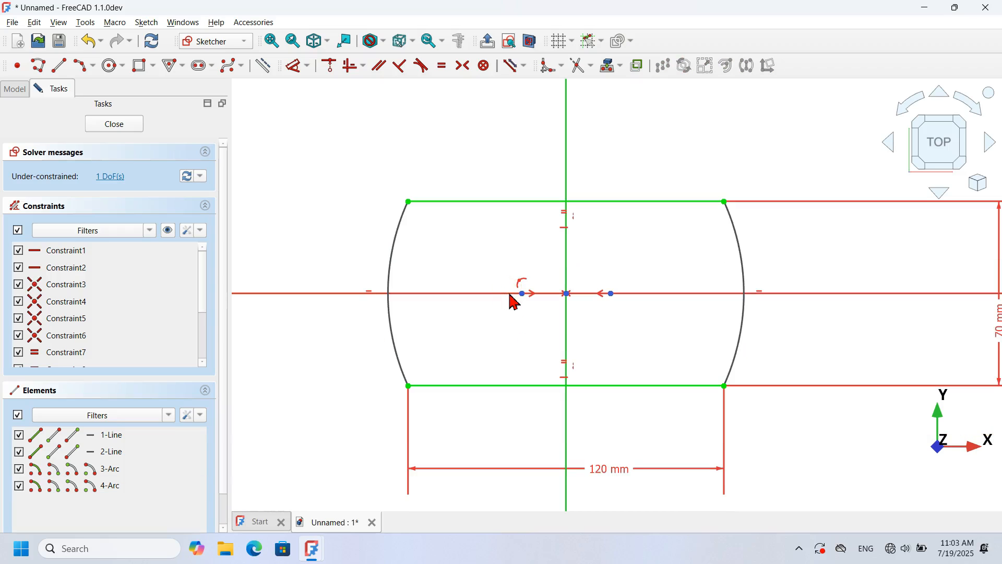
- Dimension the left end arc's radius at 100 mm
scroll(435, 295, down, 3)
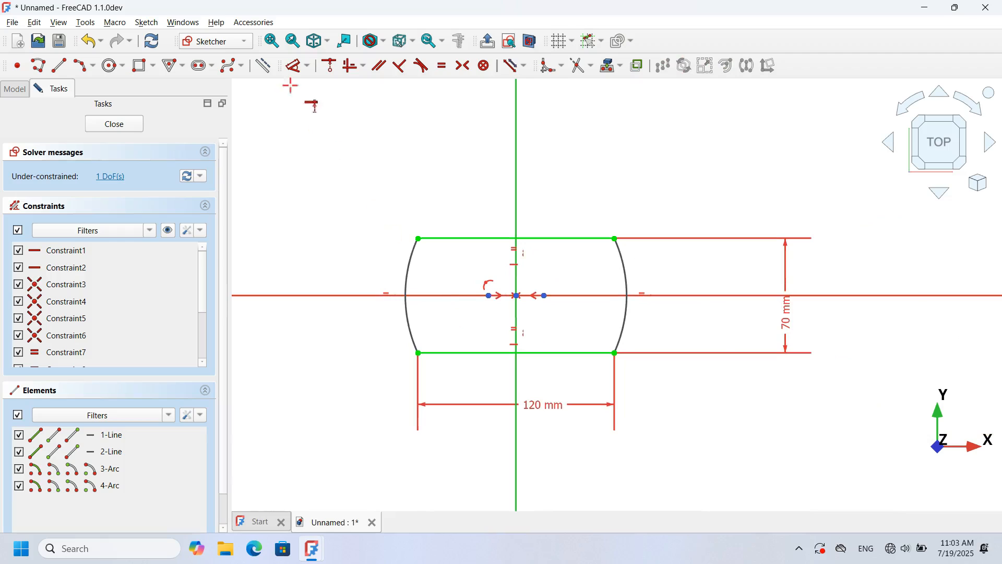
click(295, 67)
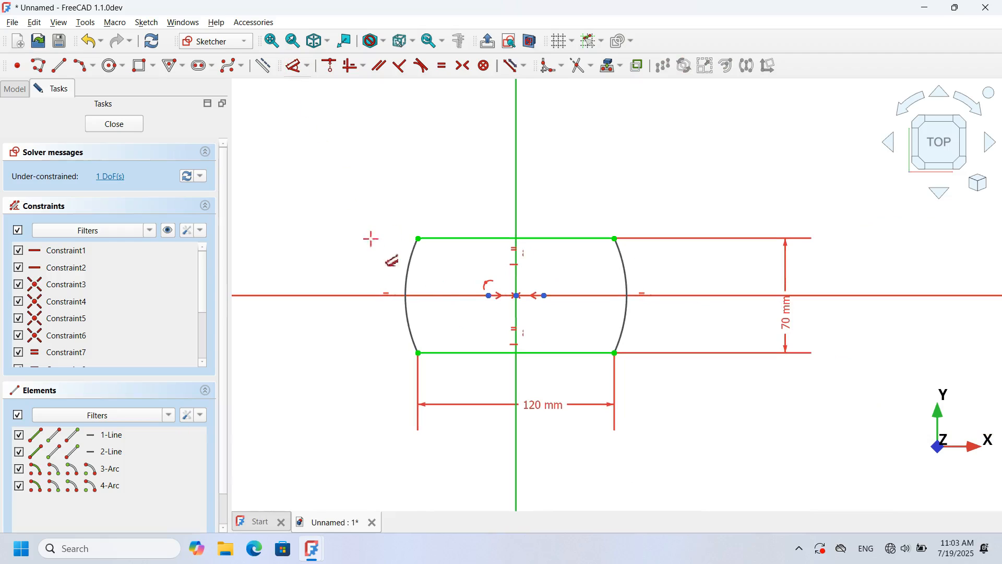
click(405, 269)
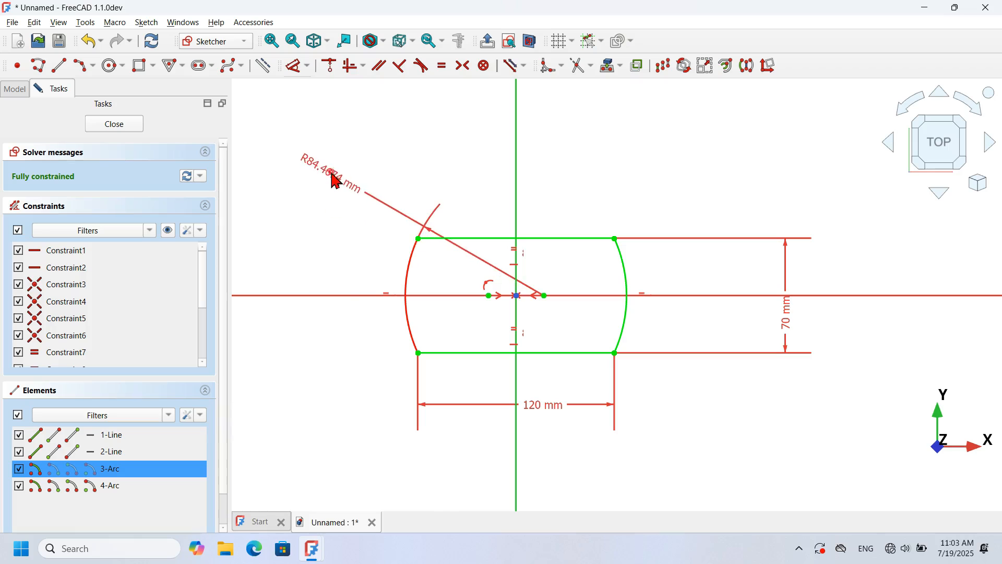
click(335, 180)
text(10)
key(Return)
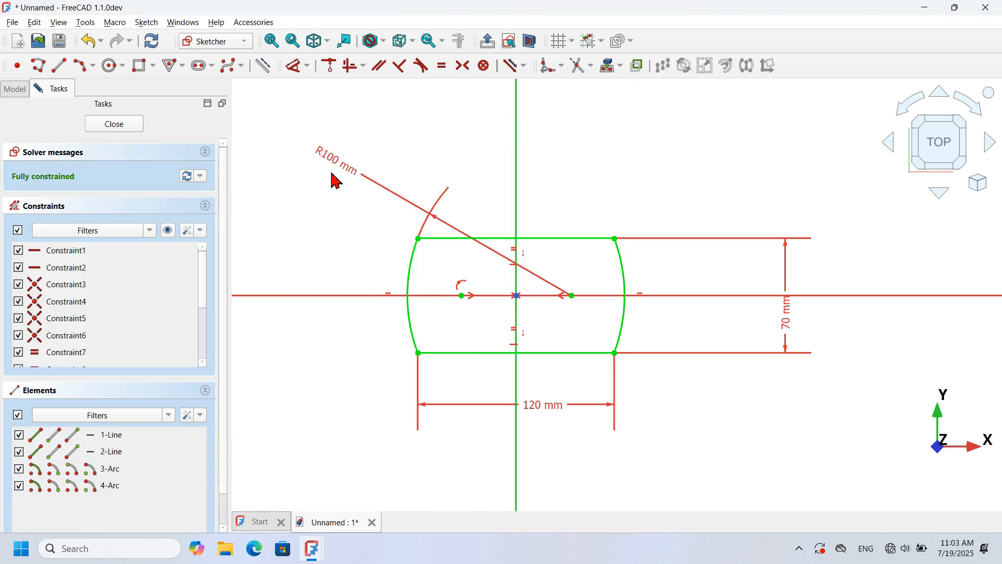
scroll(521, 235, up, 2)
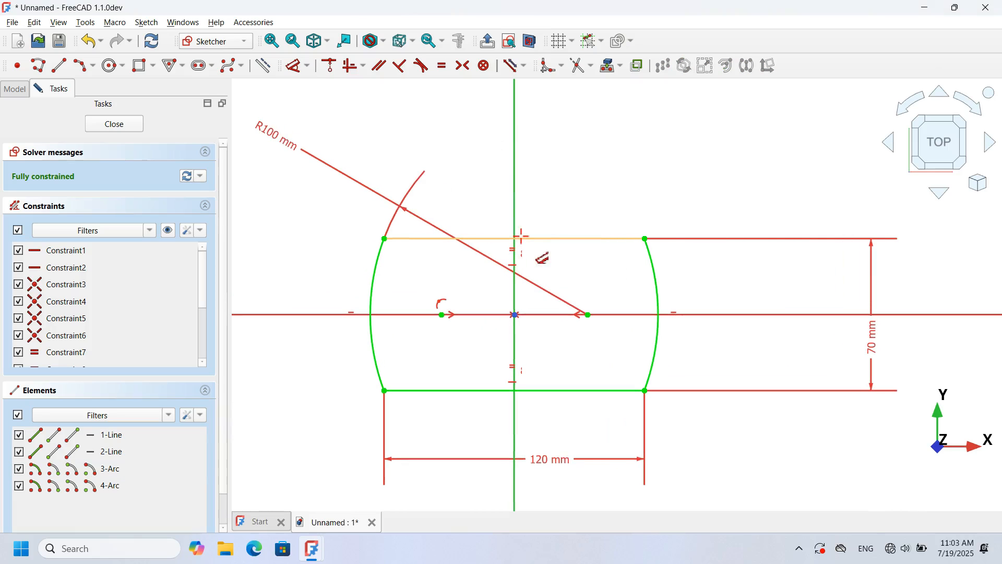
- Finish the base sketch and pad it to a length of 15 mm
click(133, 127)
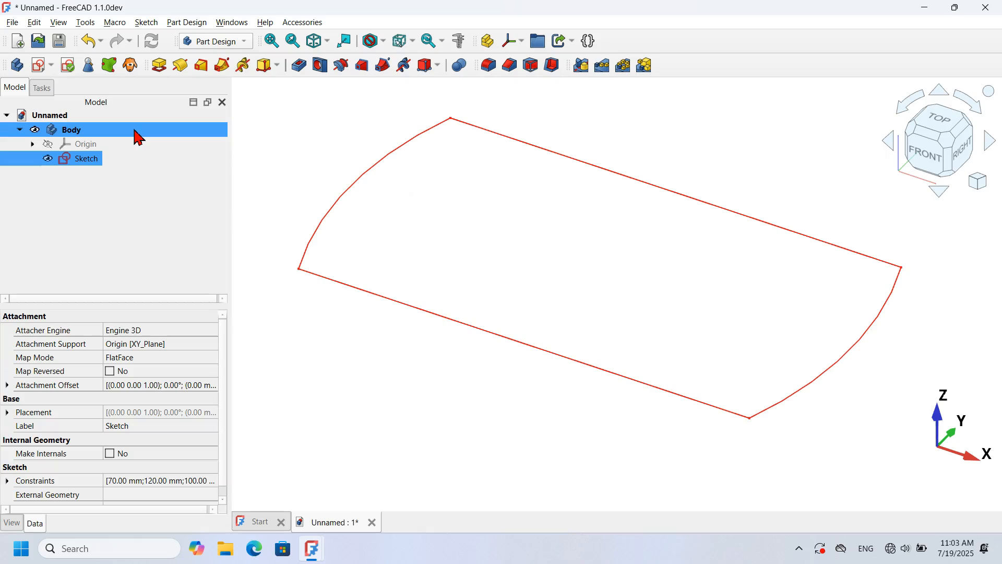
click(322, 149)
key(v)
key(f)
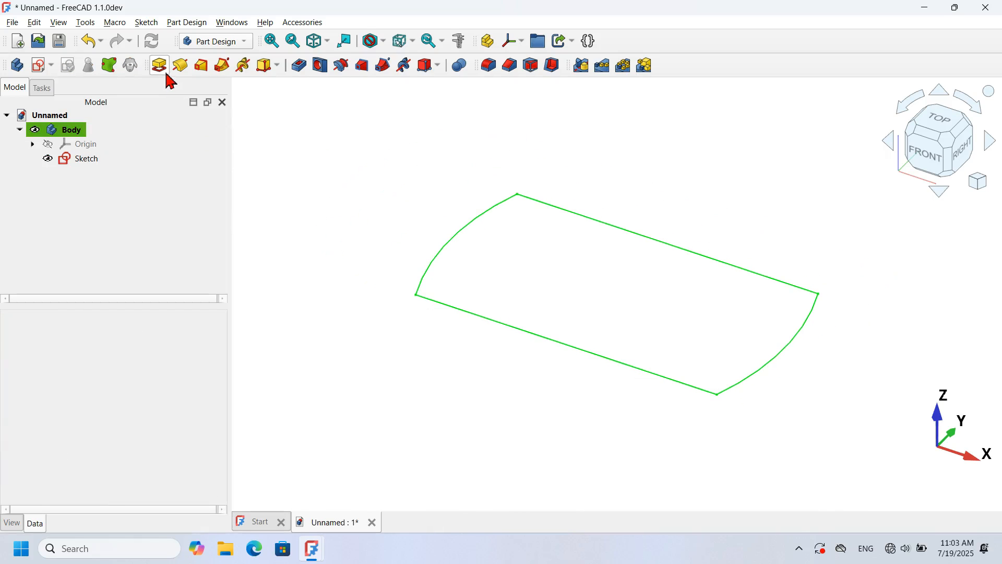
click(79, 161)
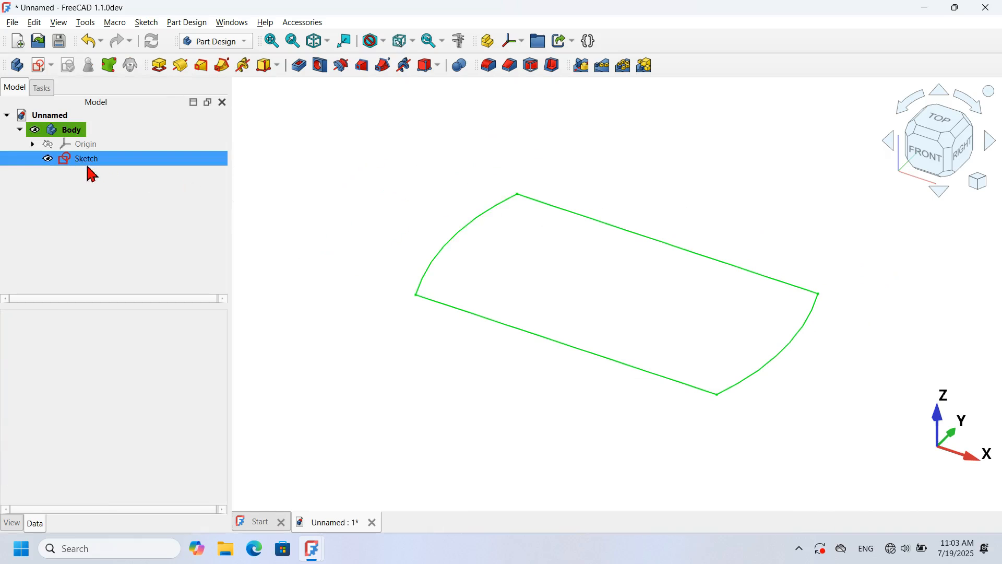
click(160, 65)
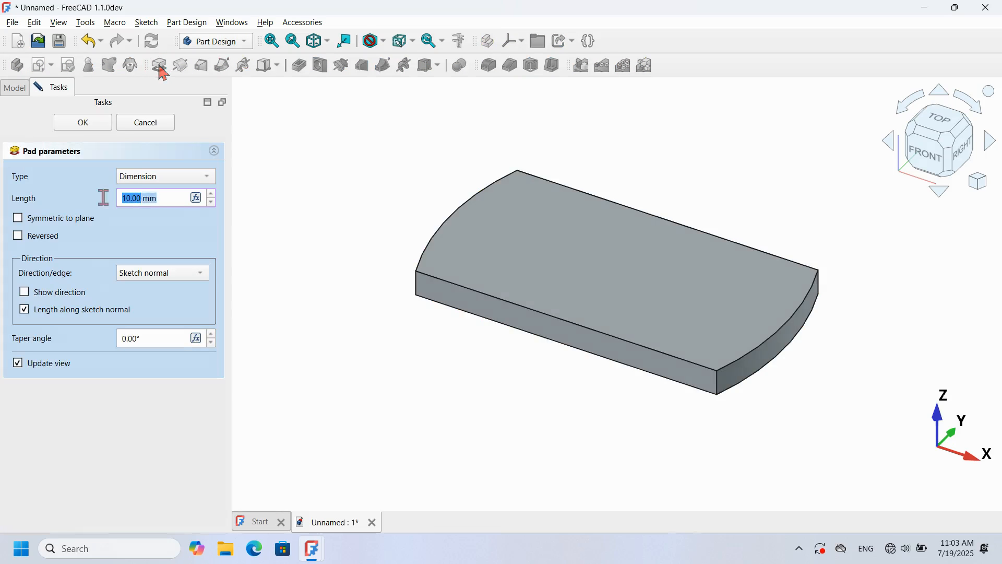
text(15)
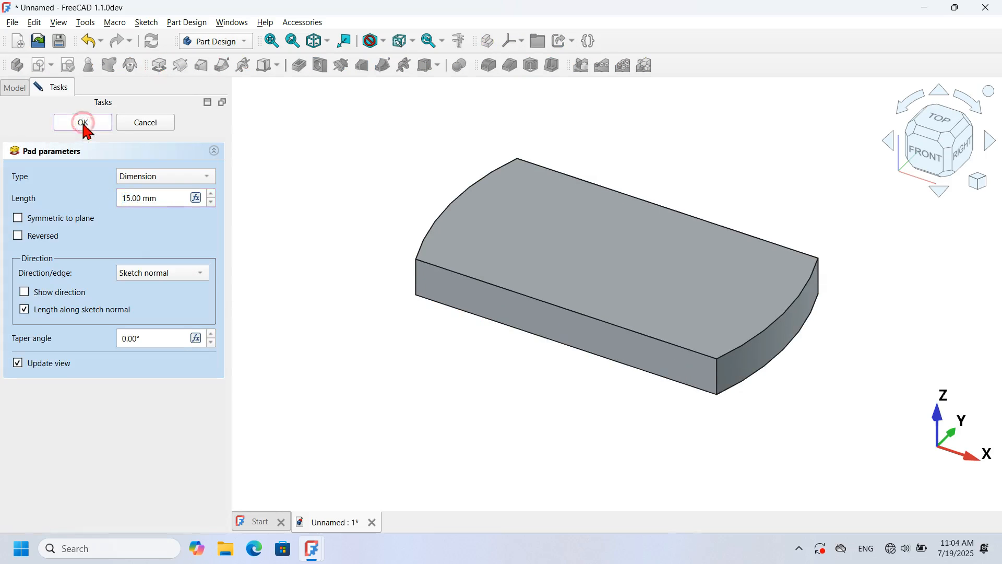
click(84, 125)
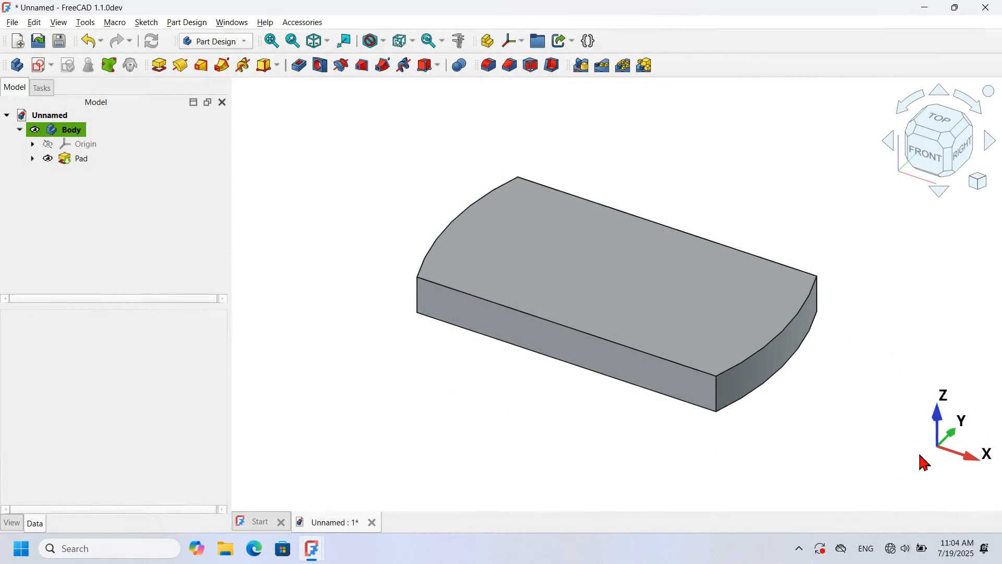
- Create a new sketch on the XY plane and section the view at the sketch plane
click(40, 66)
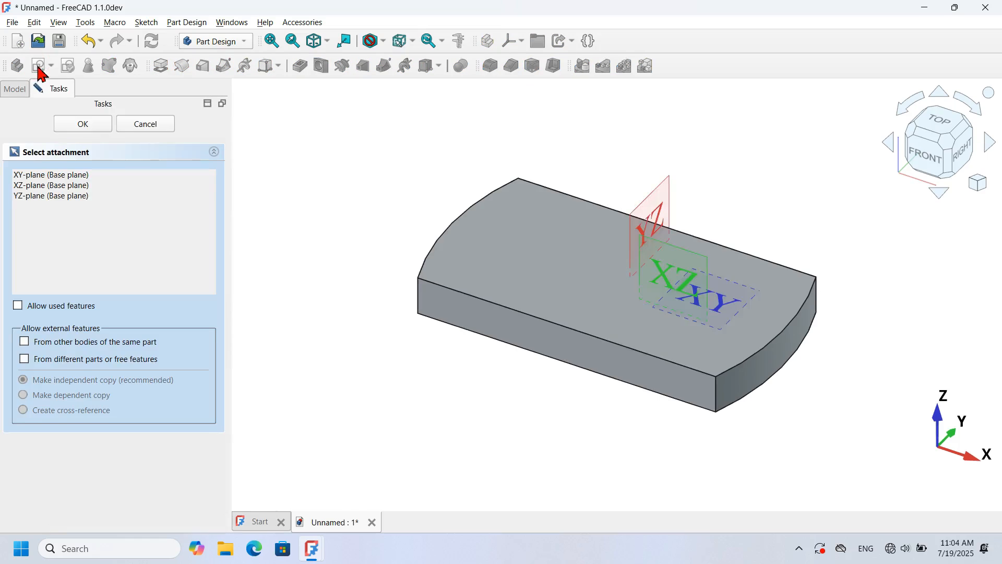
click(136, 174)
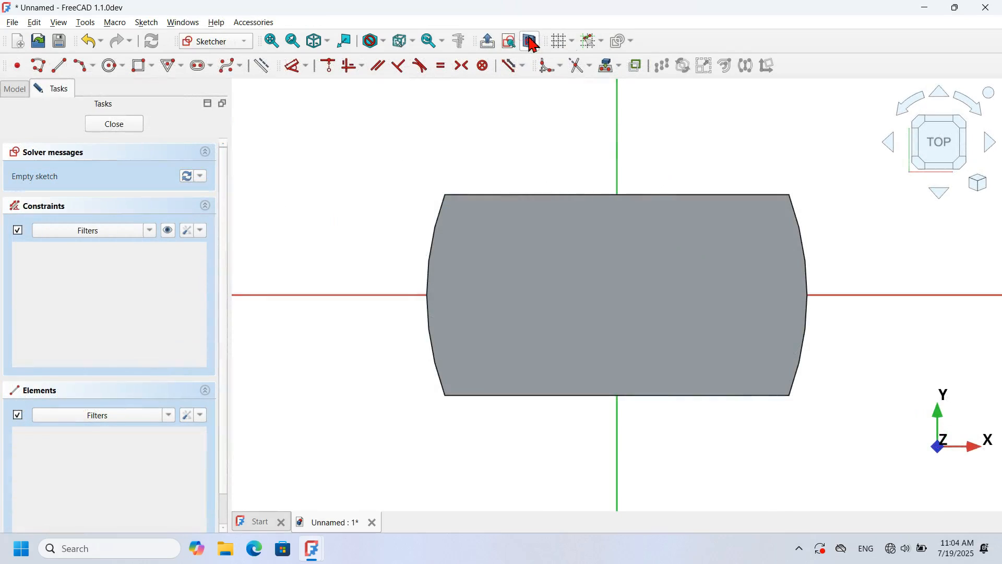
click(528, 37)
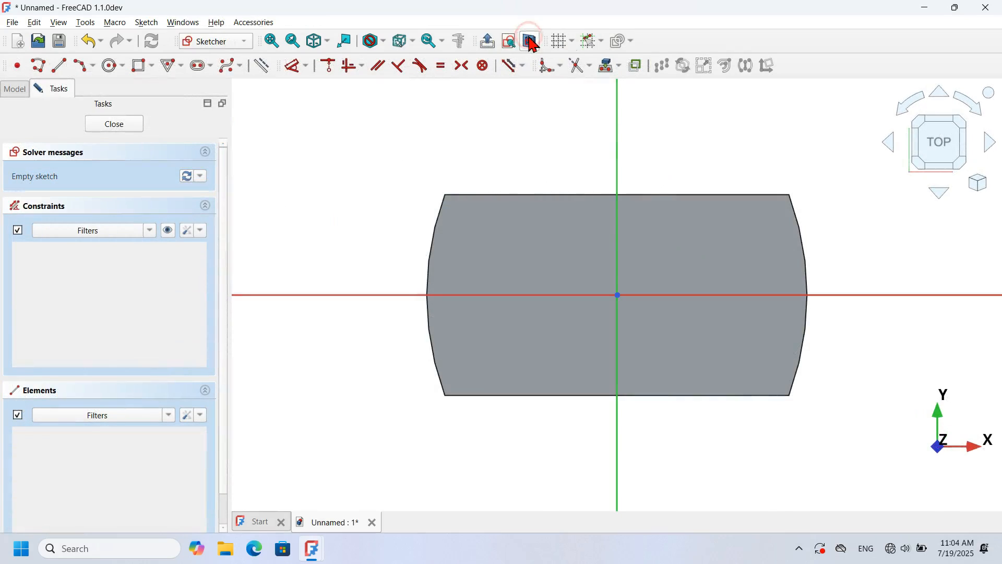
- Project the pad's upper horizontal edge into the new sketch as external geometry
scroll(753, 164, up, 2)
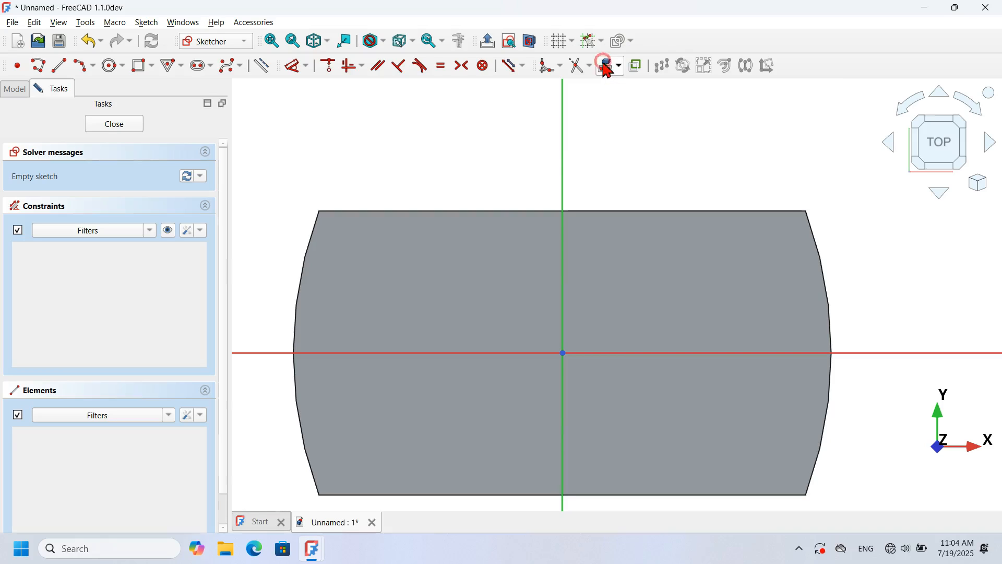
click(264, 69)
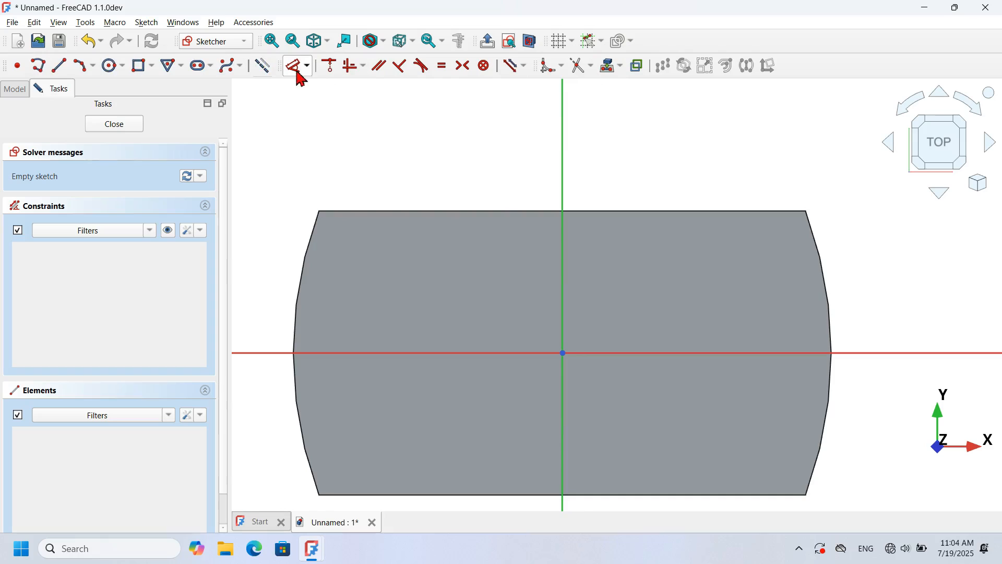
click(752, 217)
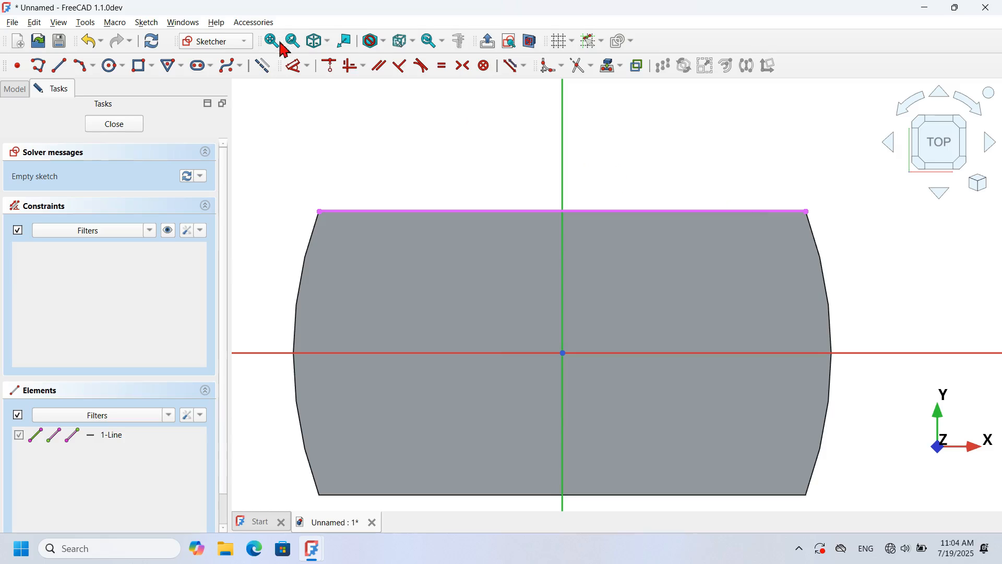
click(265, 67)
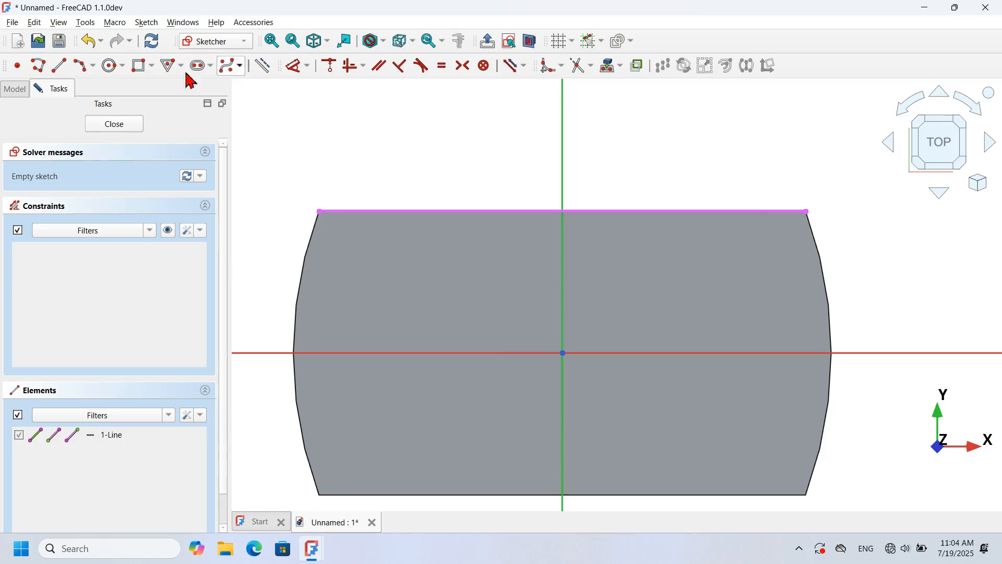
- Sketch a closed trapezoid with its base on the projected edge, right of the vertical axis, with a top side about 22 mm long
click(38, 67)
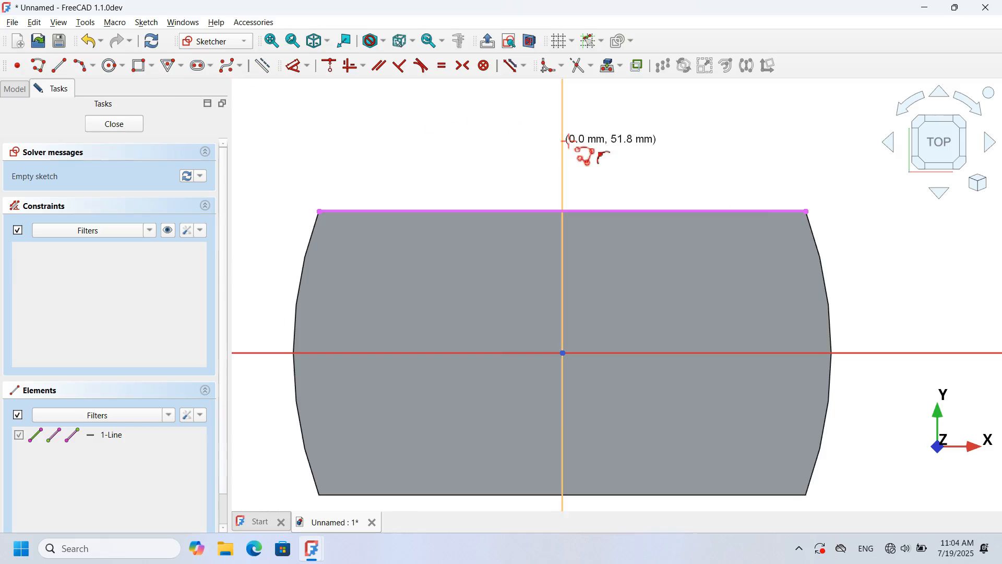
scroll(593, 226, up, 2)
click(592, 212)
click(630, 125)
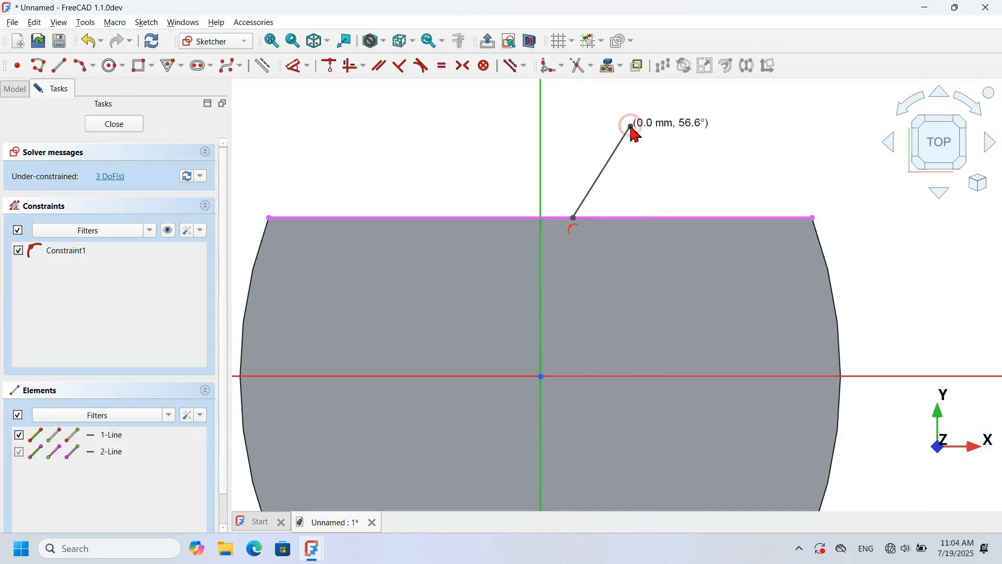
click(729, 126)
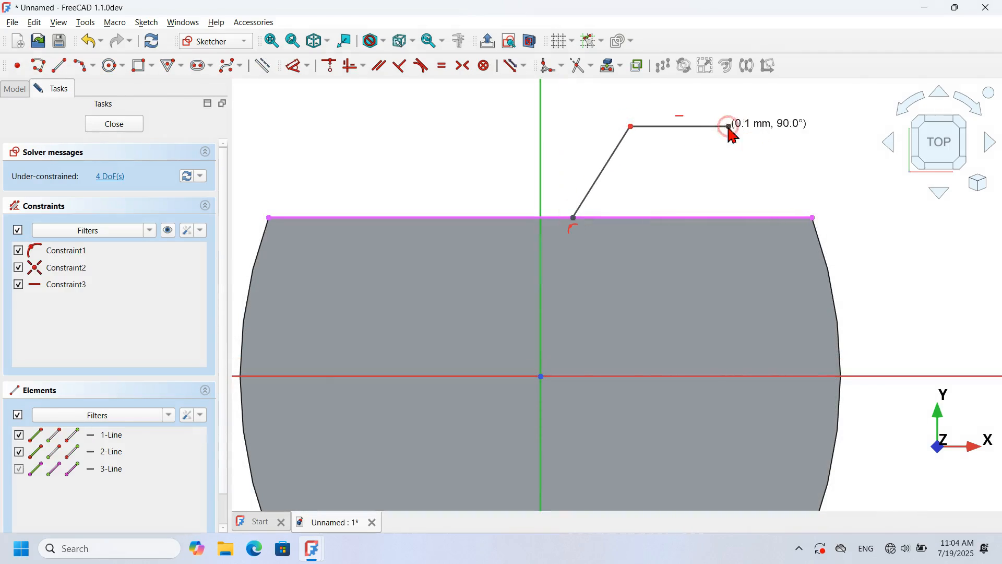
click(789, 217)
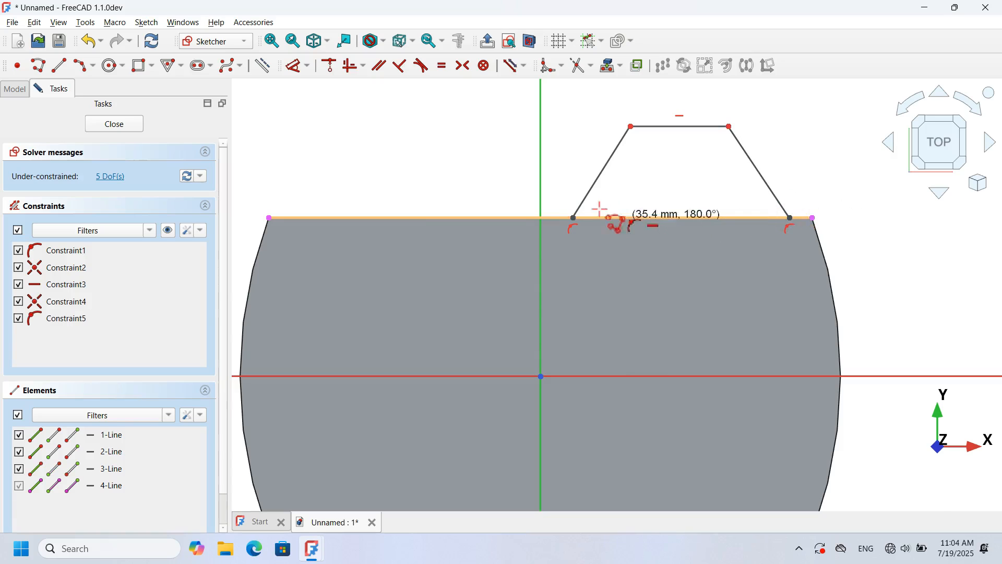
click(572, 214)
scroll(511, 274, down, 1)
scroll(402, 274, down, 1)
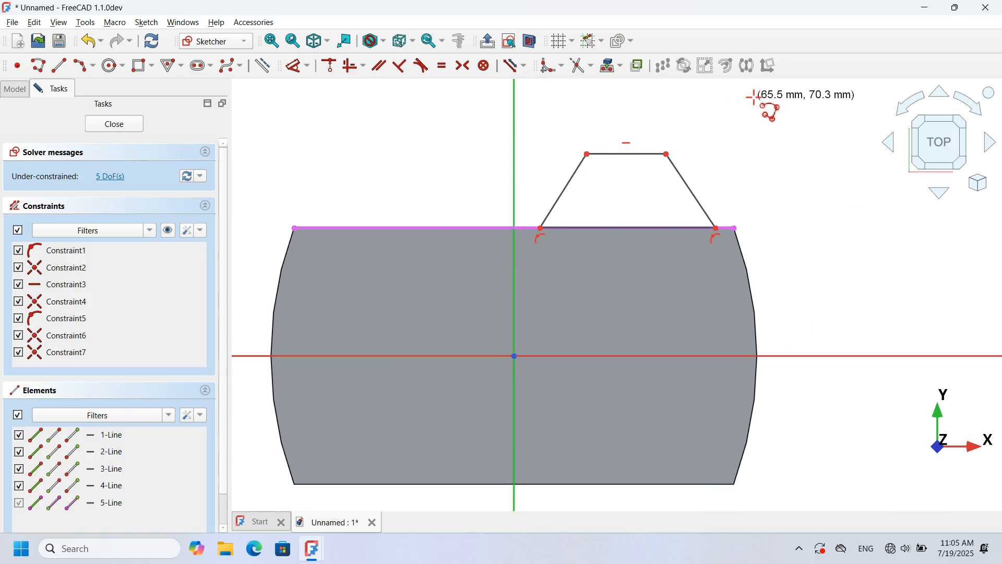
- Constrain the trapezoid's two slanted sides to equal length
scroll(753, 97, up, 2)
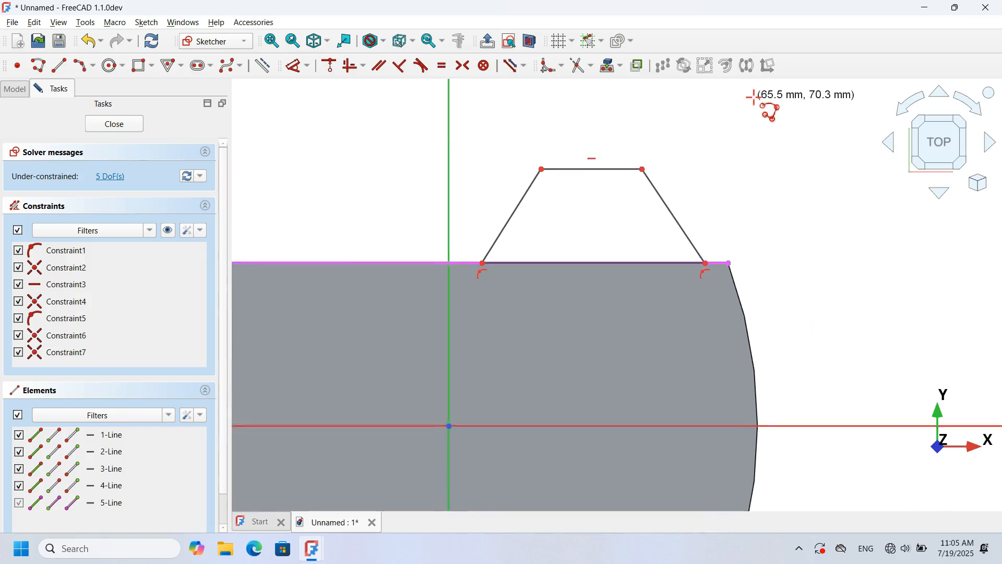
click(444, 67)
click(664, 205)
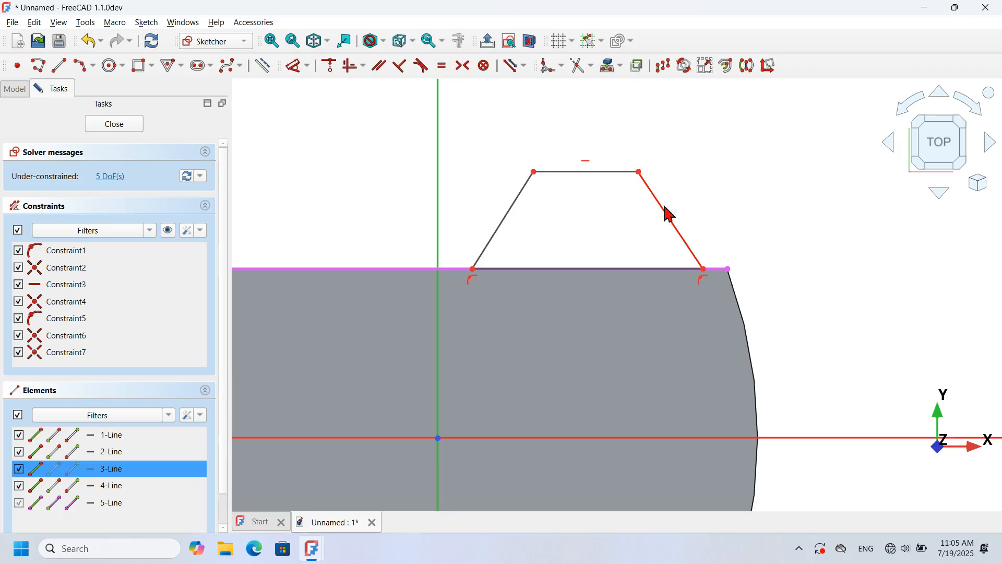
click(515, 201)
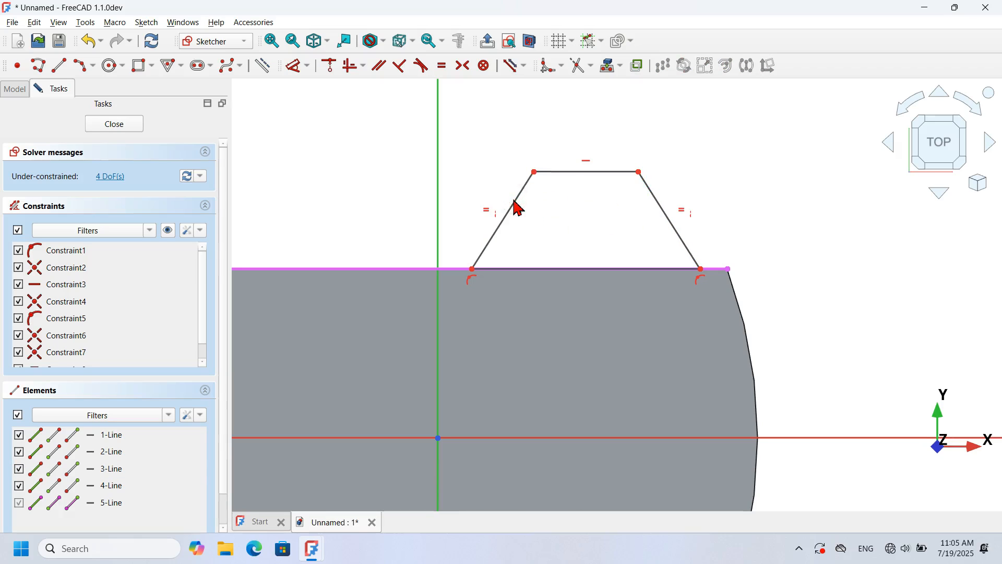
- Dimension the angle between the trapezoid's top side and its right slanted side at 120°
click(295, 65)
click(602, 171)
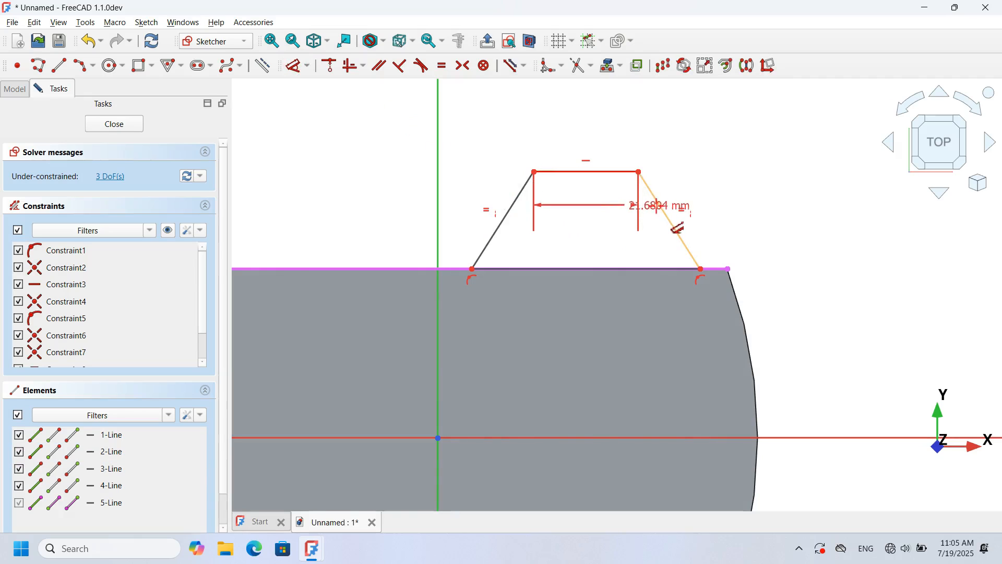
click(658, 204)
click(620, 216)
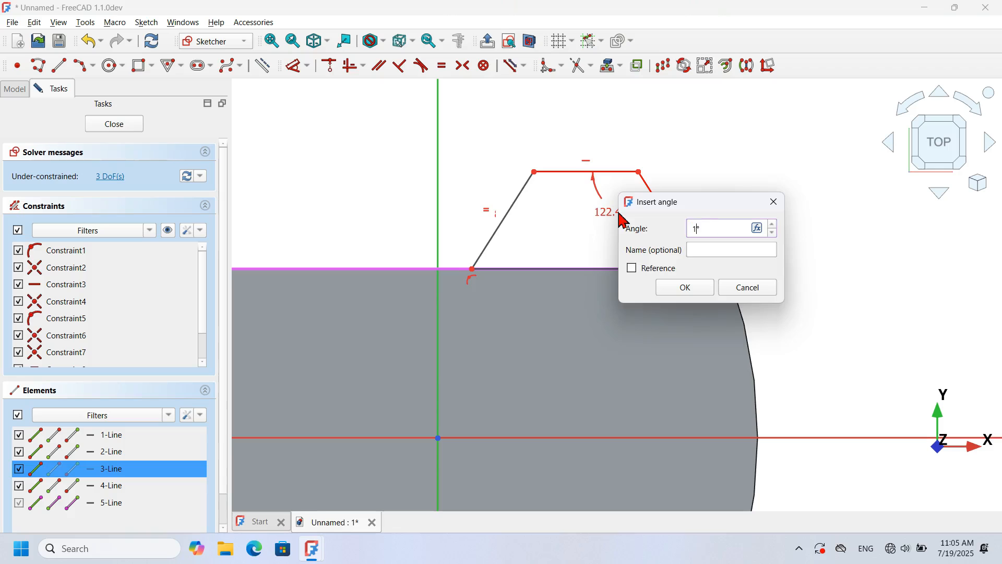
key(Return)
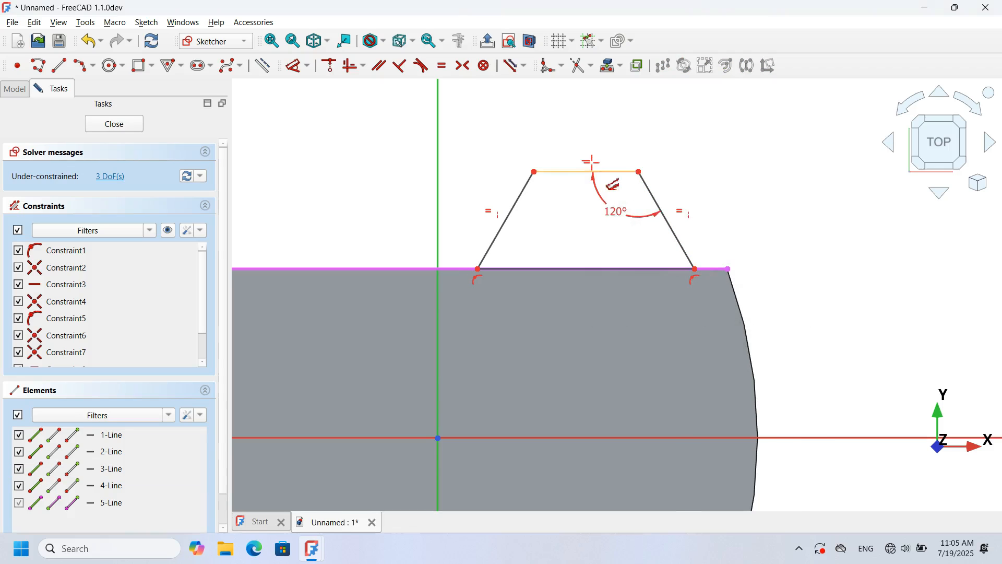
- Dimension the trapezoid's top side at 30 mm
scroll(593, 163, up, 2)
click(610, 175)
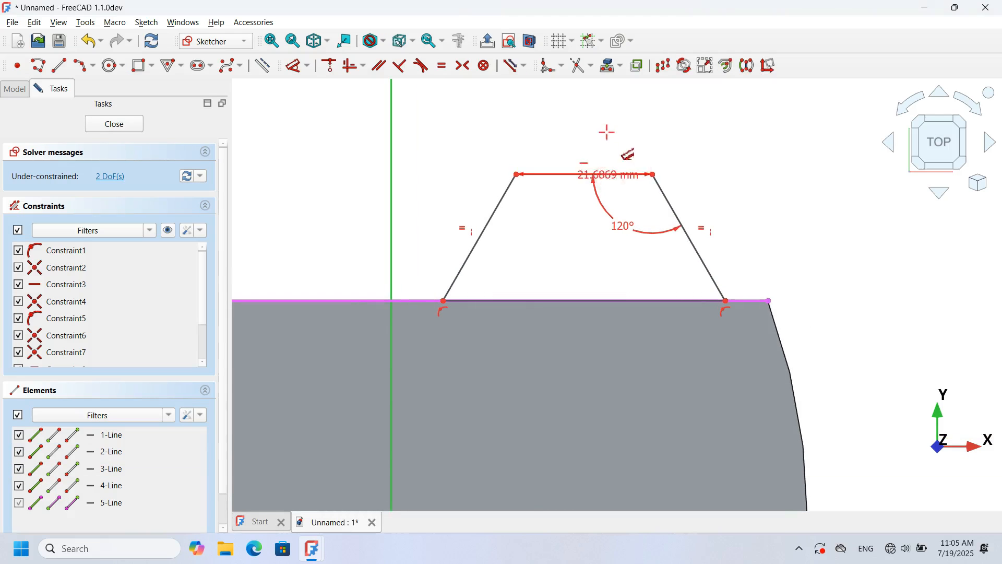
click(611, 138)
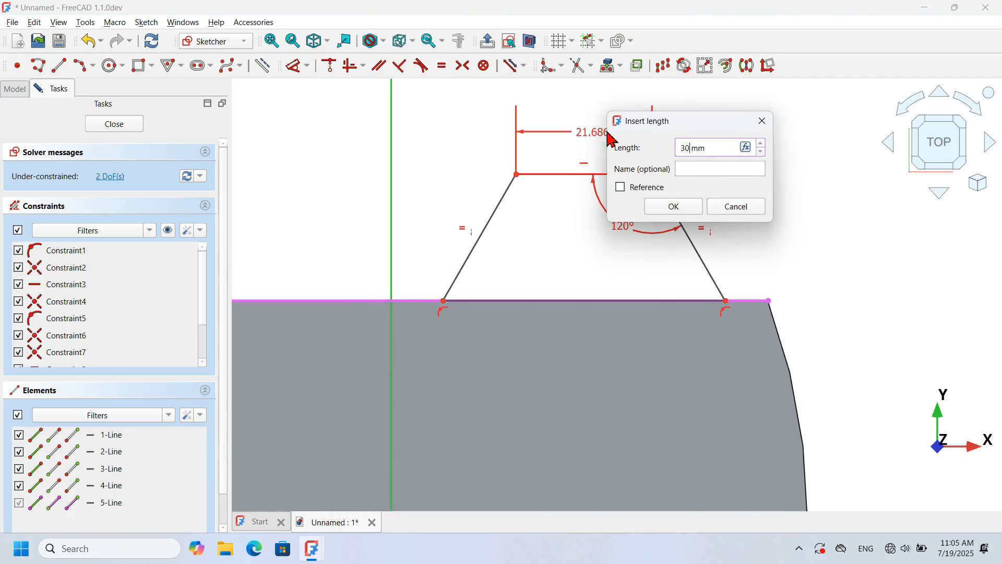
key(Return)
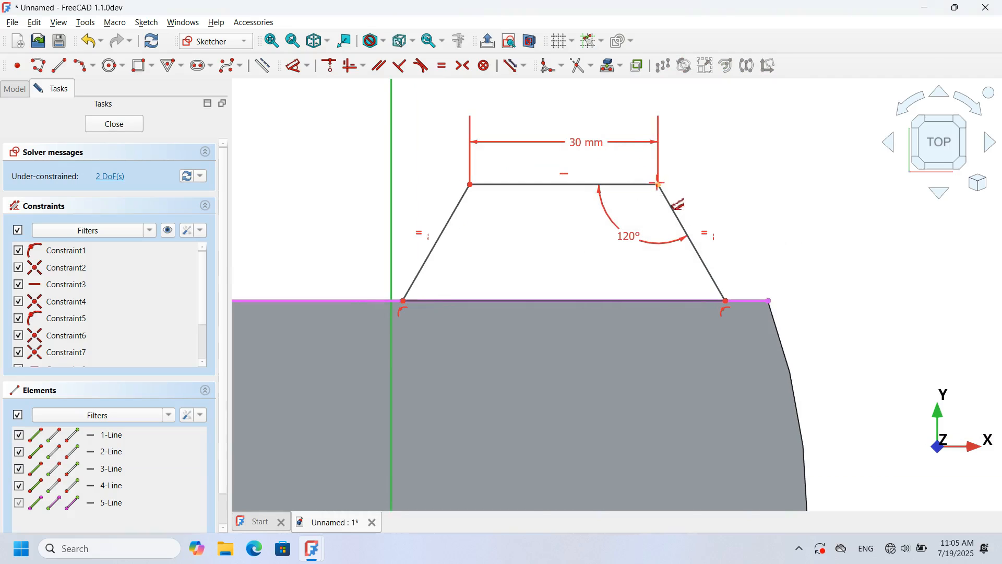
- Dimension the horizontal distance from the trapezoid's upper right corner to the projected edge's right endpoint at 15.77 mm
click(657, 183)
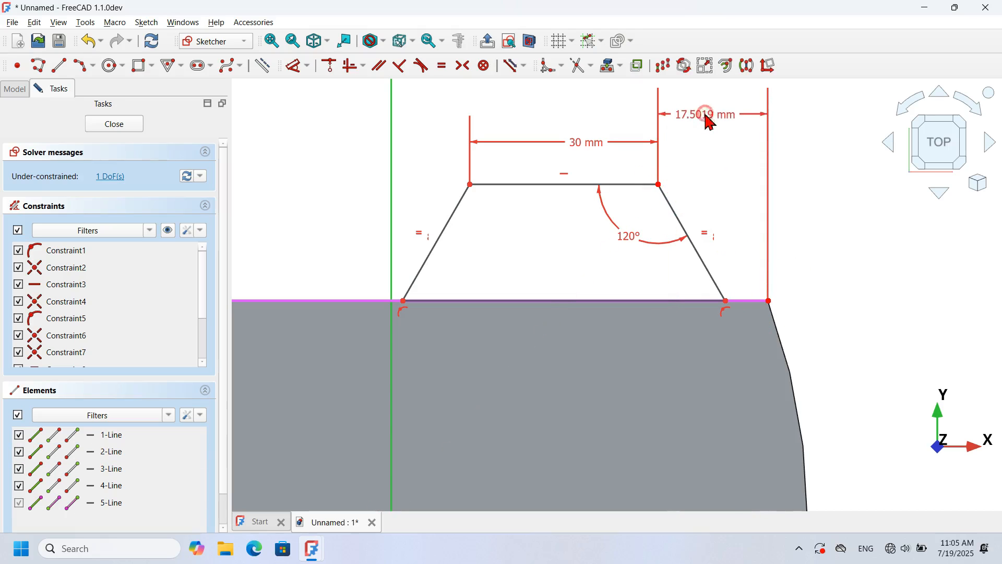
click(705, 111)
text(15.77)
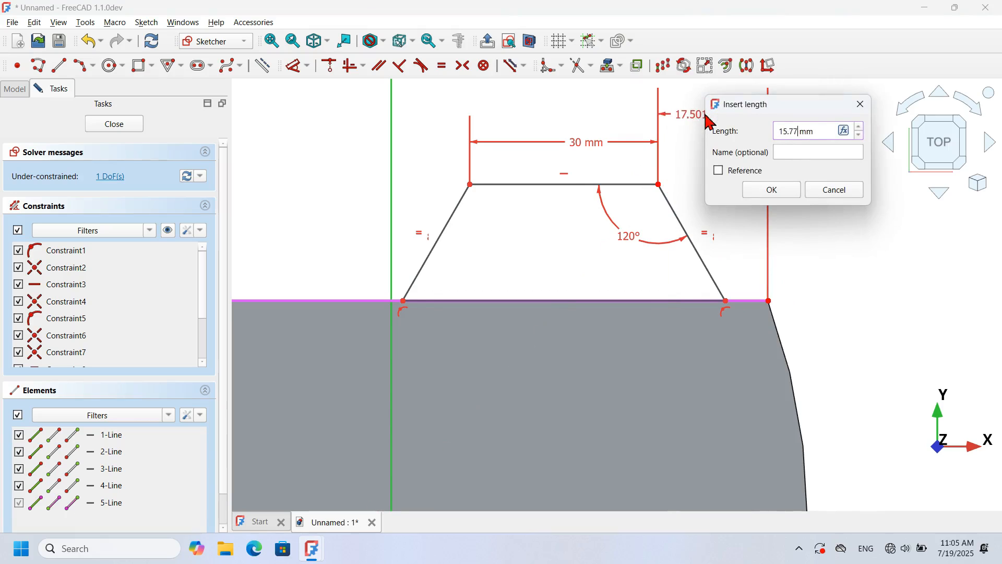
key(Return)
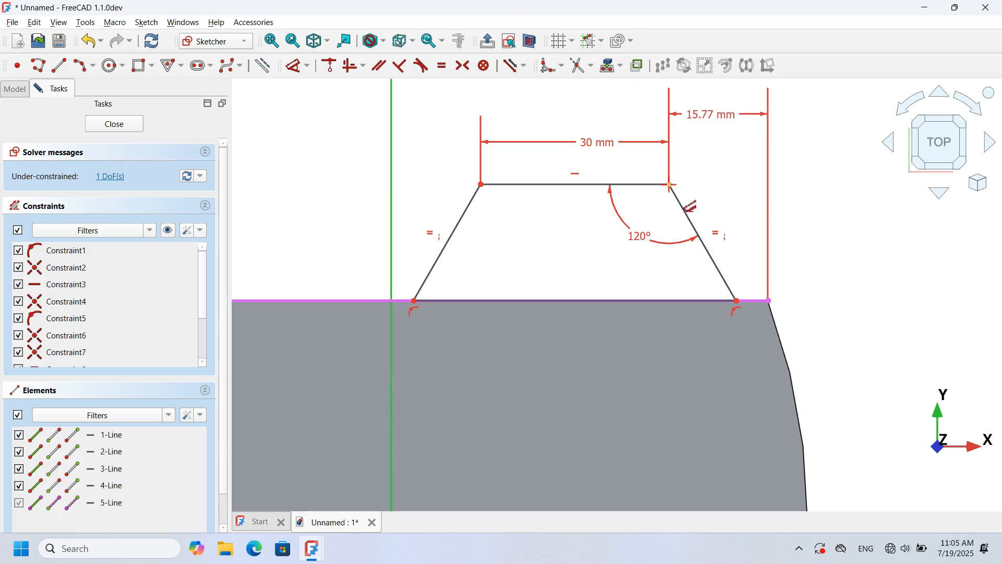
- Dimension the vertical distance between the trapezoid's top side and the projected edge's right endpoint at 10 mm and finish the sketch
click(646, 185)
click(768, 300)
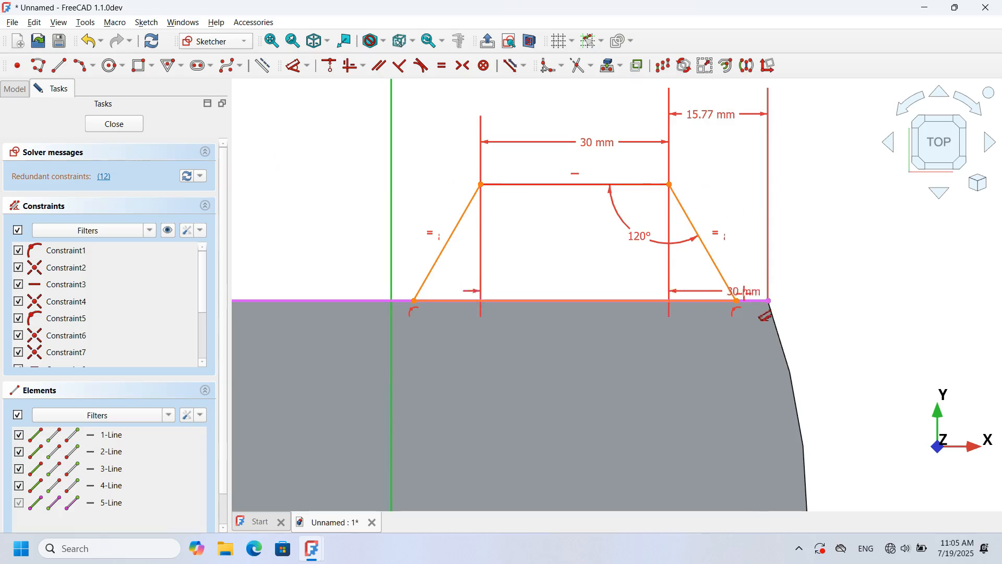
click(754, 291)
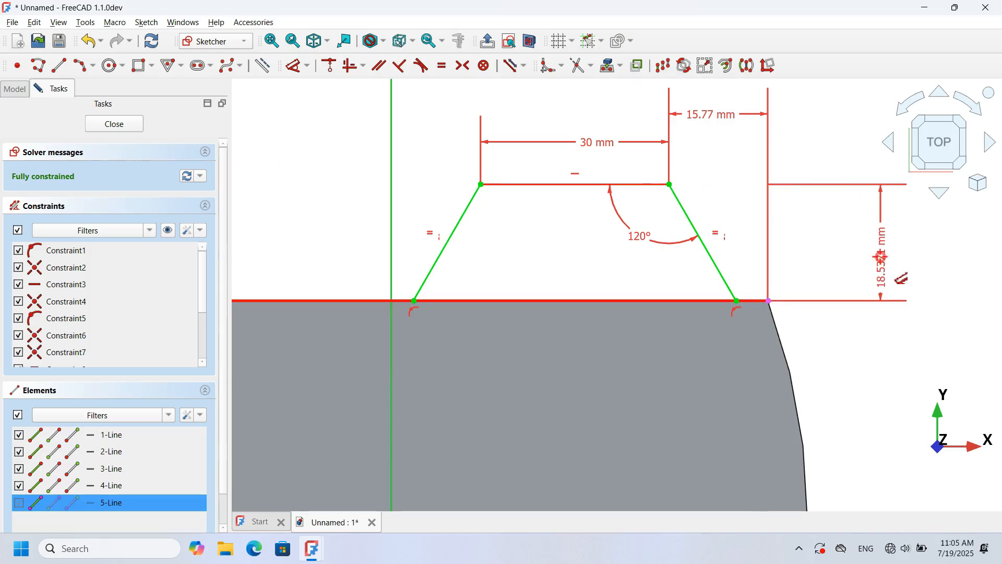
click(884, 264)
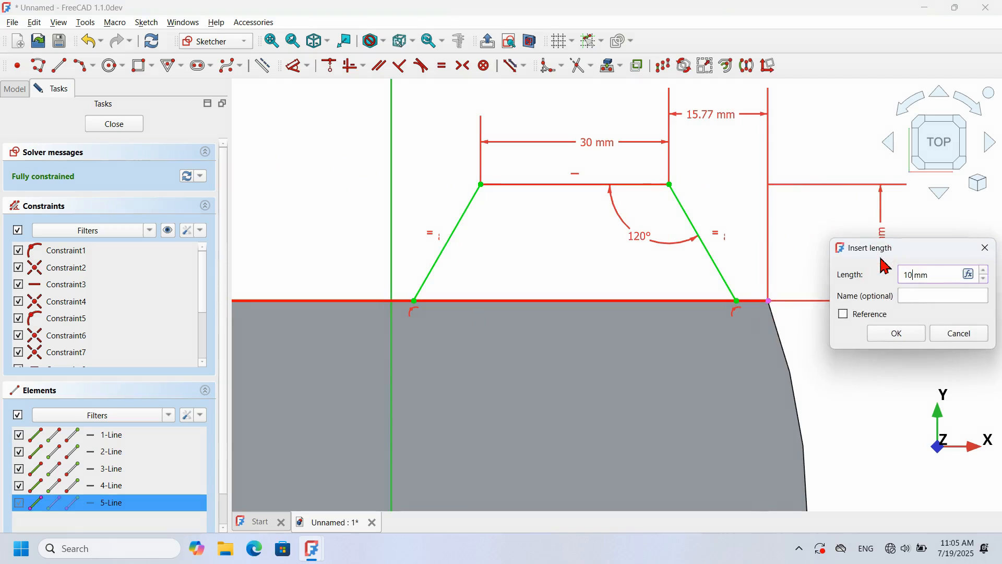
key(Return)
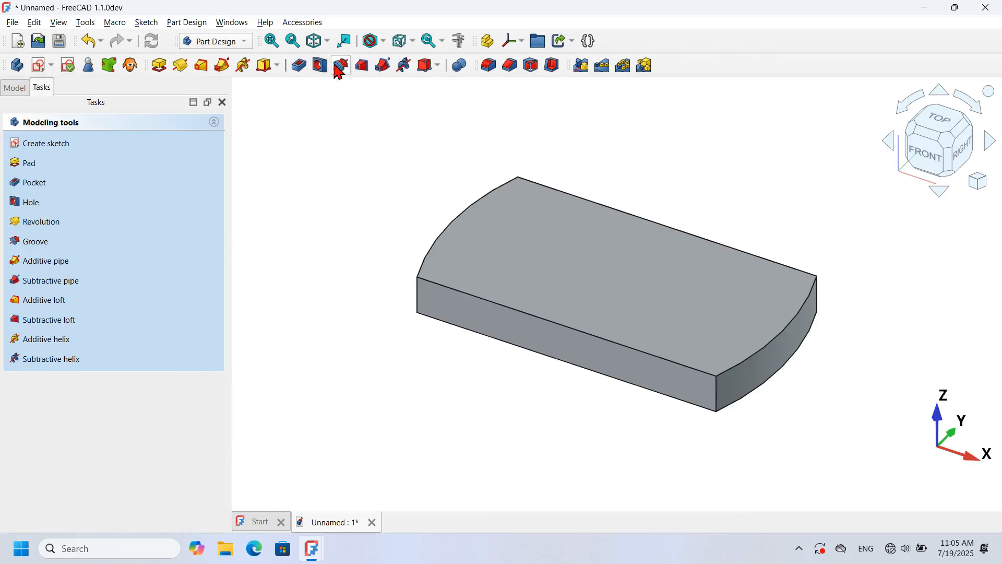
- Pad the trapezoid sketch up to the top face of the base
click(159, 64)
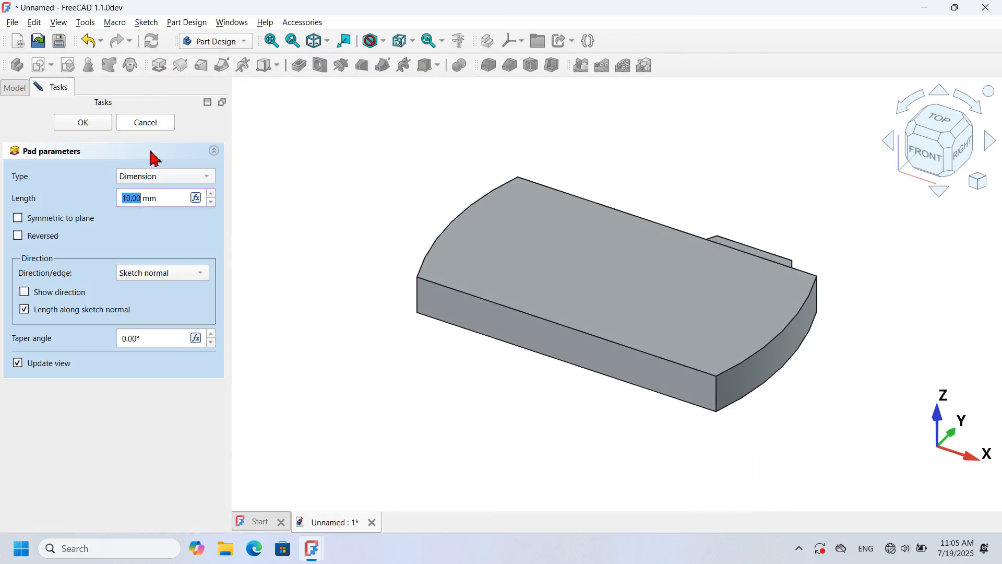
click(194, 177)
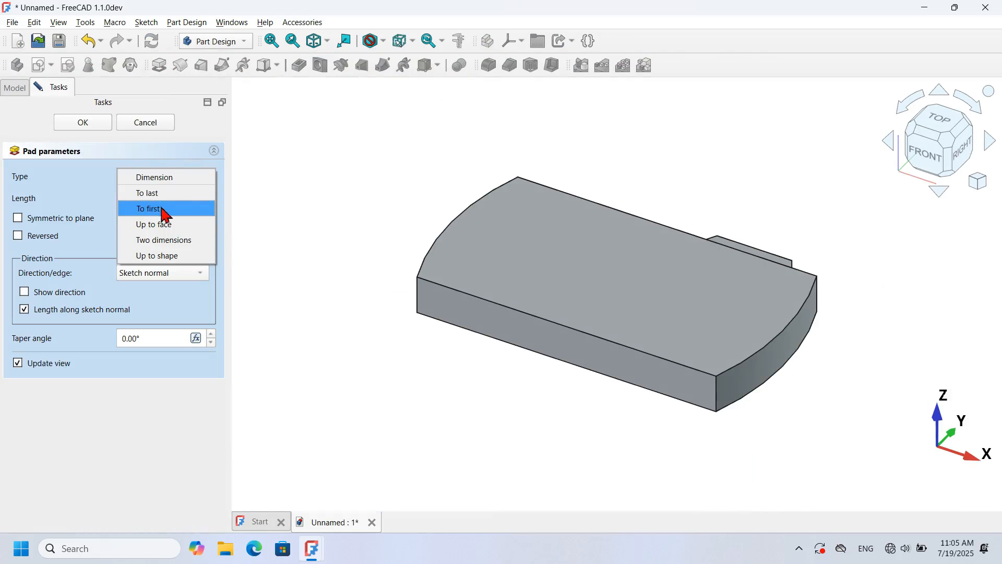
click(179, 225)
click(630, 299)
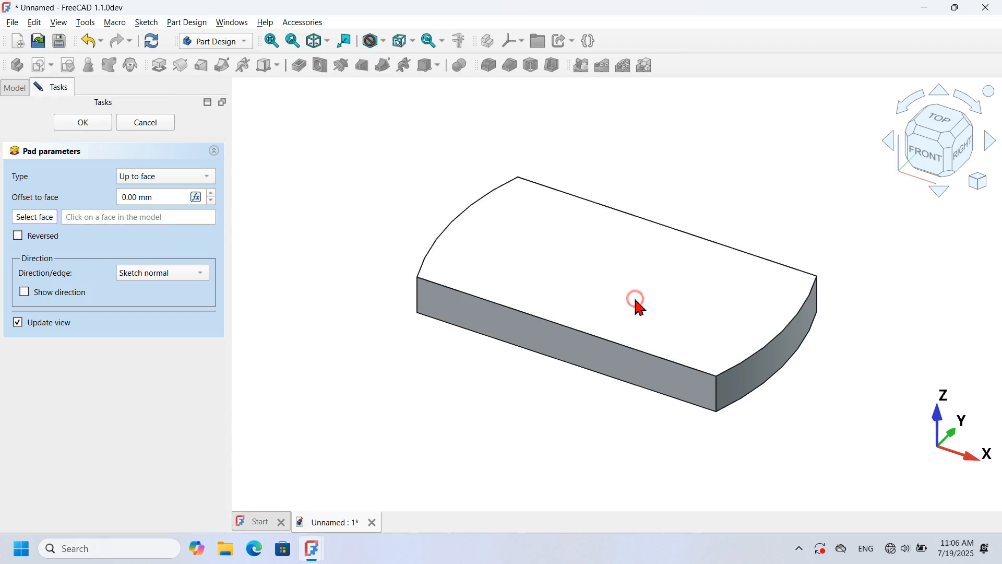
click(94, 125)
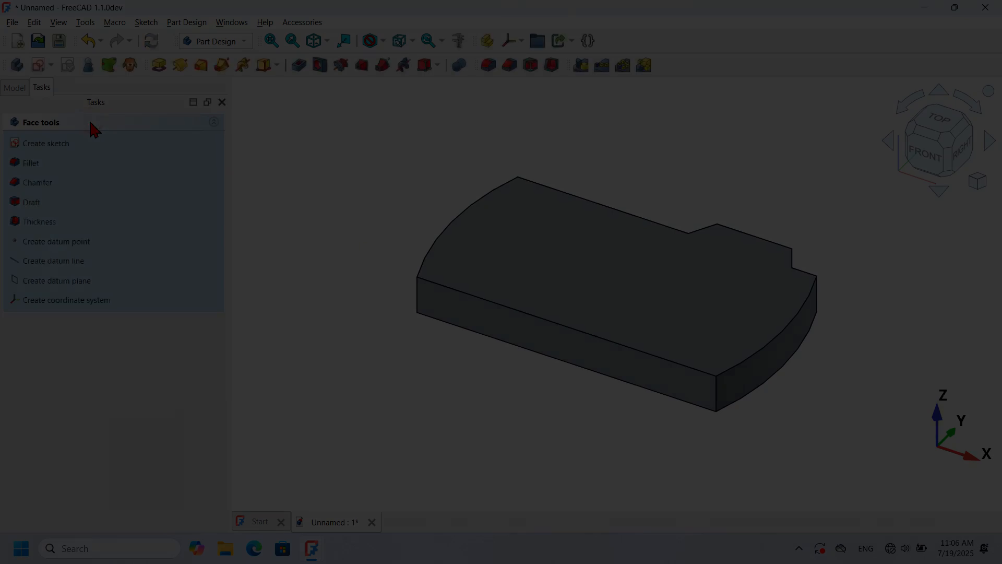
click(381, 163)
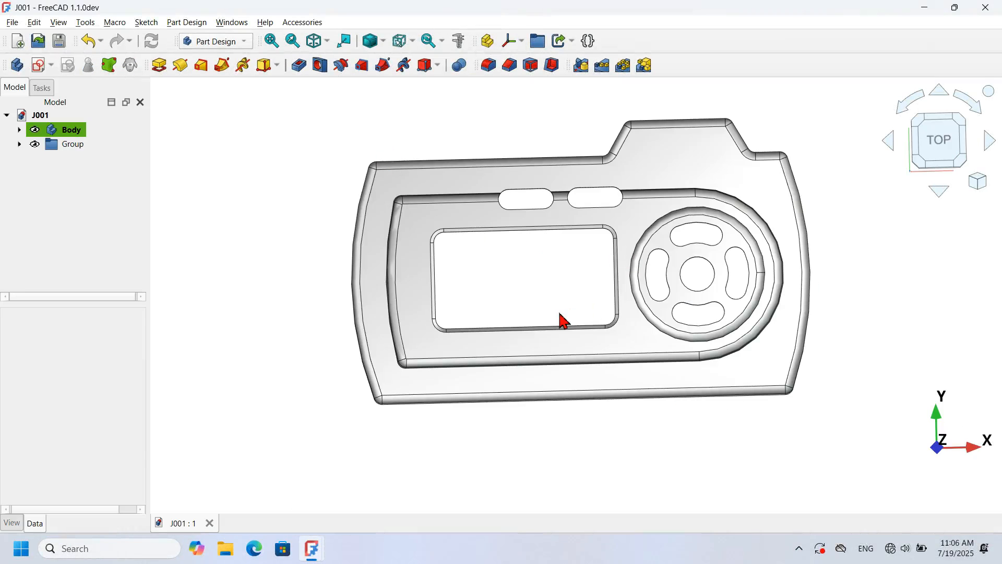
- Sketch a horizontal slot on the body's top face, centred on the horizontal axis, about 65 mm between arc centres with about 20 mm radius
middle_drag(563, 319, 473, 436)
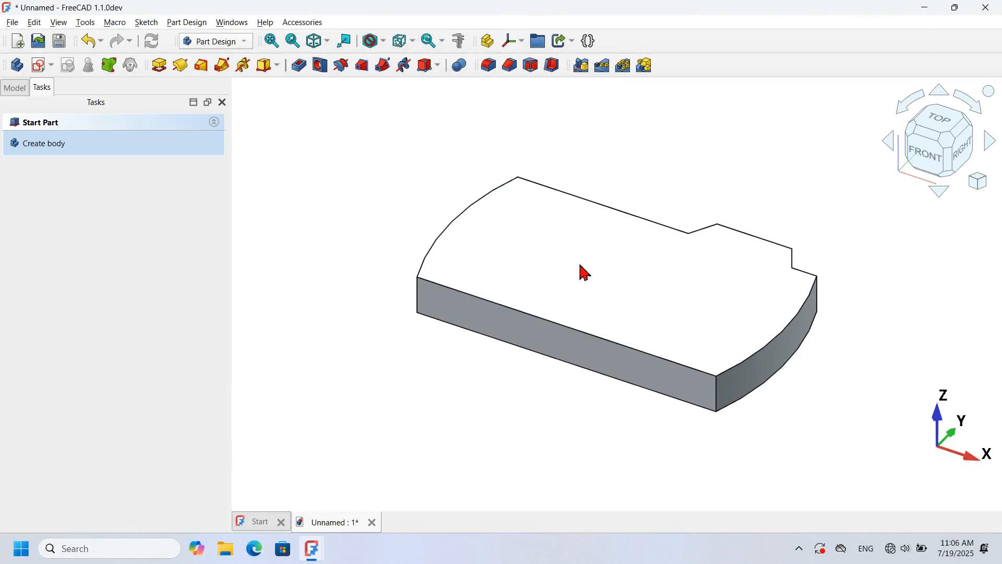
click(601, 268)
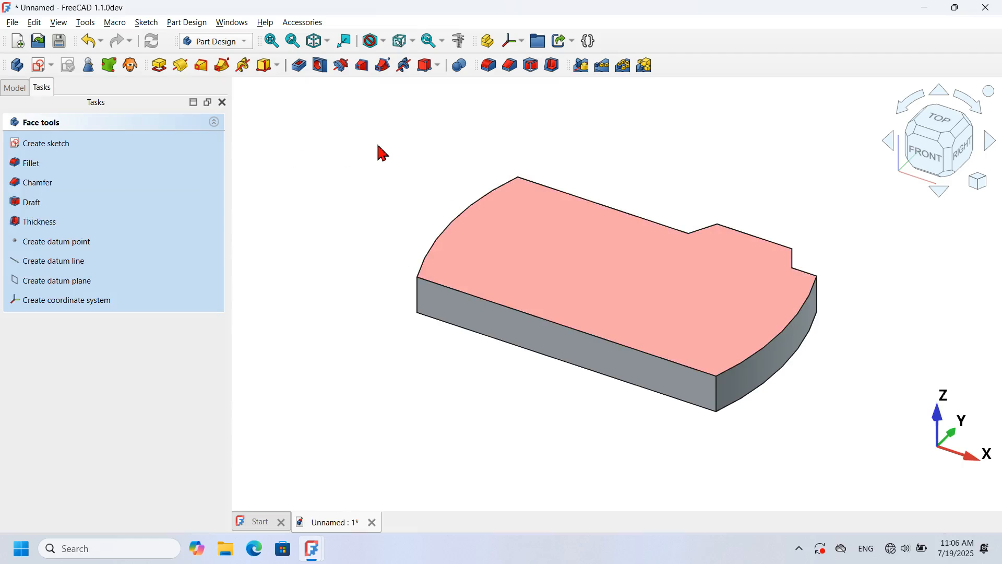
click(42, 67)
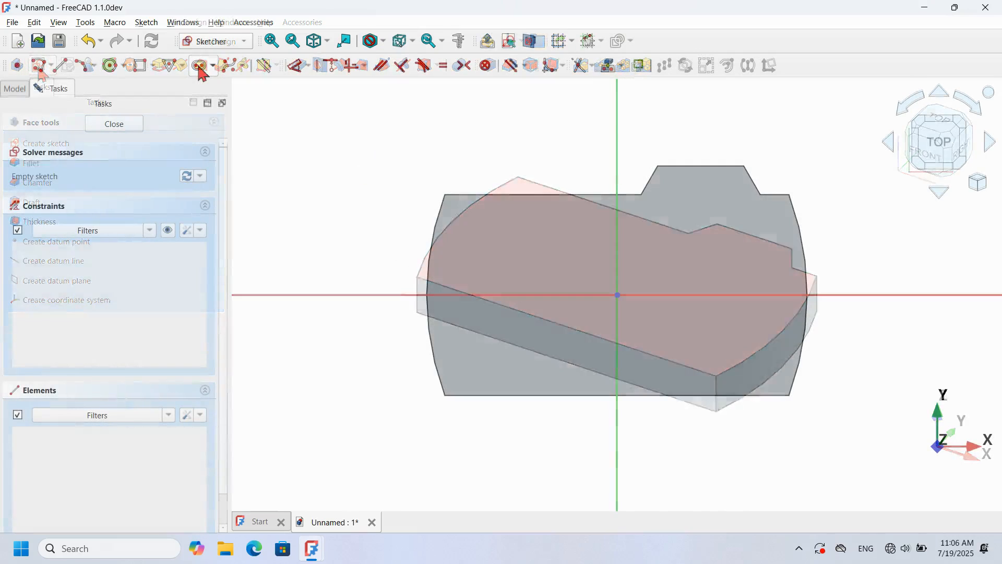
click(204, 67)
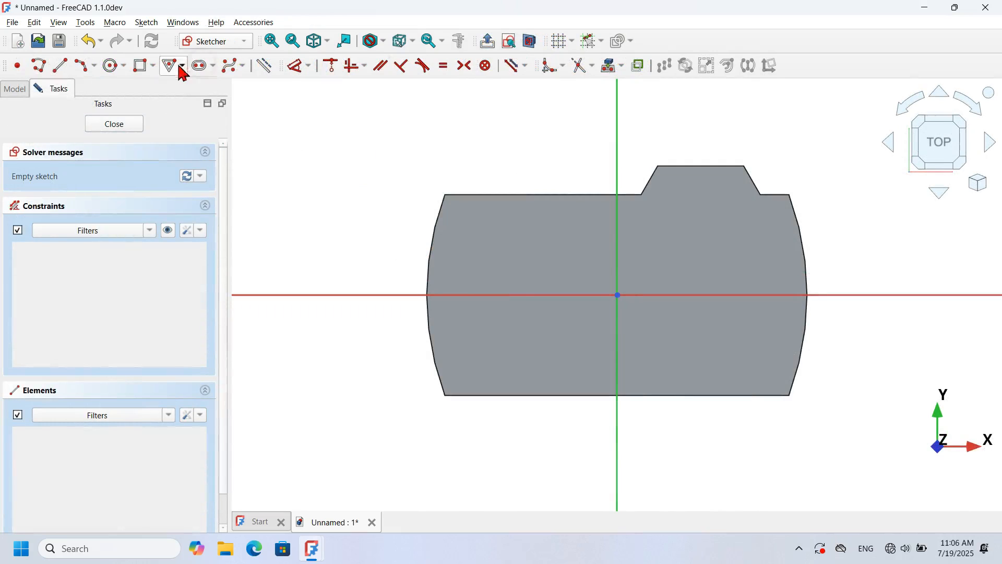
click(547, 294)
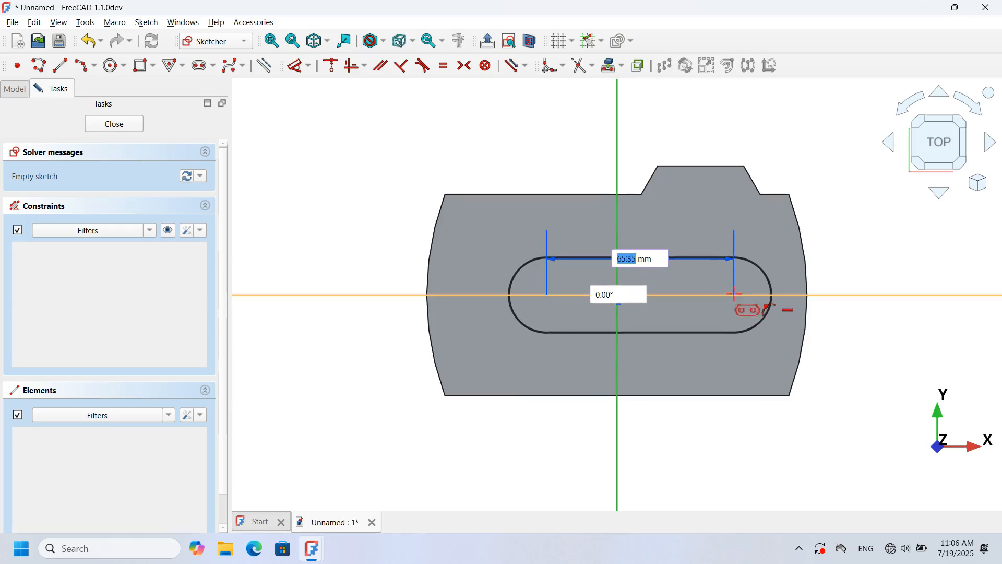
click(734, 295)
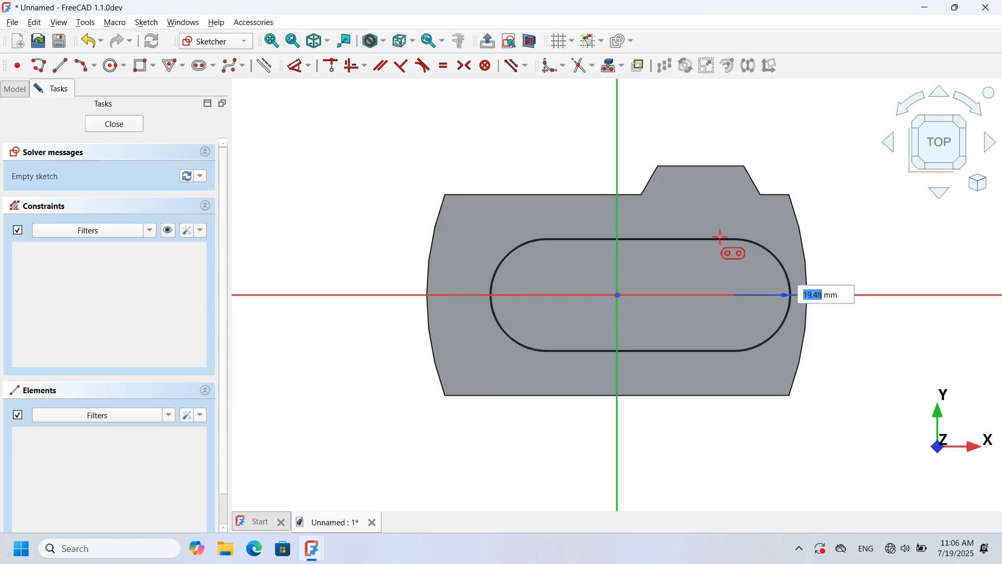
click(719, 236)
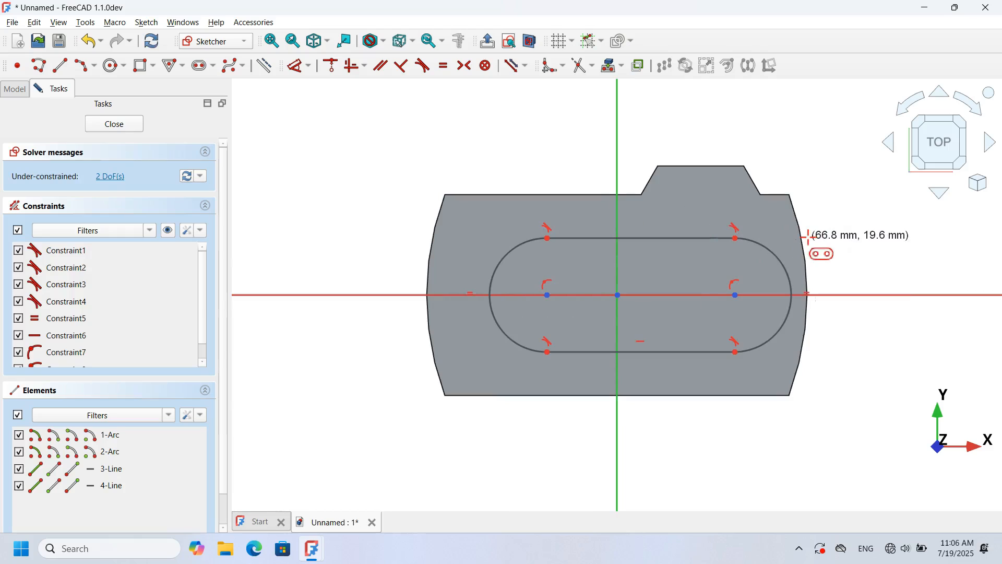
- Project the body's right and left curved end edges into the sketch as external geometry
scroll(808, 237, up, 2)
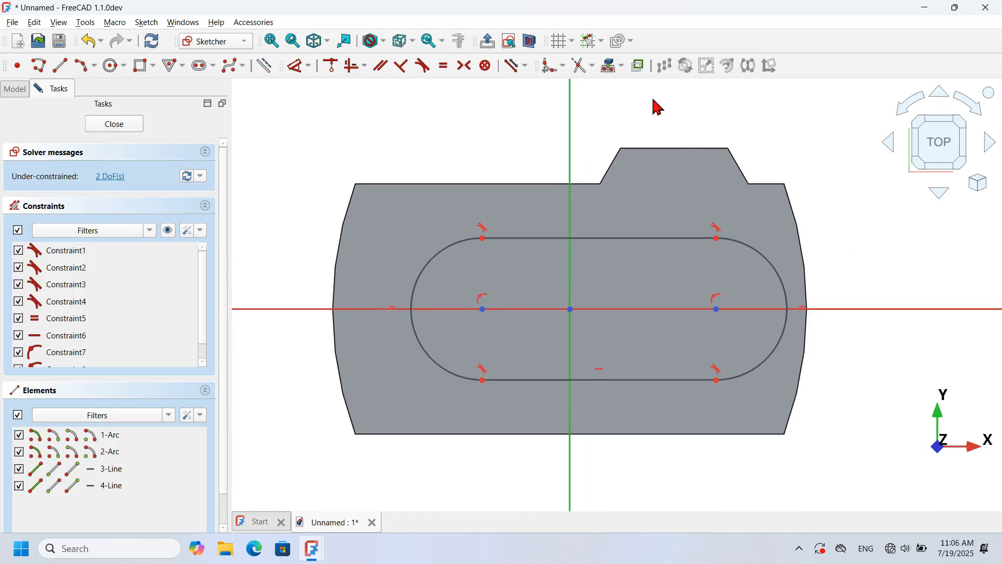
click(607, 63)
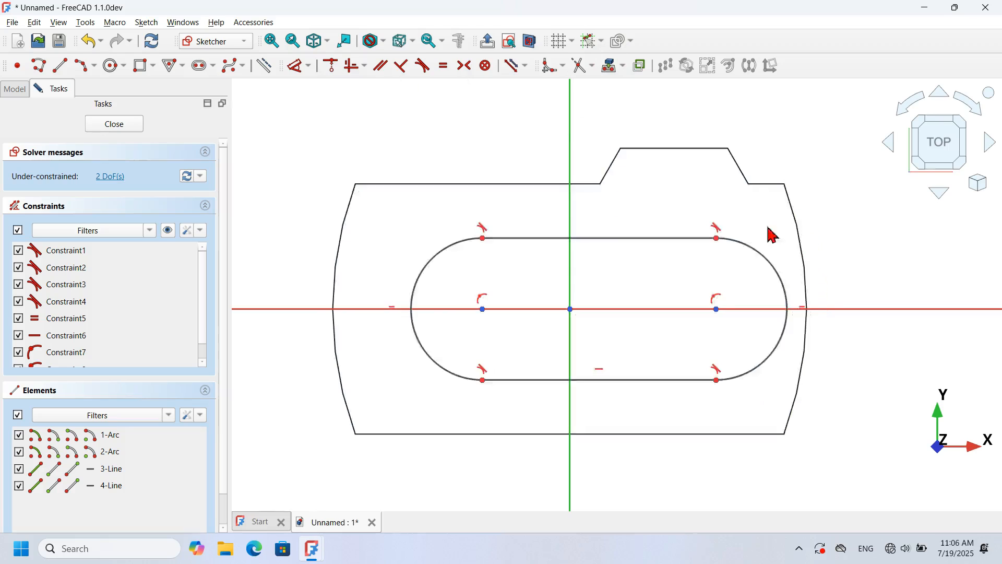
click(263, 66)
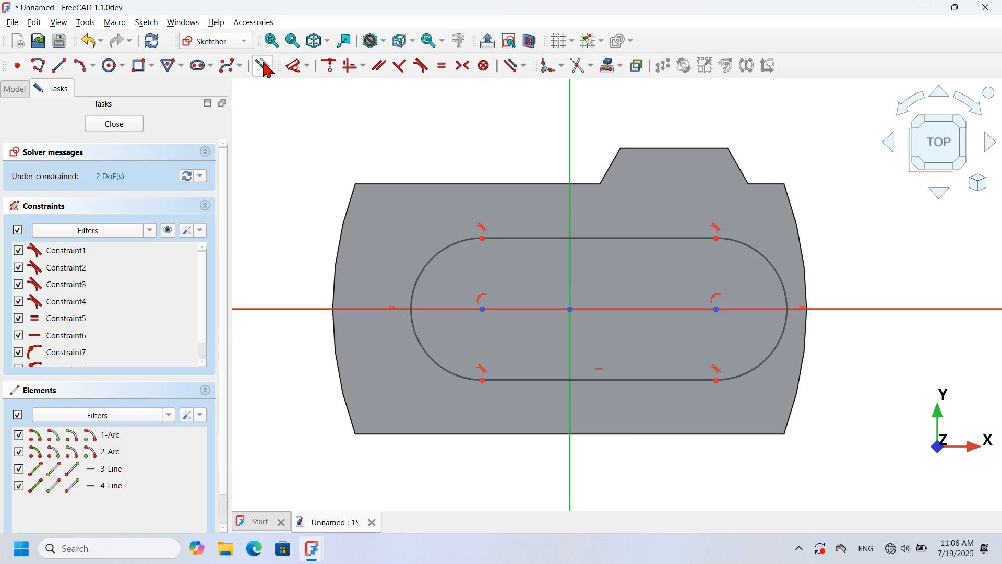
click(803, 251)
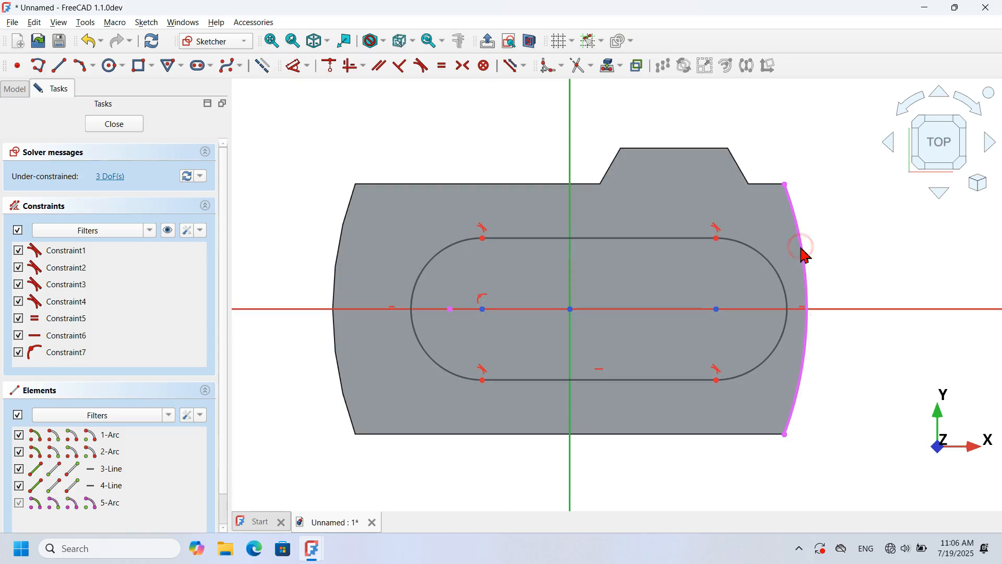
click(337, 240)
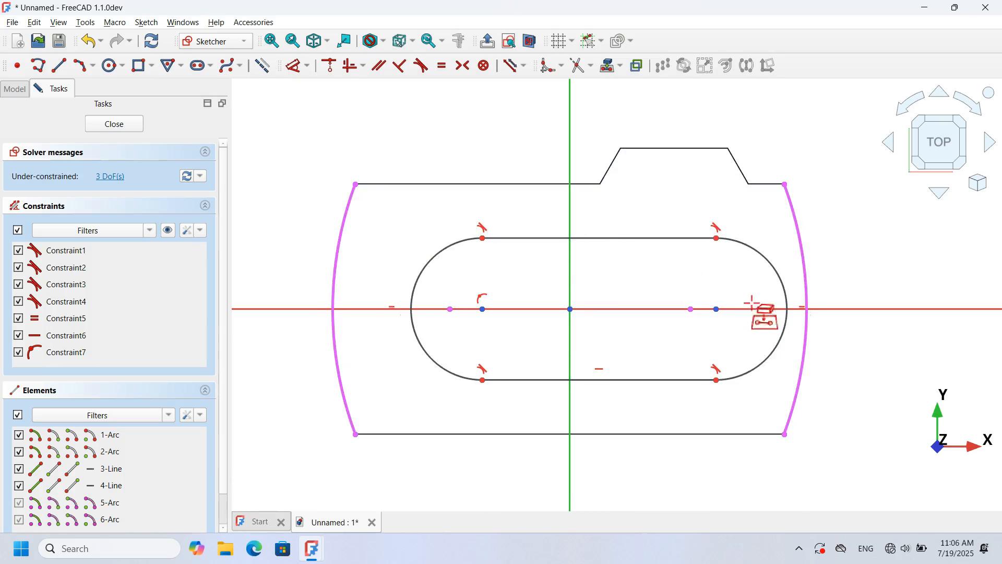
- Make the centre of the slot's right arc coincident with the centre of the projected left end arc
key(Escape)
drag(668, 275, 747, 338)
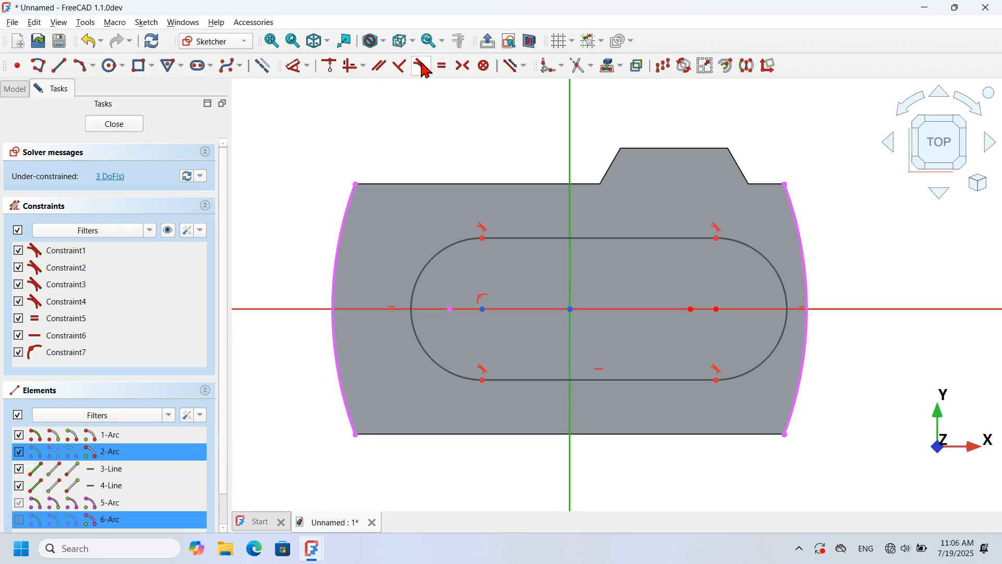
click(328, 67)
- Replace the slot's left semicircle with a shallower outward-bulging arc through three rim points, joining the left ends of its two straight lines
click(453, 249)
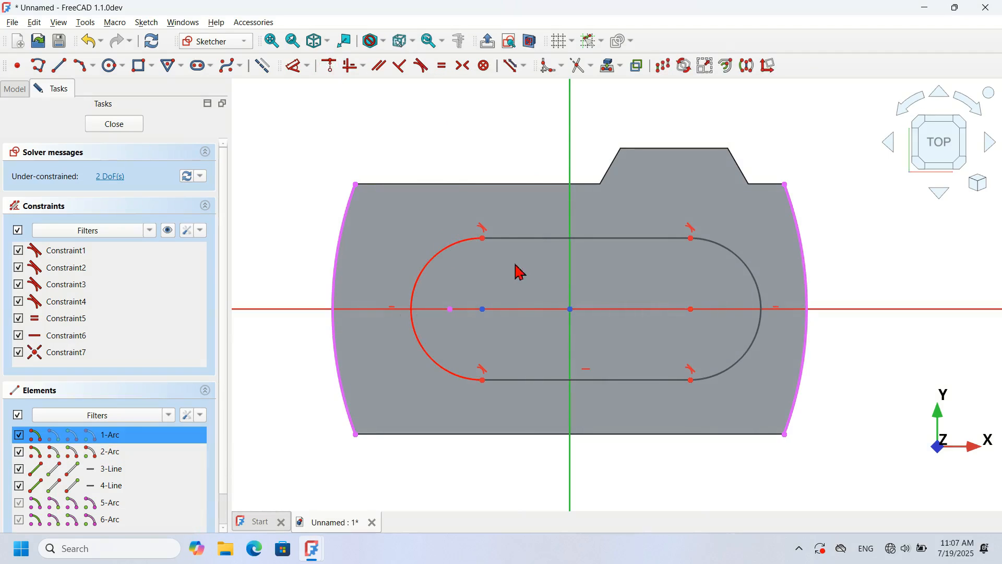
key(Delete)
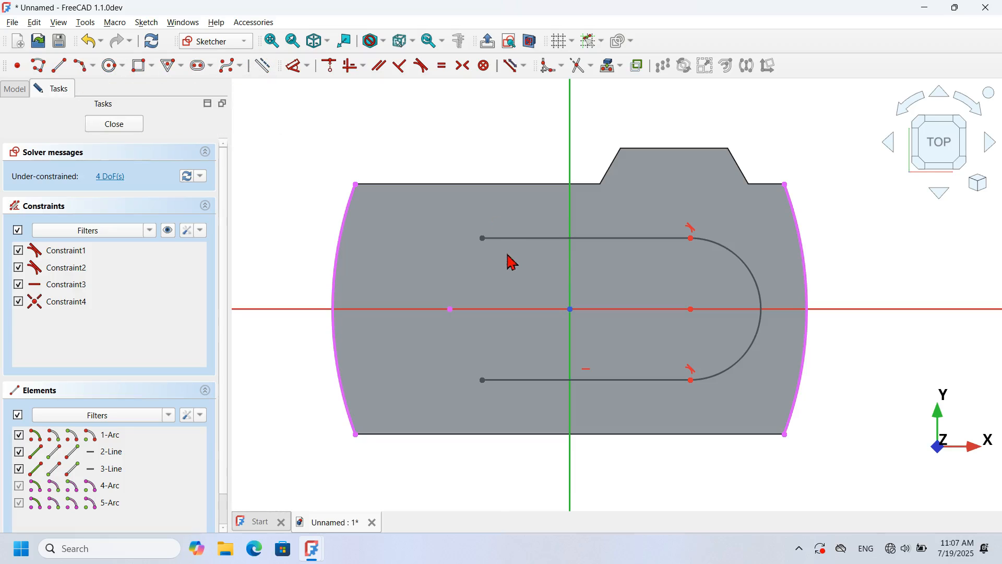
scroll(510, 259, up, 1)
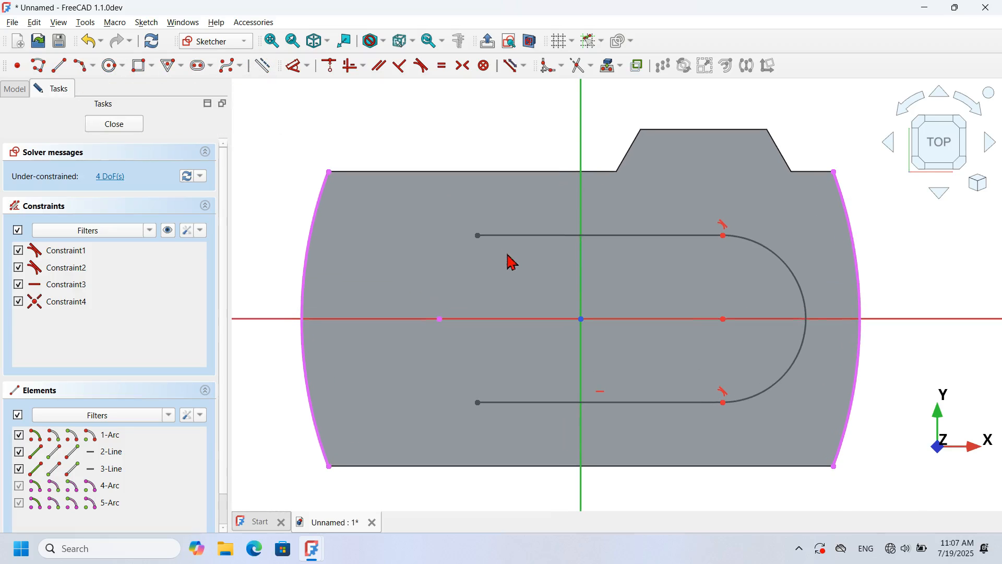
click(76, 67)
scroll(473, 241, up, 1)
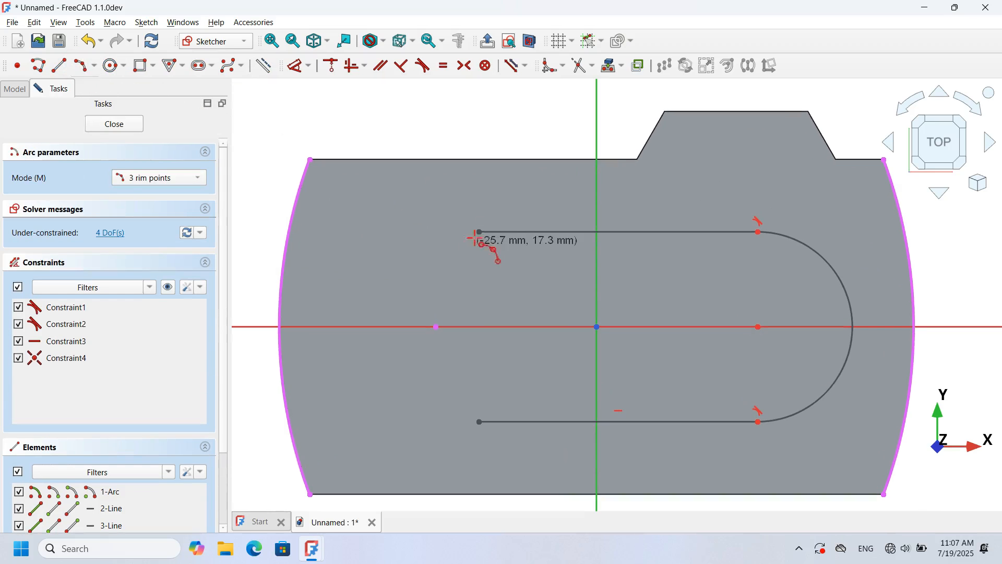
click(479, 231)
click(479, 421)
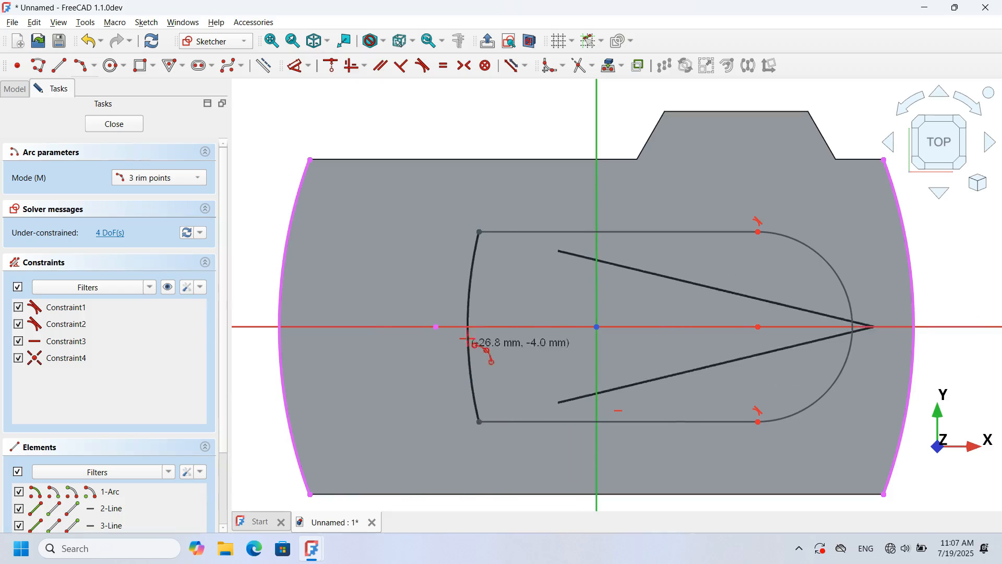
click(457, 304)
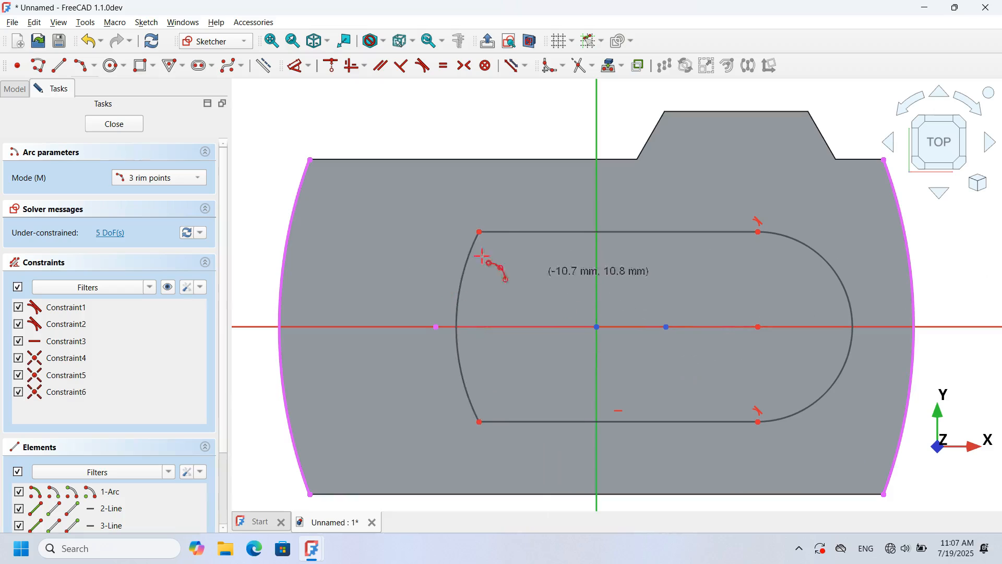
scroll(380, 238, down, 1)
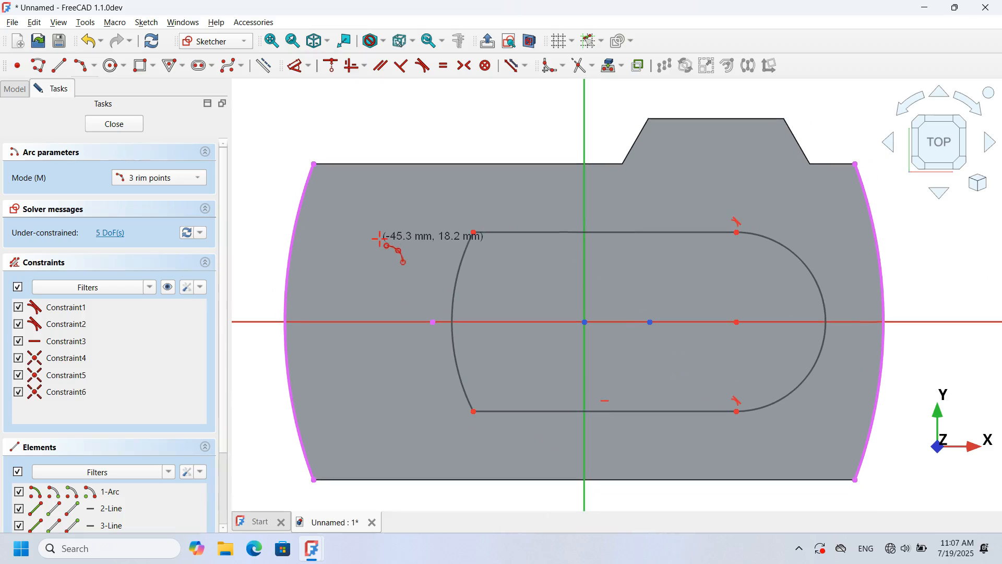
right_click(382, 245)
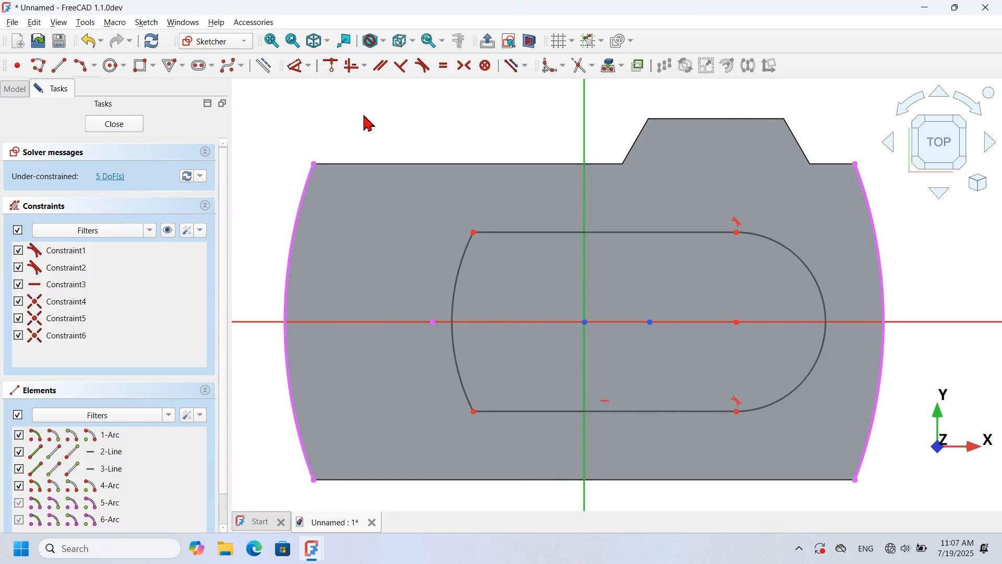
- Constrain the radius of the slot's right arc to 25 mm and make the slot's upper line horizontal
click(297, 73)
scroll(637, 269, down, 2)
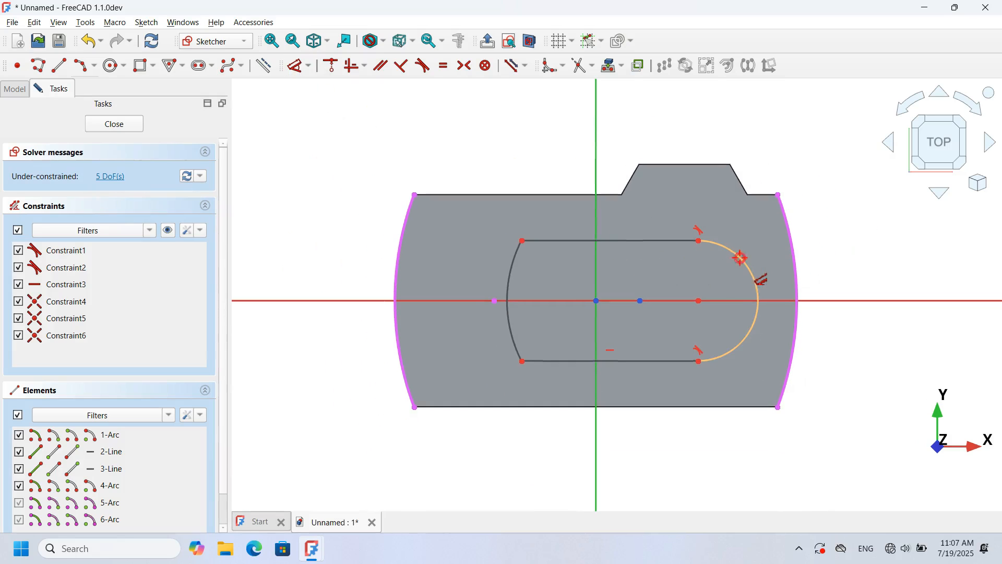
click(740, 257)
click(866, 224)
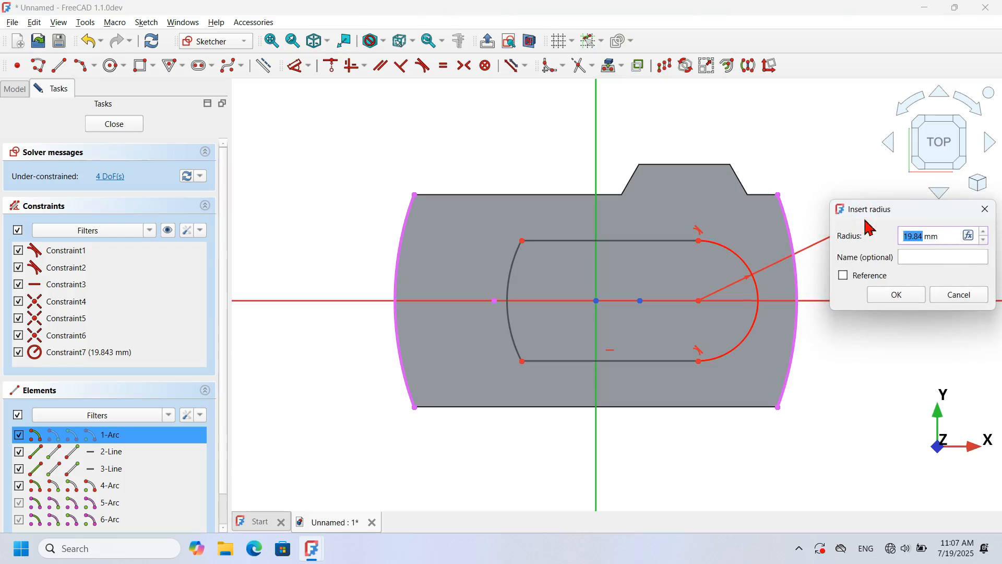
key(Return)
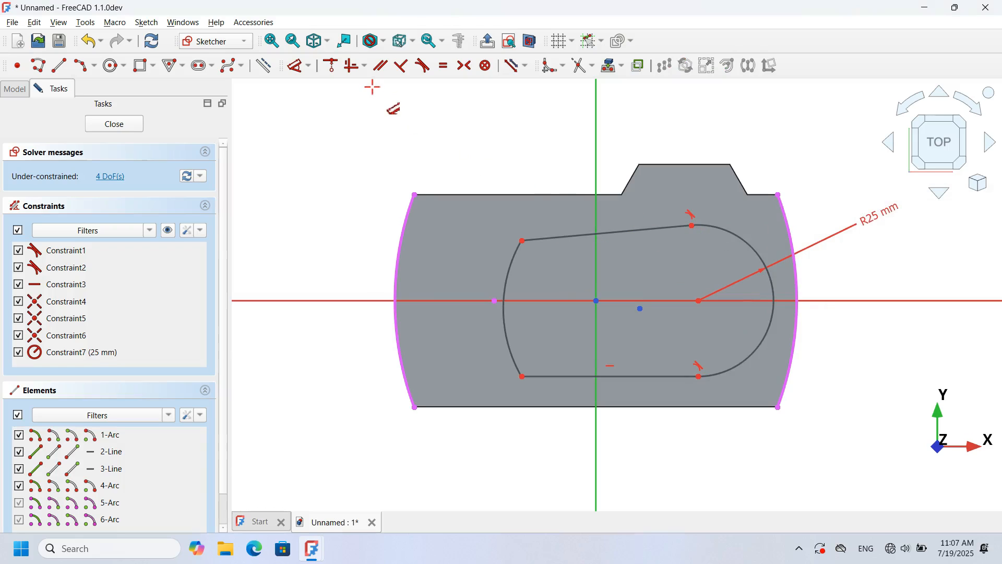
click(350, 69)
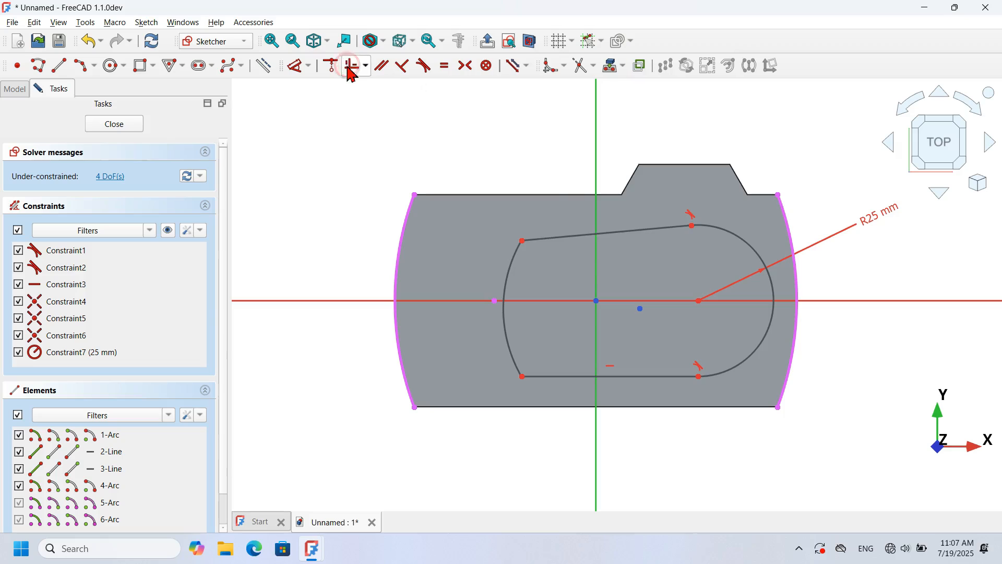
click(659, 226)
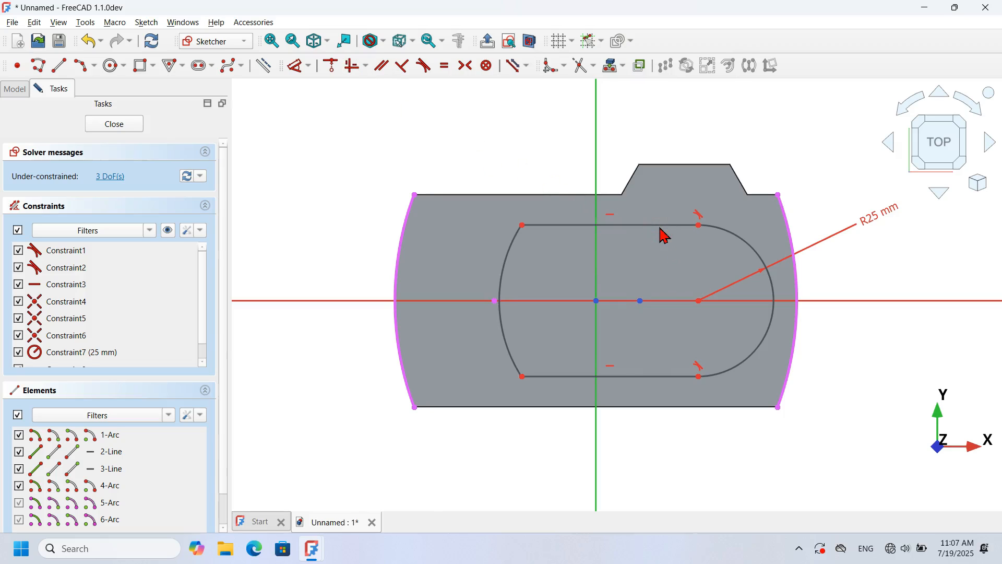
- Place one sketch point on the projected left end arc and another on the slot's left arc
click(16, 66)
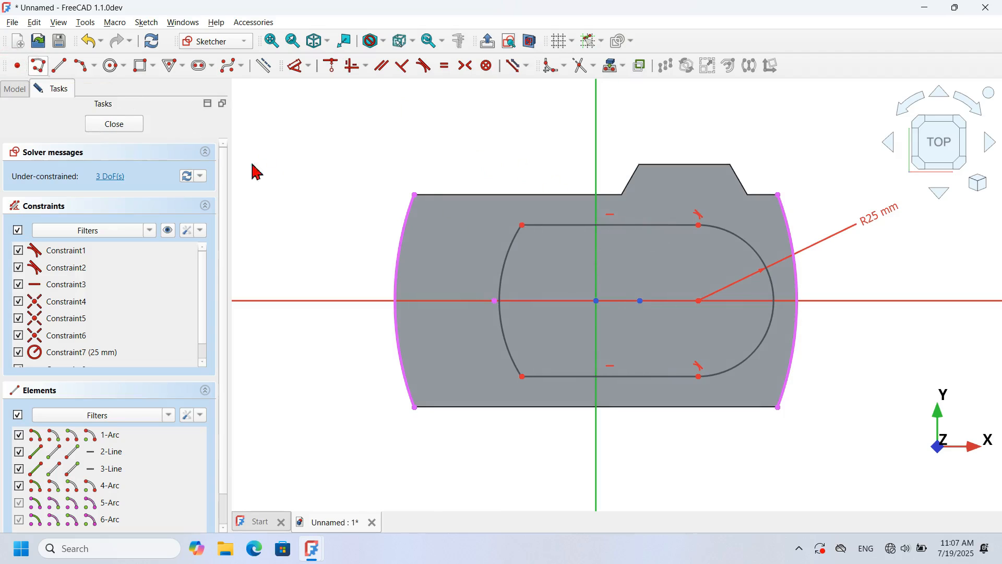
scroll(470, 256, up, 1)
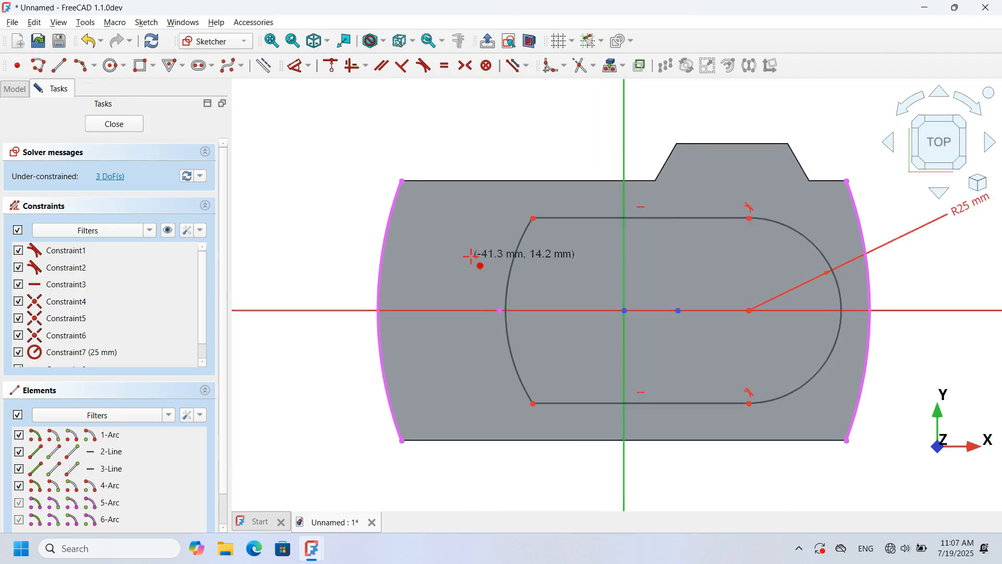
click(378, 243)
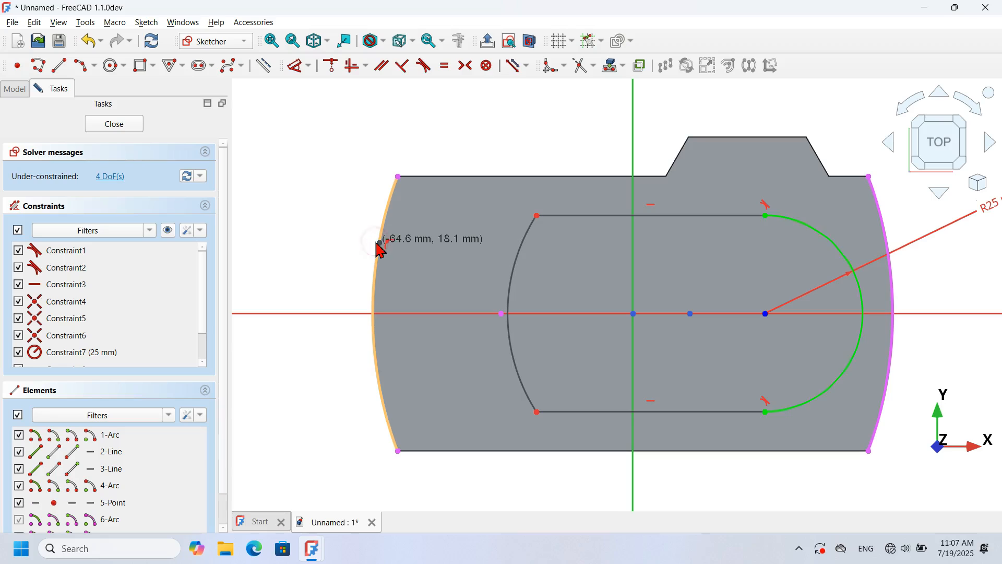
click(516, 258)
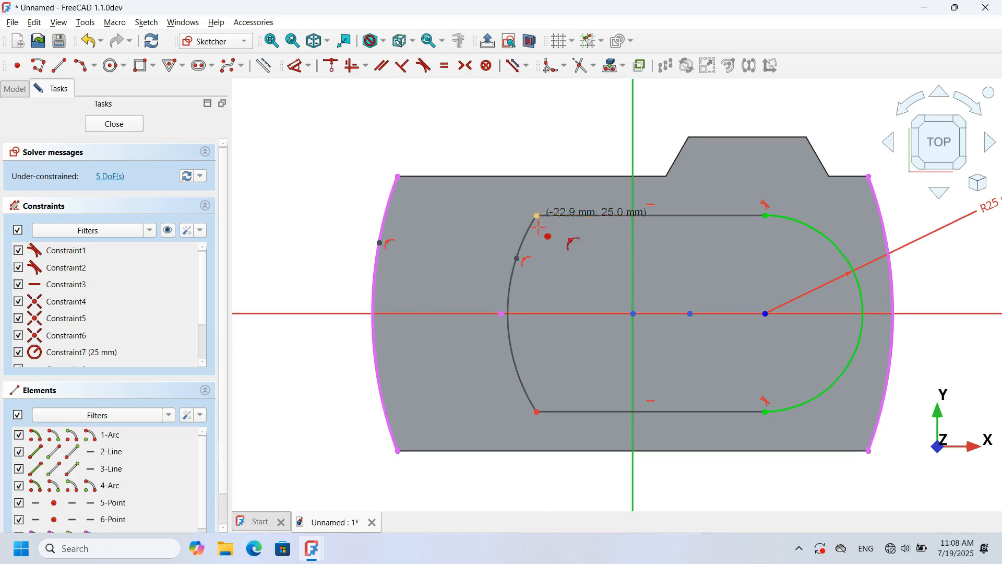
right_click(455, 162)
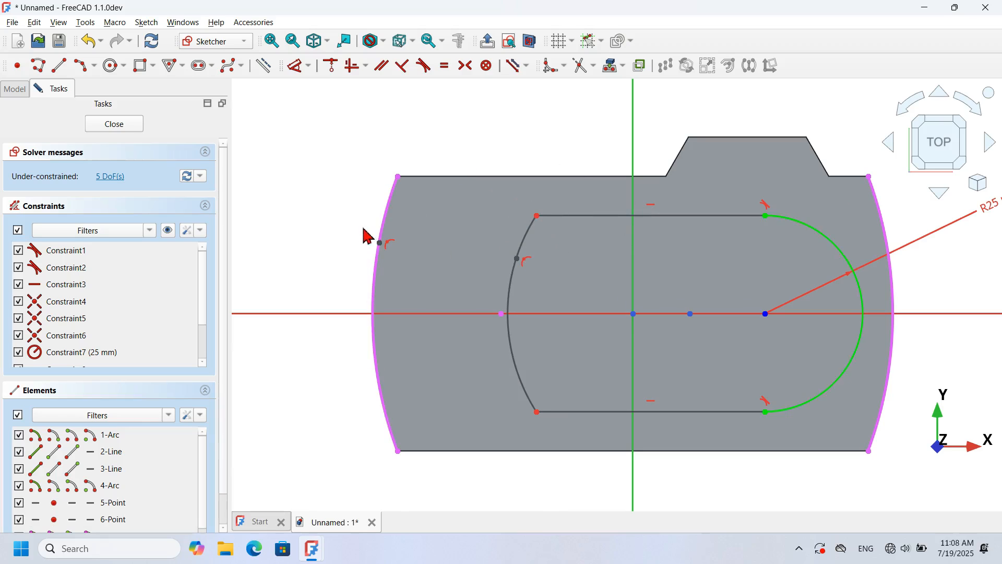
- Constrain the two points to be horizontally aligned and place them on the sketch's horizontal axis
drag(358, 229, 549, 282)
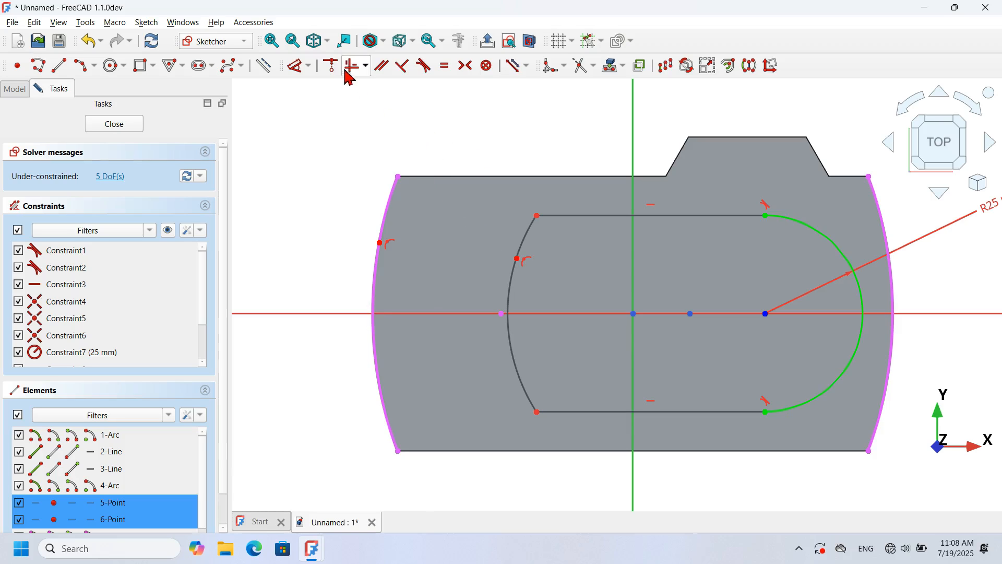
click(365, 66)
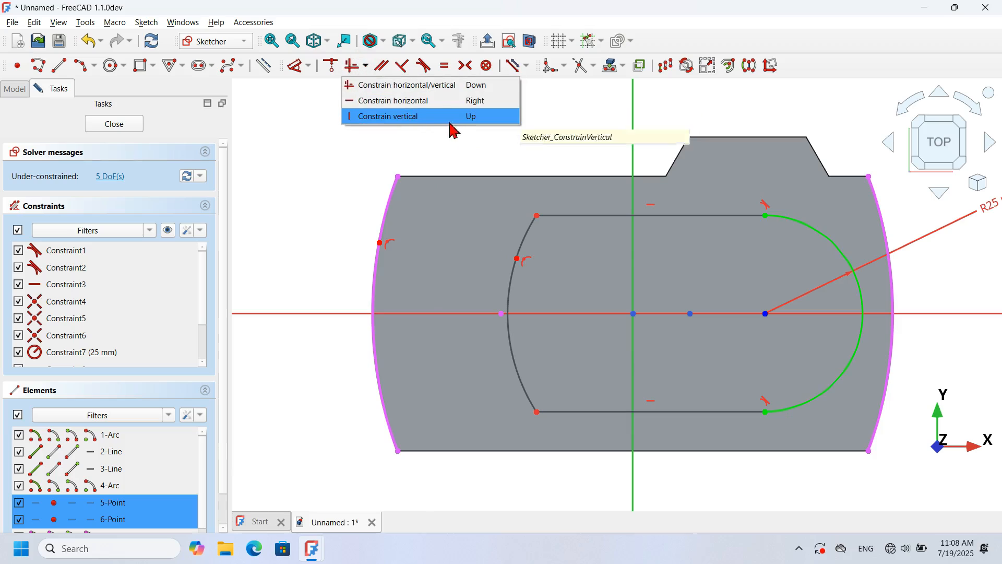
click(479, 103)
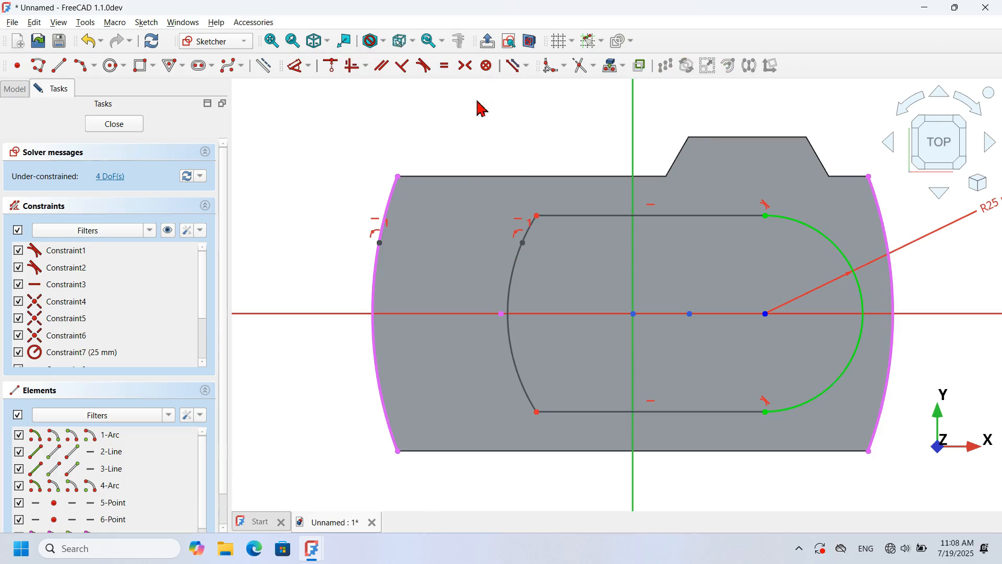
click(333, 66)
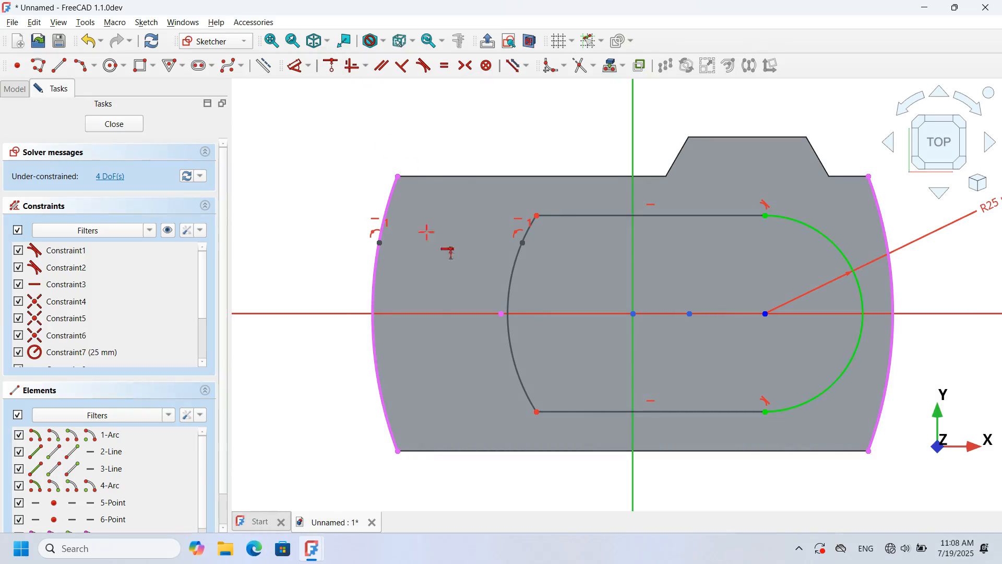
click(523, 242)
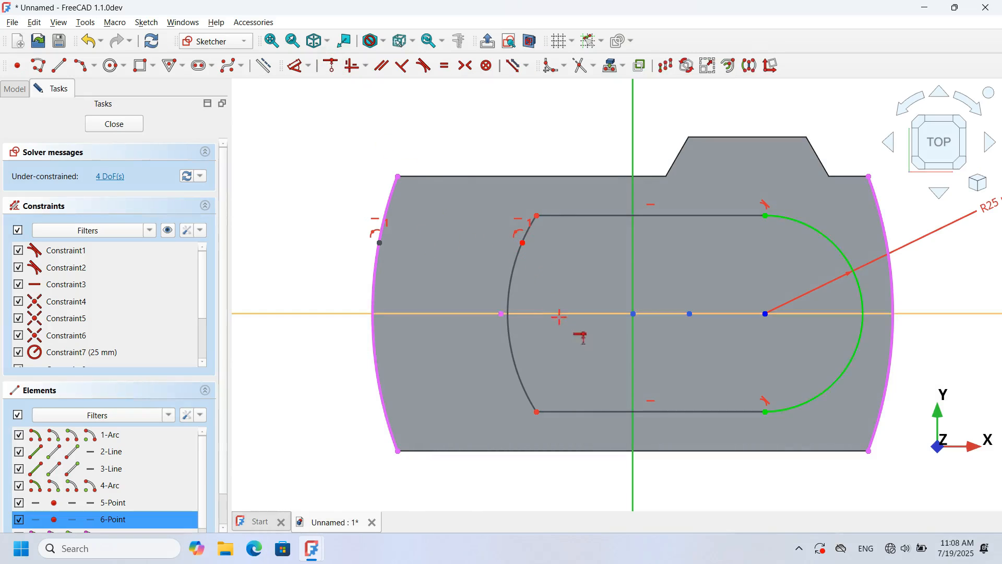
click(590, 313)
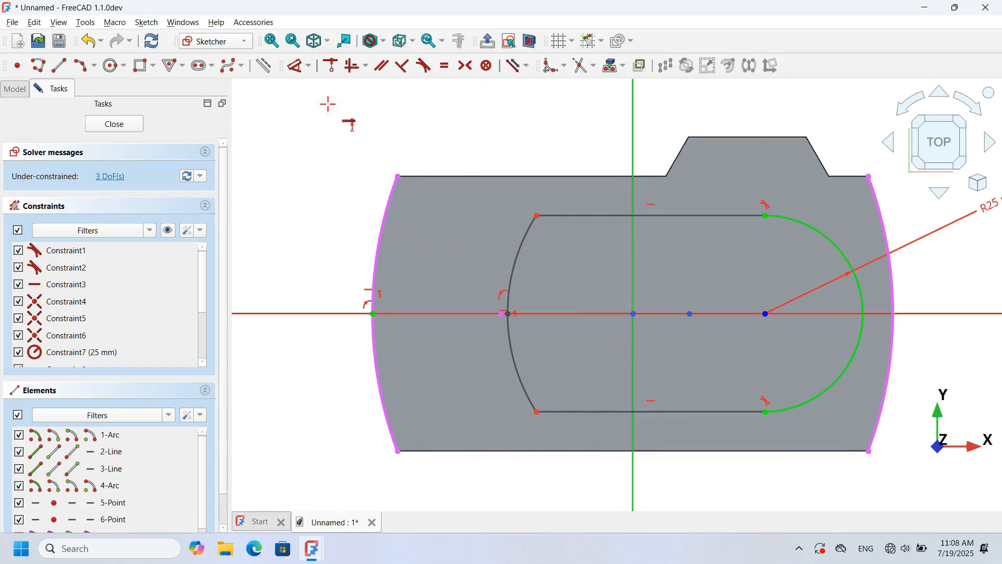
- Dimension the distance between the two points on the left arcs as 10 mm
click(300, 69)
scroll(423, 224, up, 2)
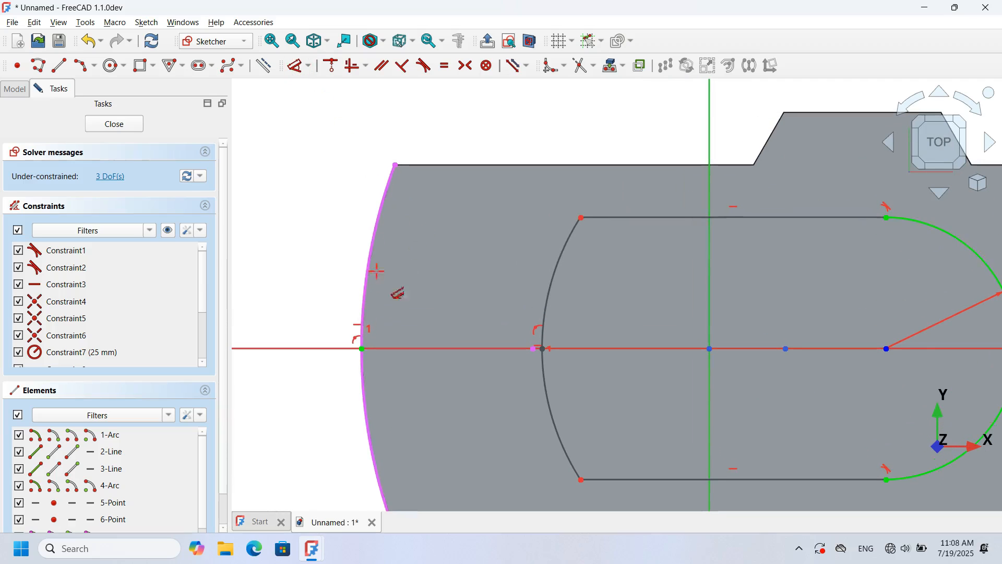
click(361, 348)
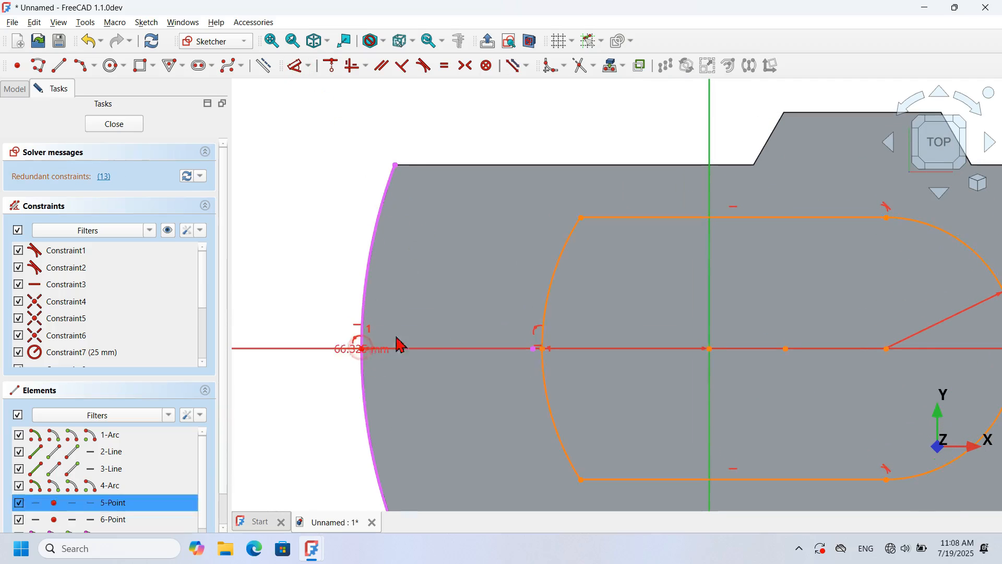
click(542, 348)
click(539, 346)
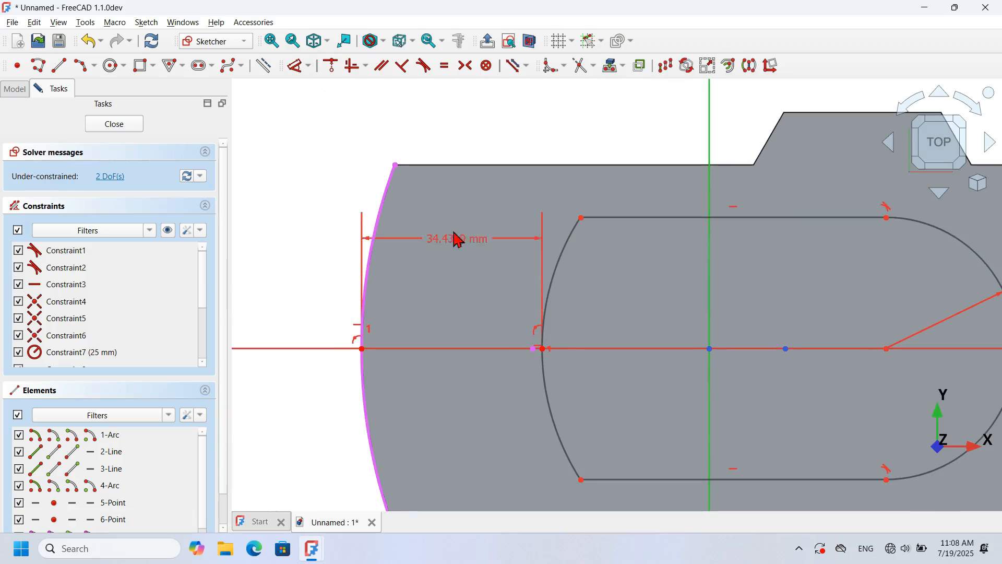
click(458, 235)
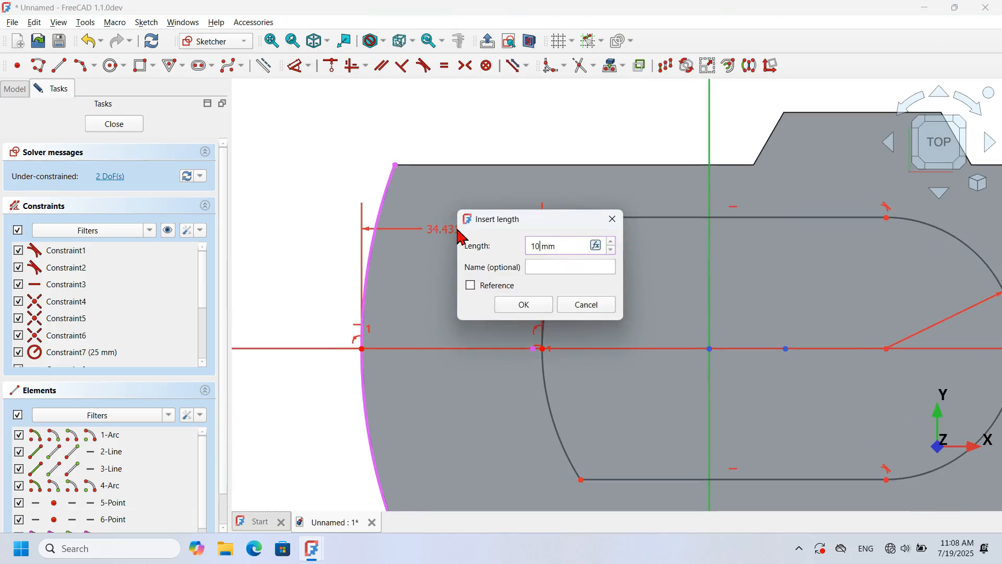
key(Return)
- Constrain the centre of the slot's left arc onto the horizontal axis
scroll(399, 222, down, 2)
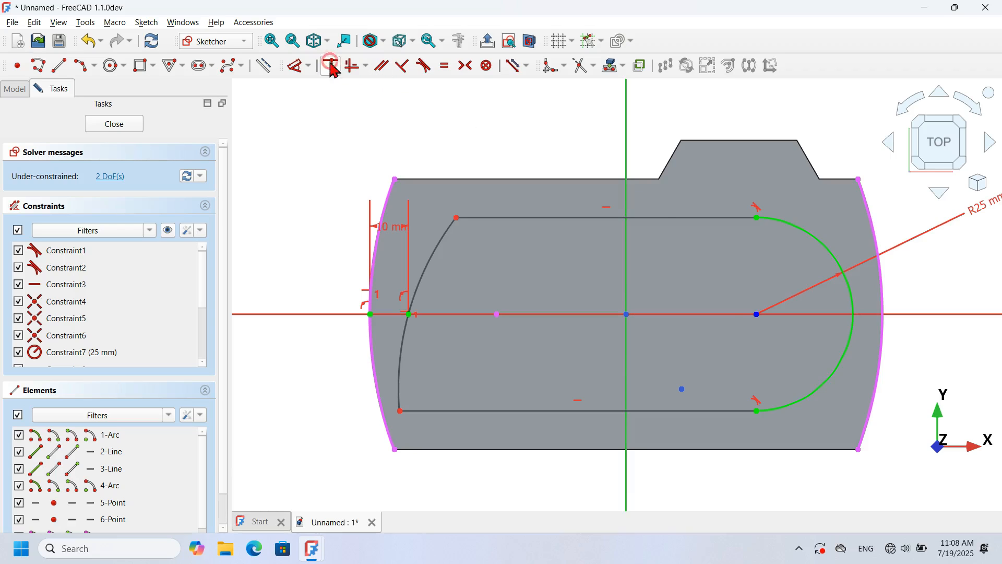
click(682, 390)
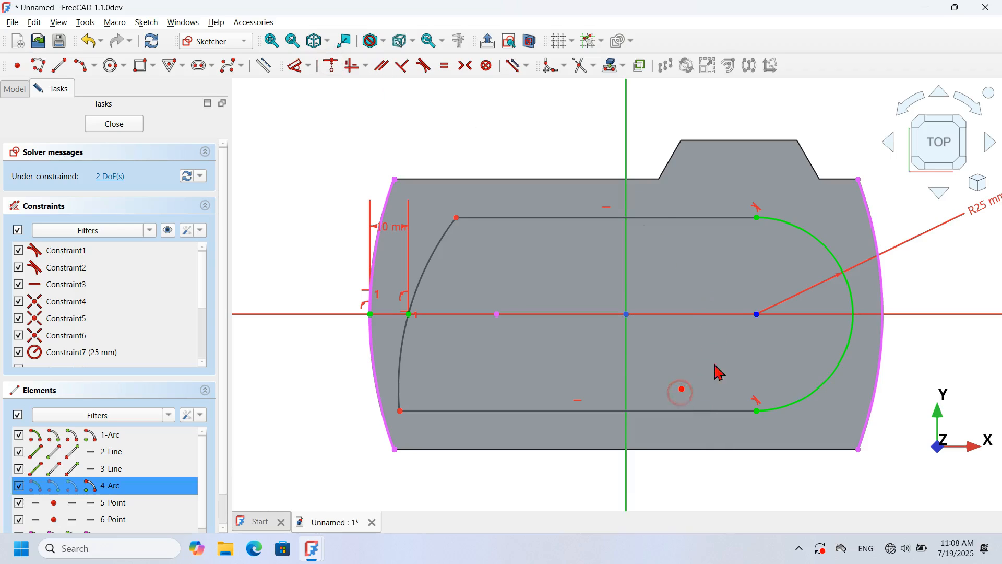
click(808, 314)
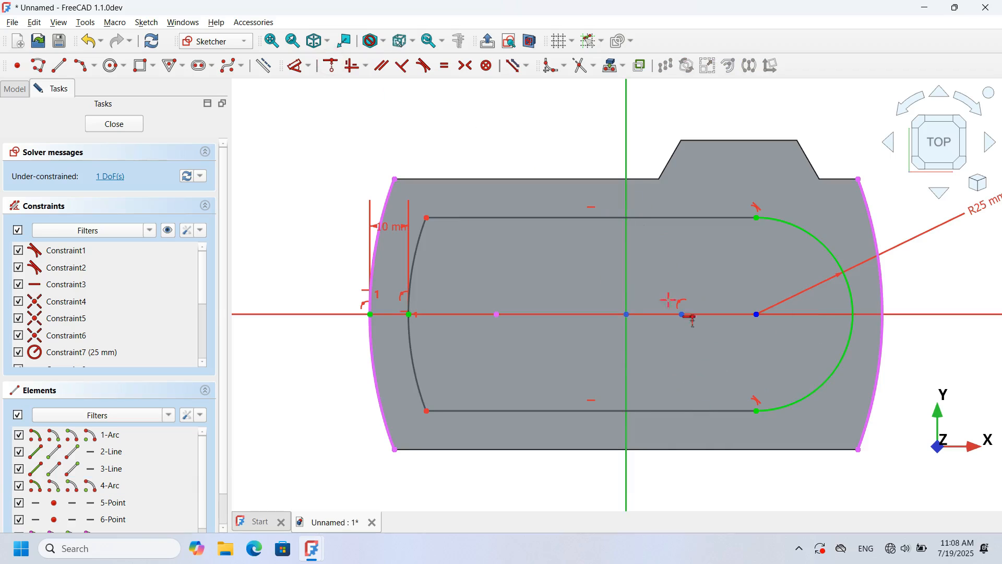
- Make the slot's left arc equal to the projected left end arc and close the sketch
scroll(506, 259, down, 1)
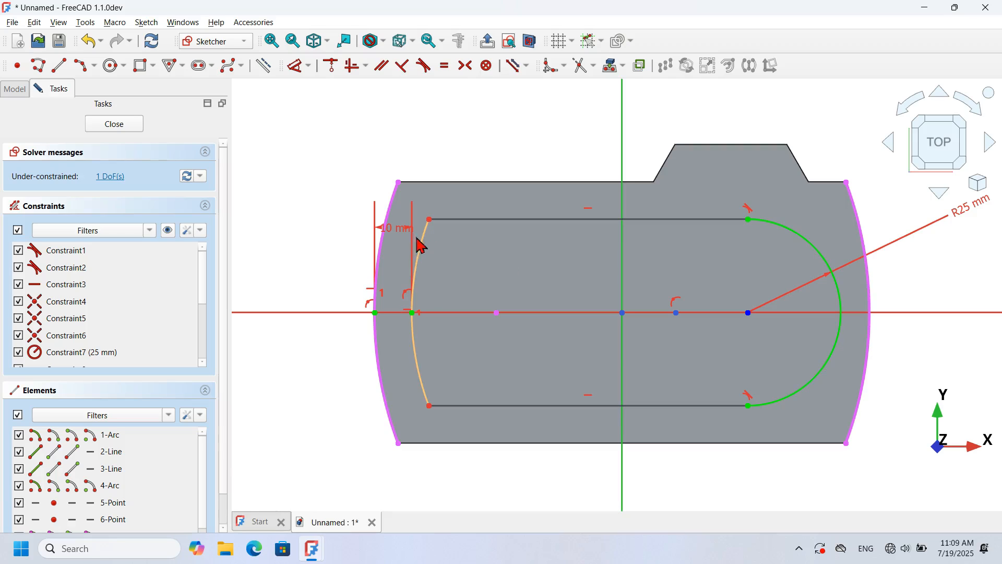
mouse_move(422, 241)
mouse_down()
mouse_move(484, 270)
mouse_move(454, 251)
mouse_move(436, 217)
mouse_move(424, 222)
mouse_up()
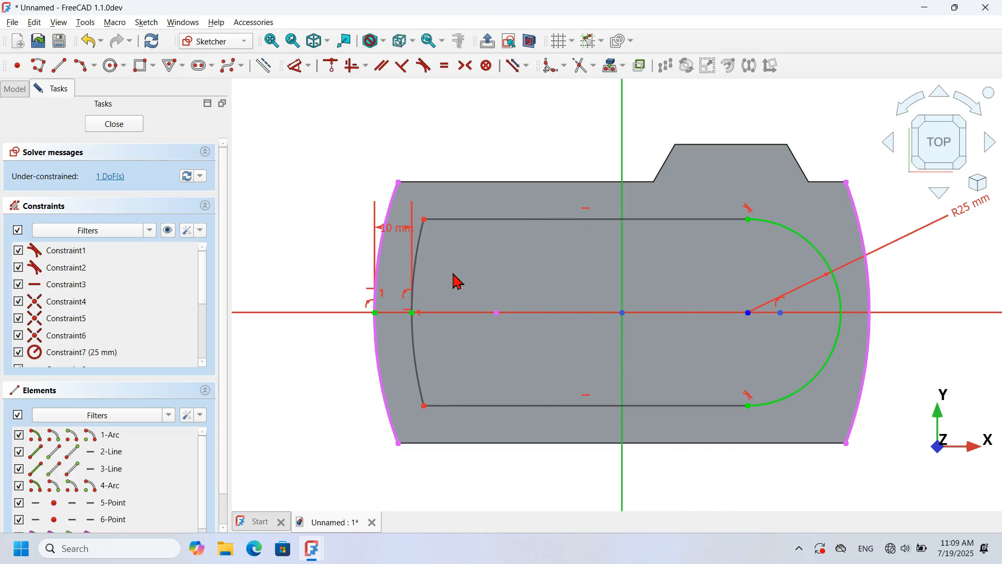
drag(454, 377, 340, 349)
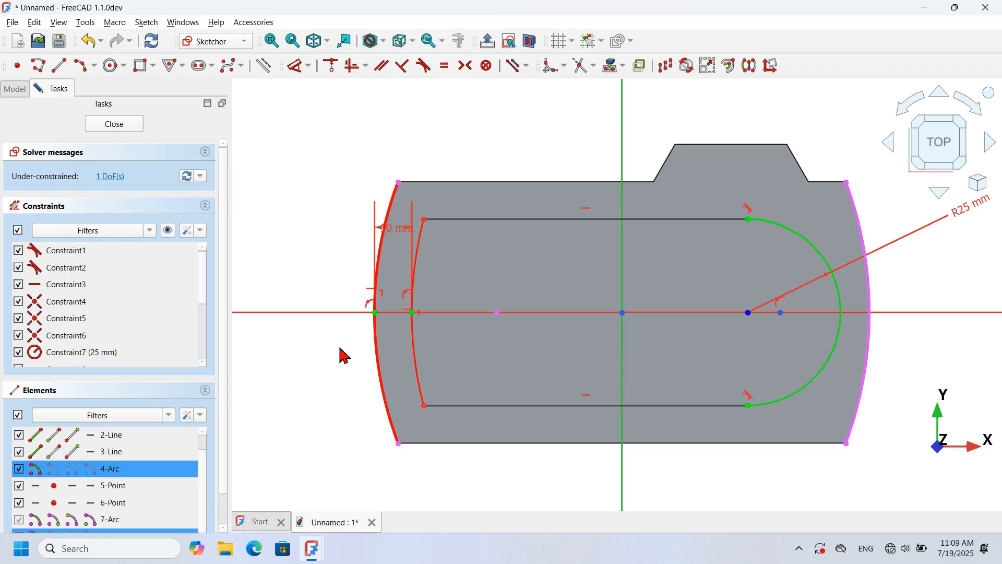
click(444, 65)
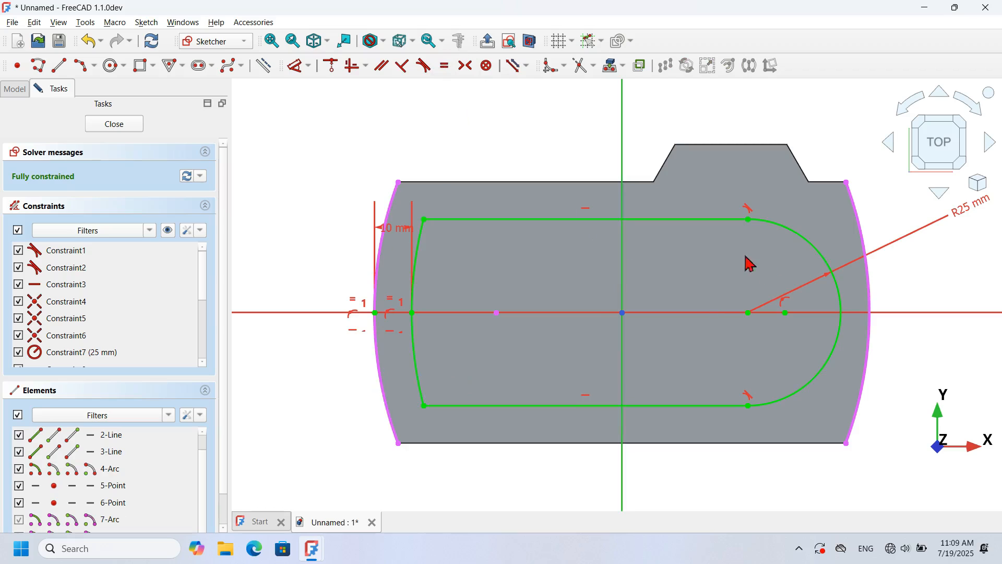
click(130, 126)
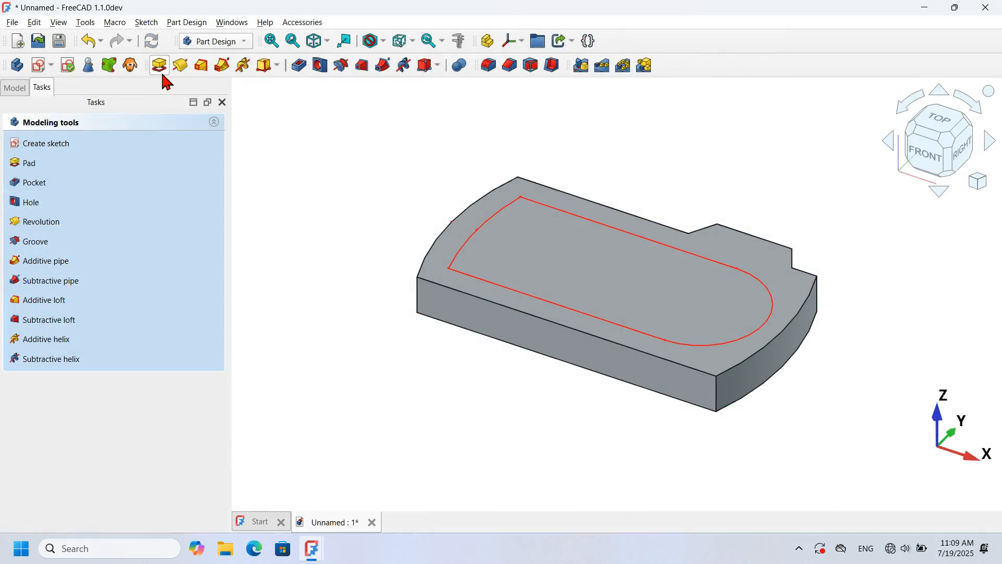
- Pad the rounded profile sketch by 5 mm with a taper angle of -5°
click(158, 68)
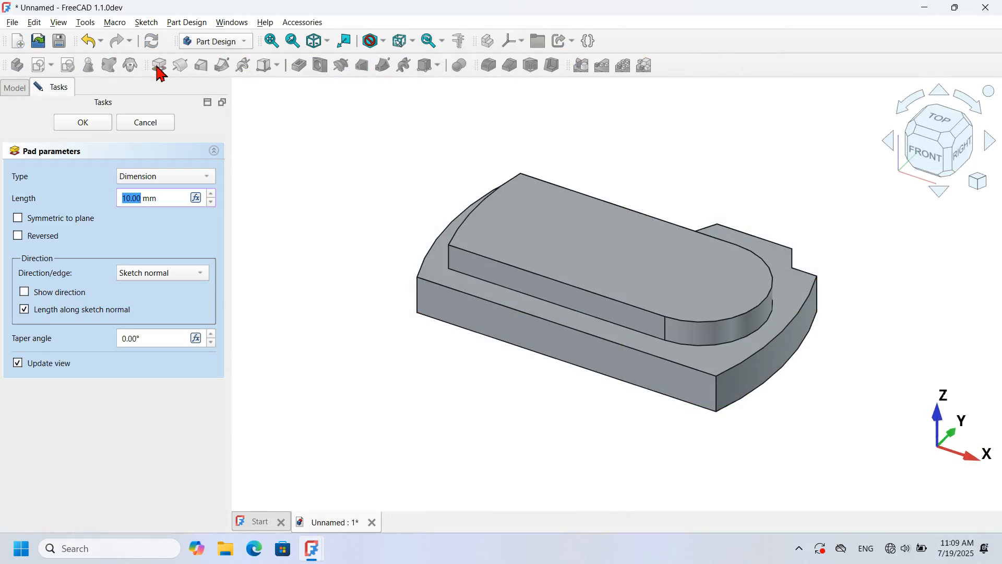
click(939, 127)
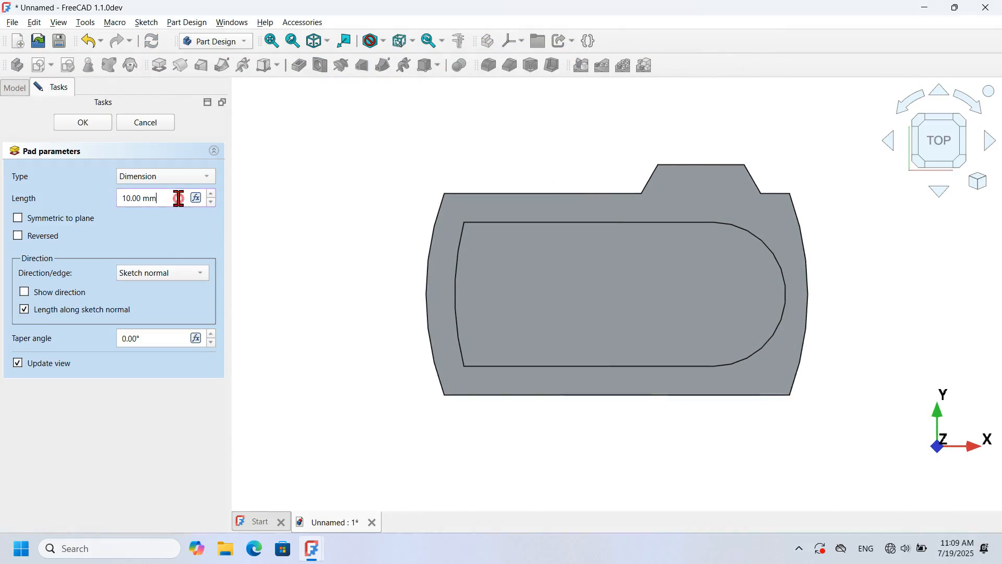
drag(178, 198, 68, 200)
text(5)
click(161, 339)
drag(159, 338, 45, 336)
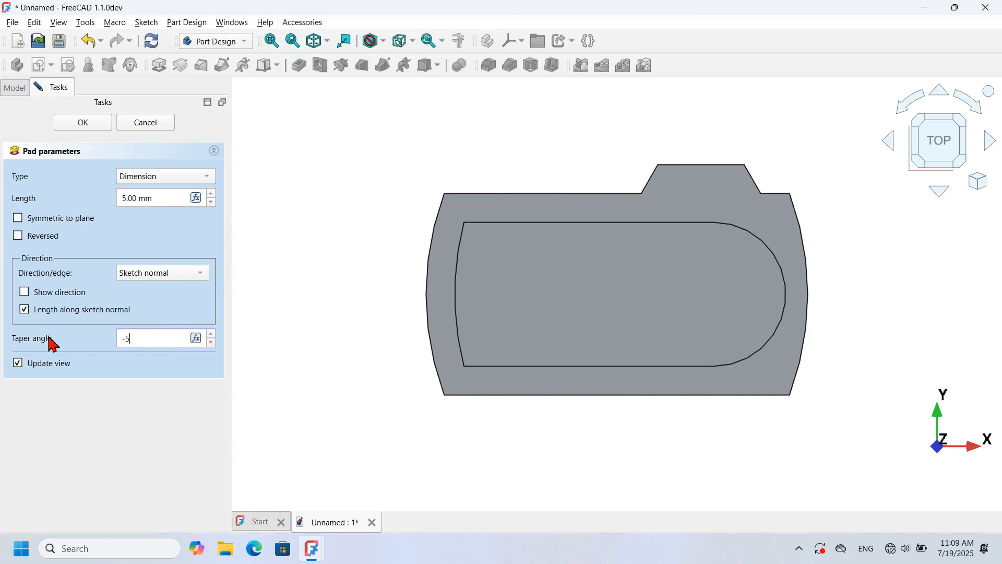
click(319, 214)
middle_drag(382, 351, 537, 340)
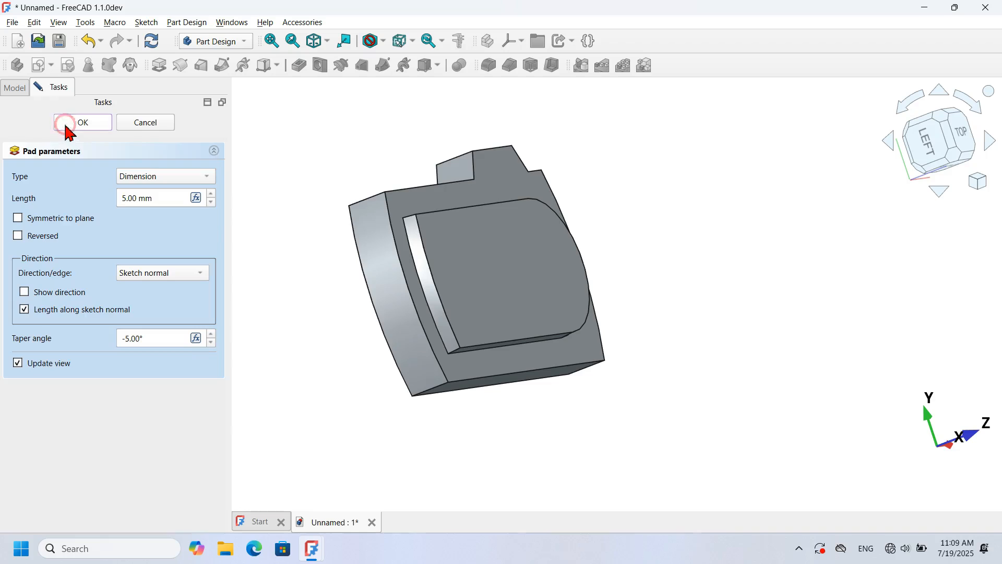
click(68, 125)
key(0)
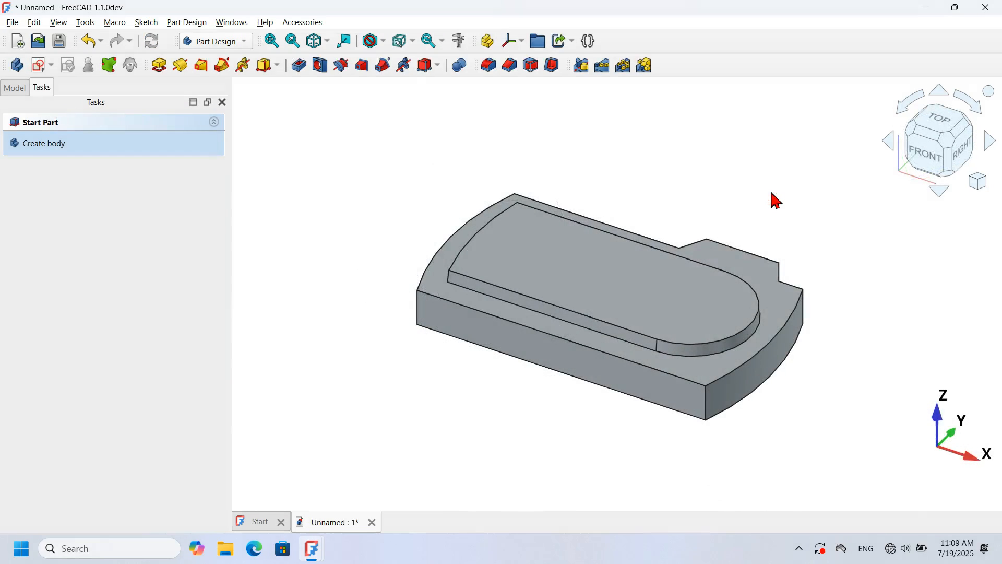
- Start a sketch on the raised pad's top face and project the pad's rounded right end arc as external geometry
click(646, 299)
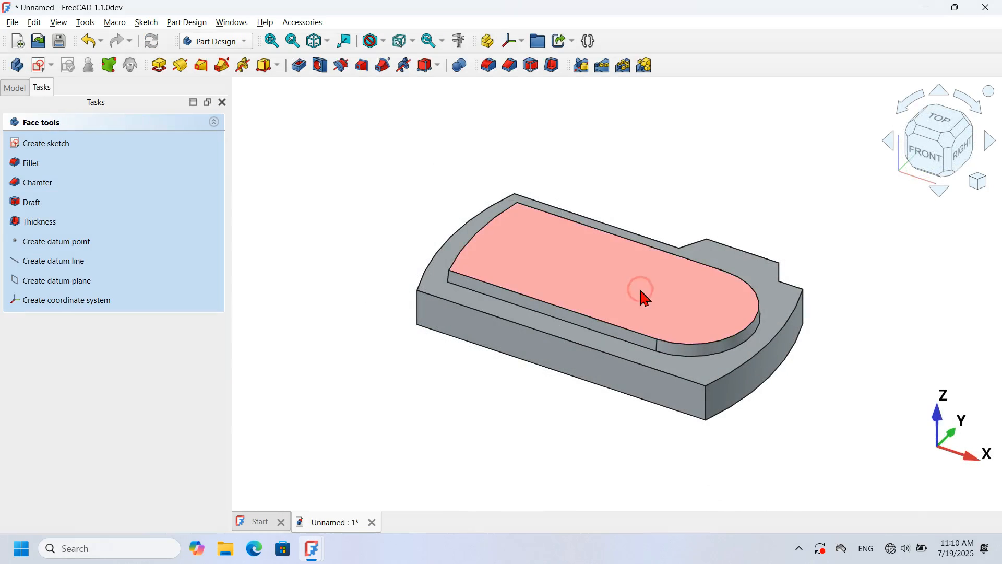
click(41, 66)
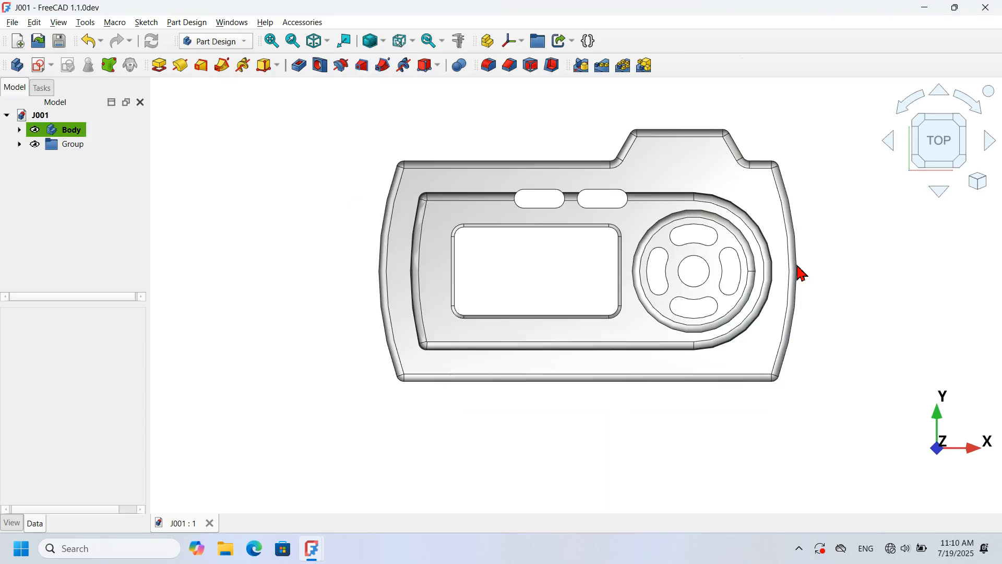
scroll(702, 267, up, 3)
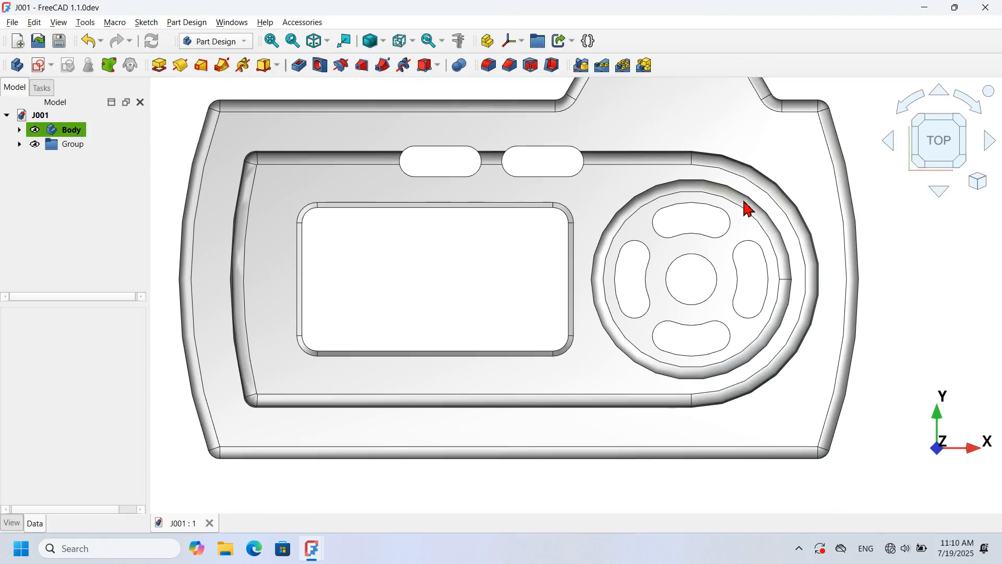
middle_drag(614, 416, 626, 320)
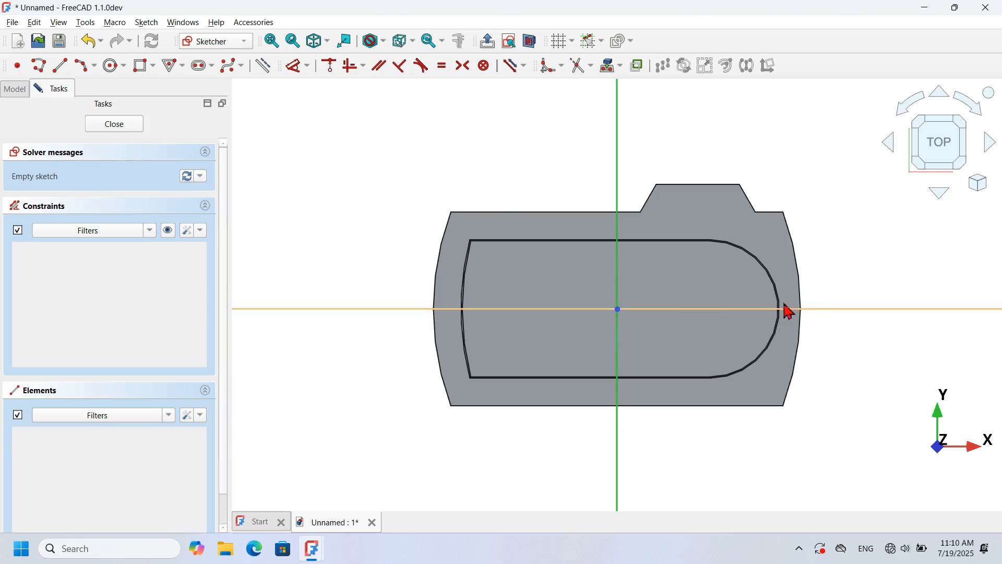
scroll(841, 294, up, 3)
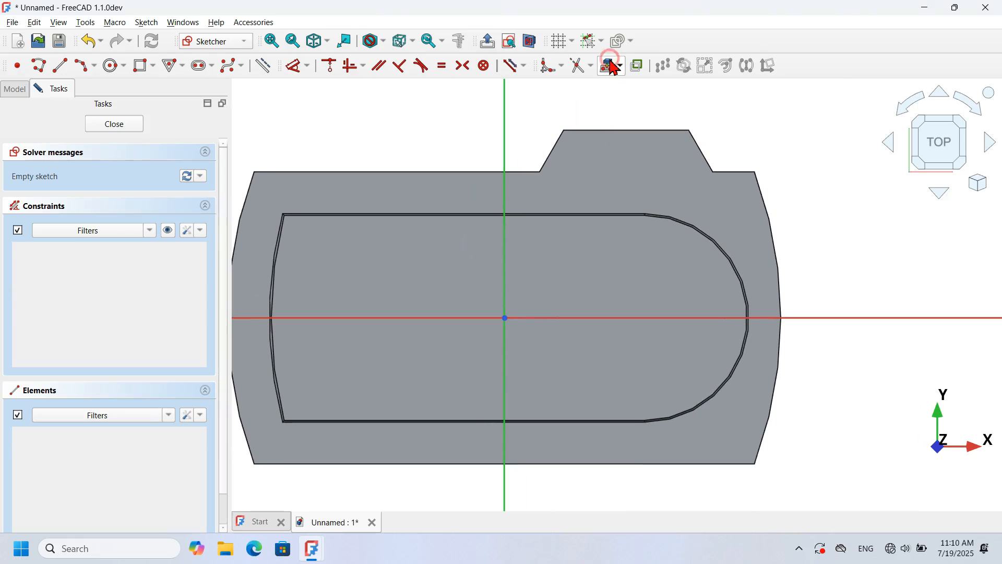
click(266, 66)
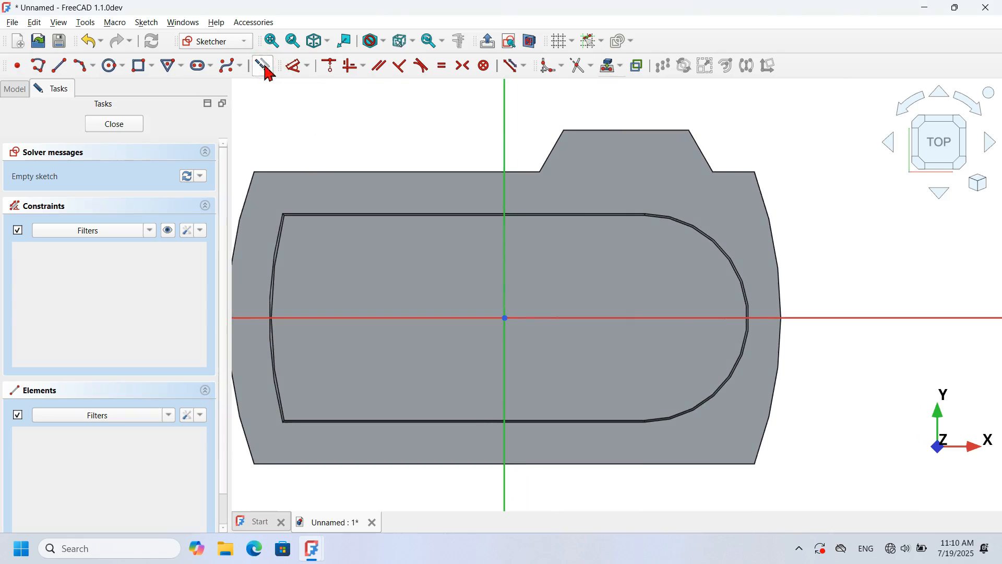
scroll(722, 238, up, 3)
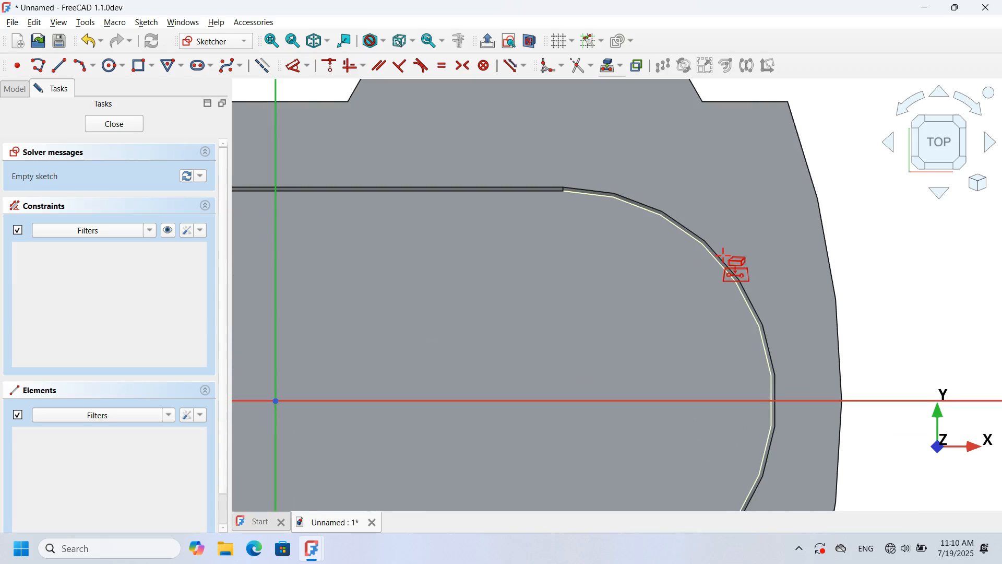
click(724, 253)
scroll(724, 251, down, 3)
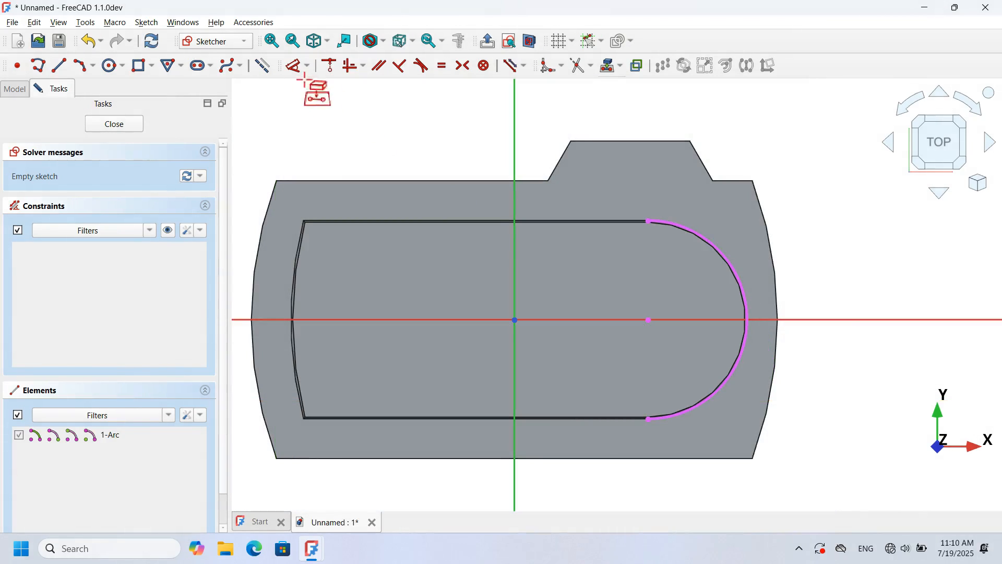
- Draw a 39.12 mm diameter circle centred on the projected arc's centre and close the sketch
click(112, 68)
click(647, 319)
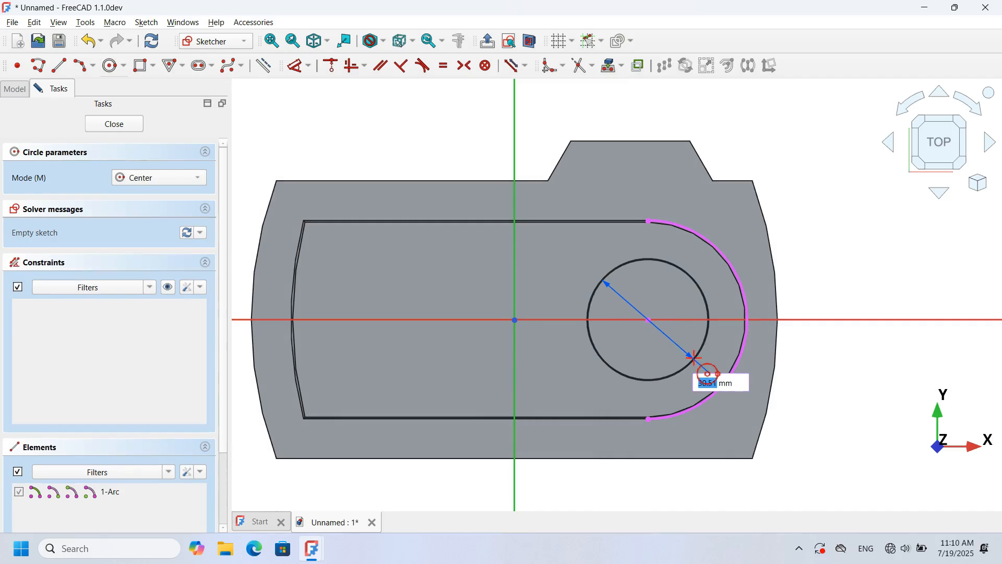
text(39)
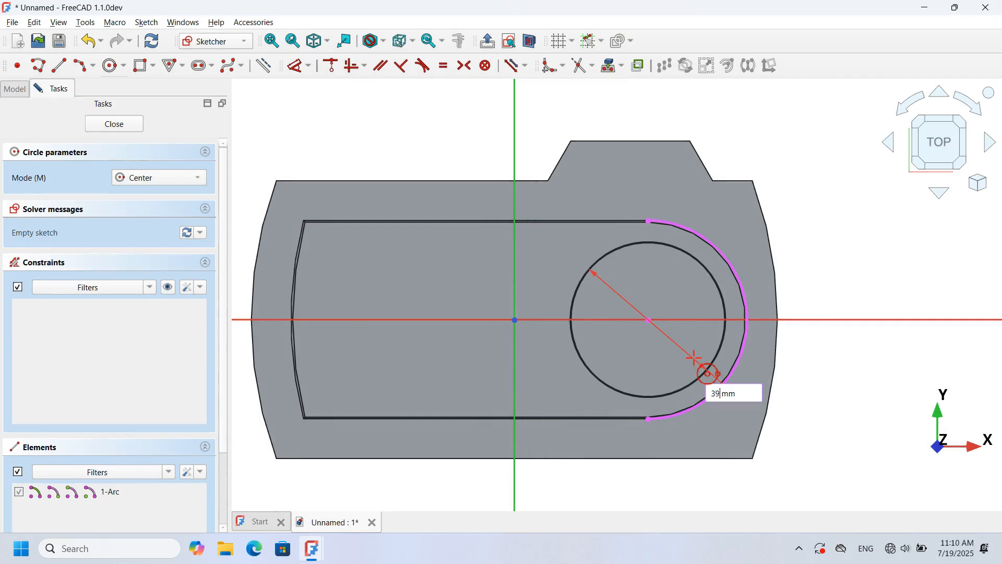
text(.12)
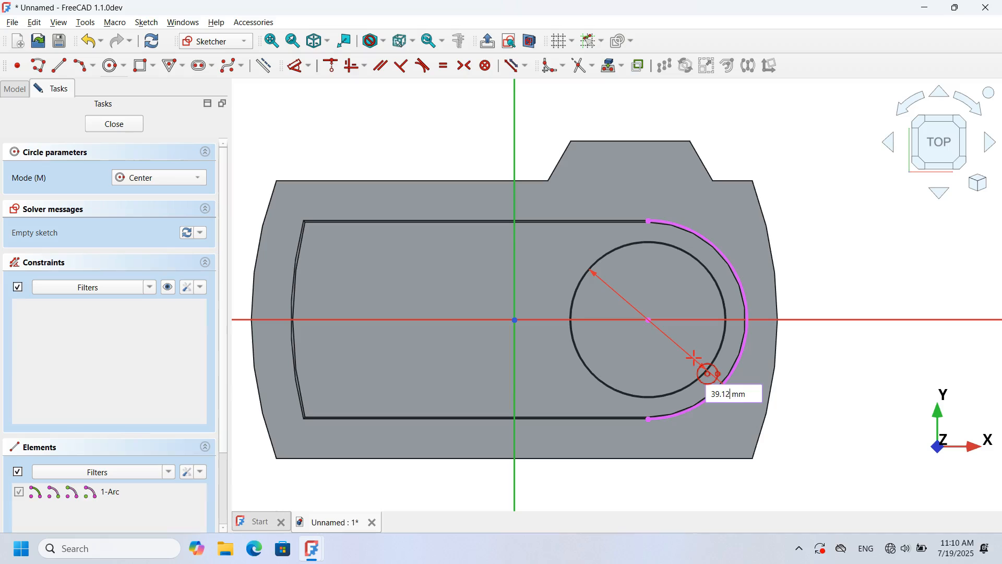
key(Return)
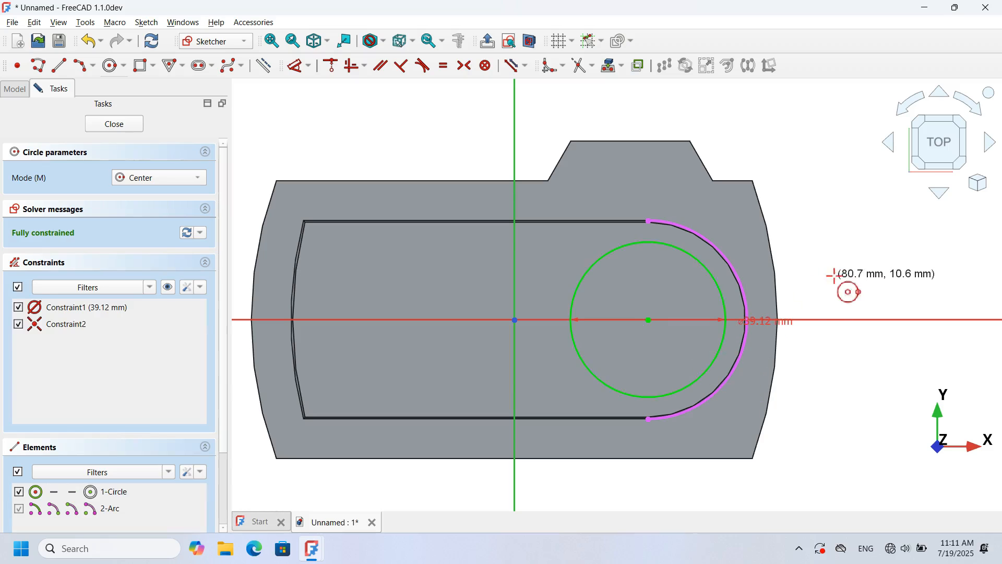
key(Escape)
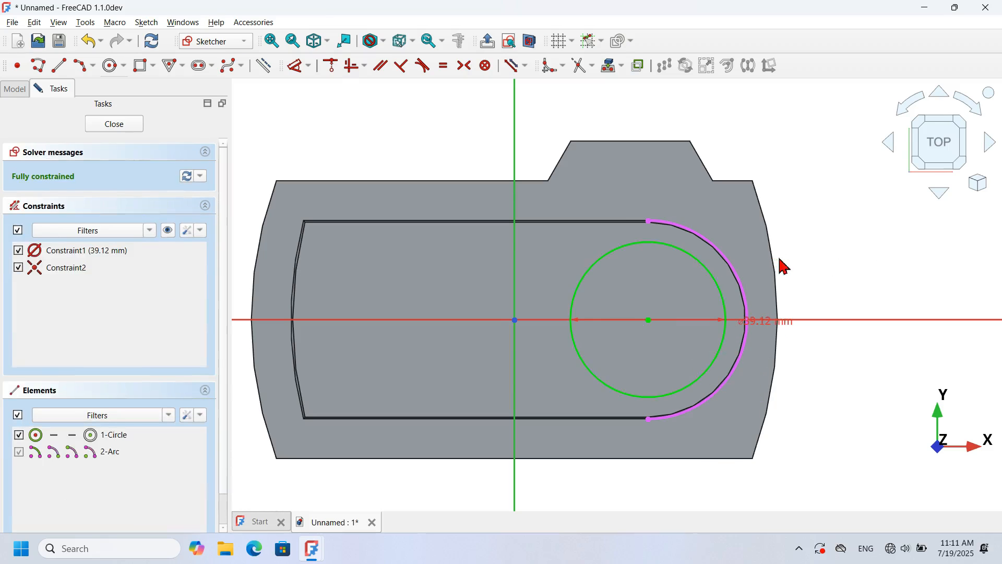
key(Escape)
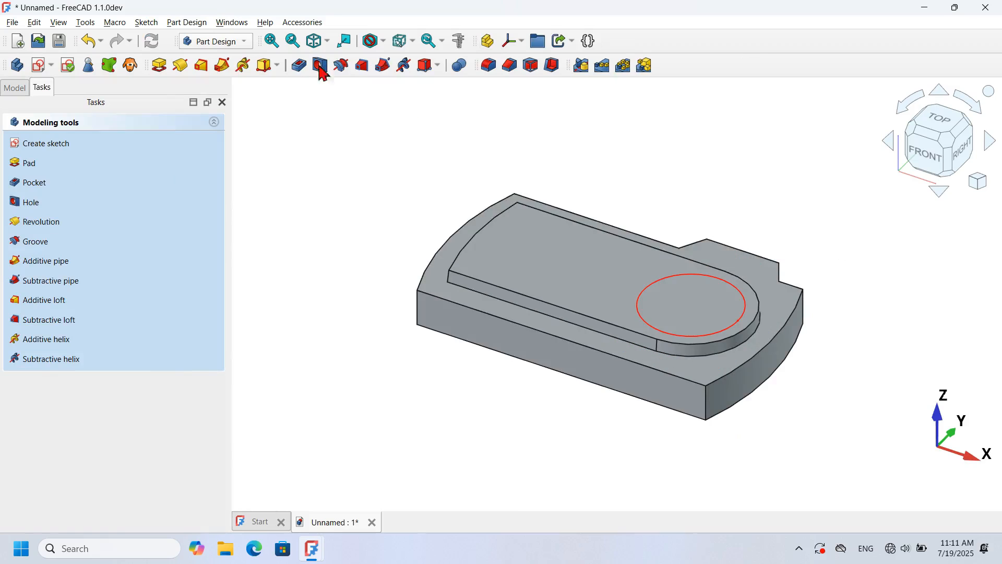
- Pad the circle sketch into a raised disc on the rounded end of the top face
click(159, 67)
key(Return)
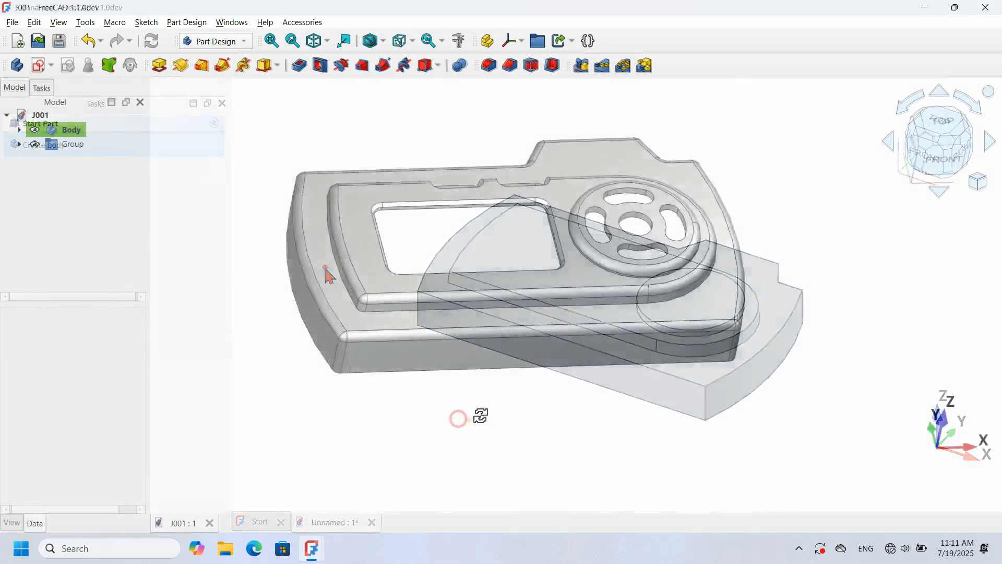
middle_drag(480, 416, 415, 409)
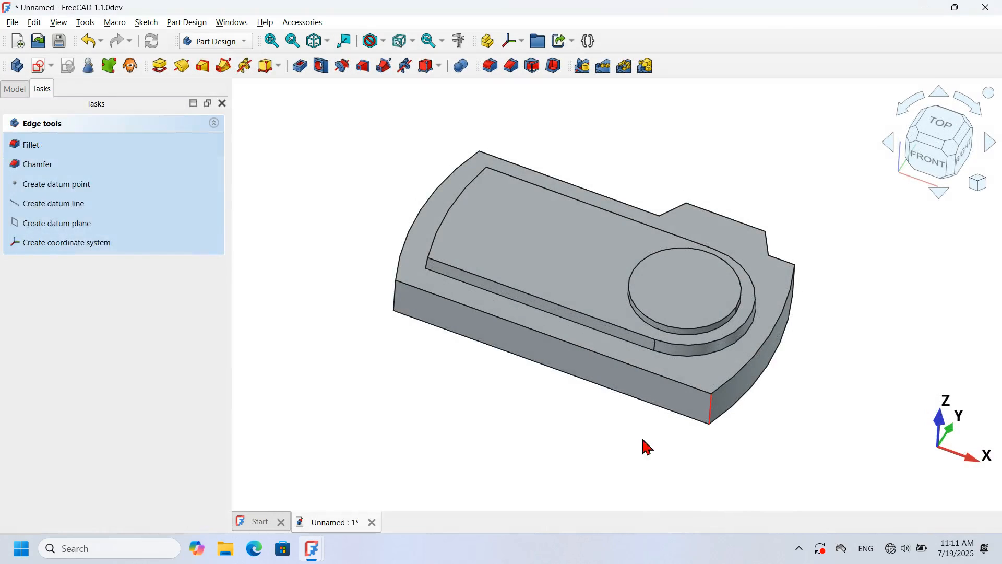
click(644, 445)
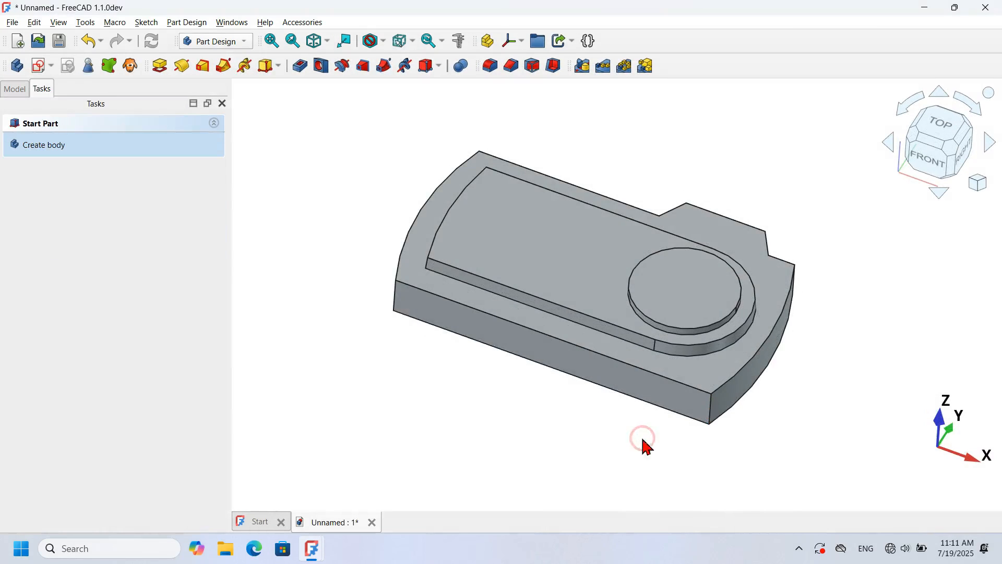
- Start a fillet on the base's front right vertical corner edge with a radius of 2.35 mm
click(712, 418)
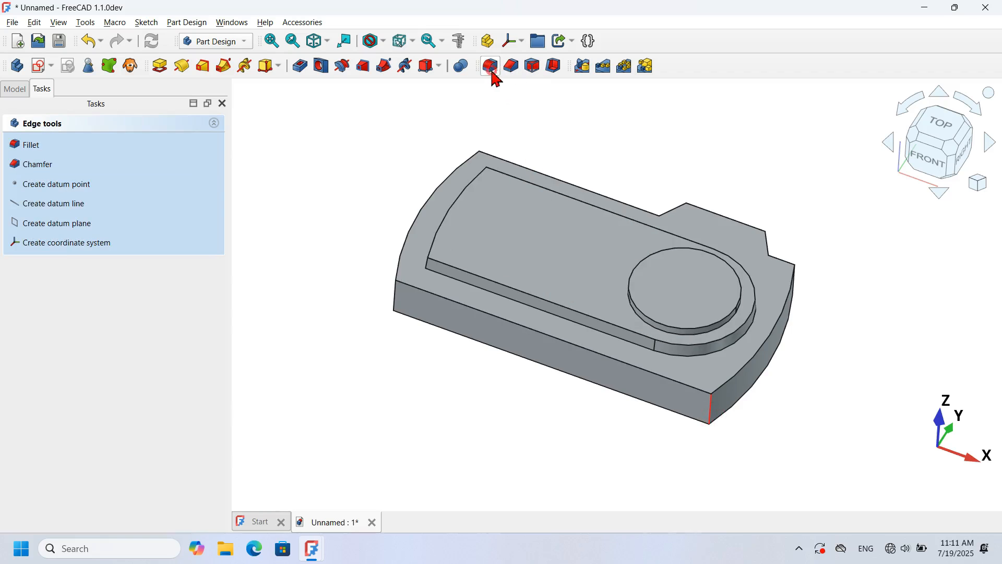
click(491, 67)
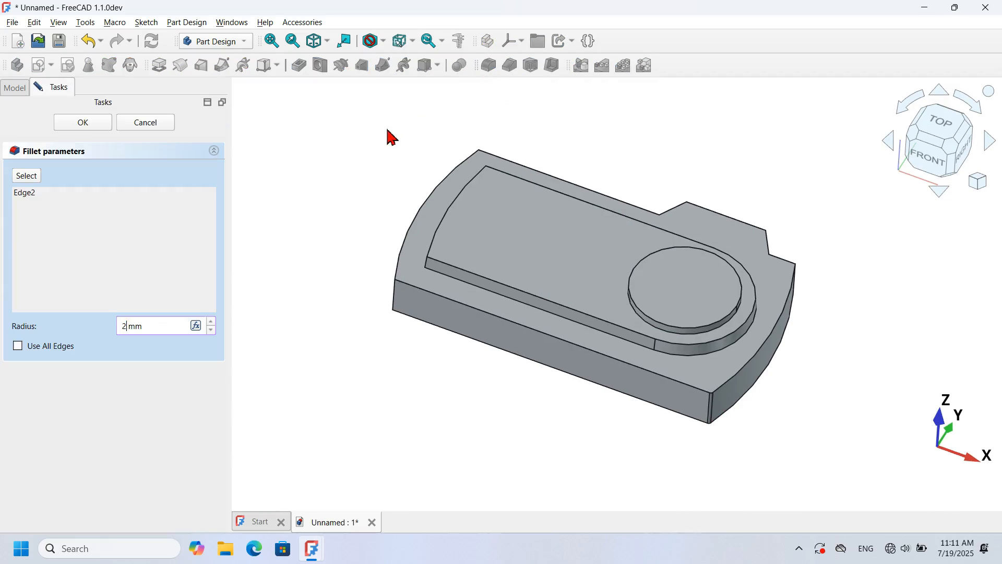
click(339, 148)
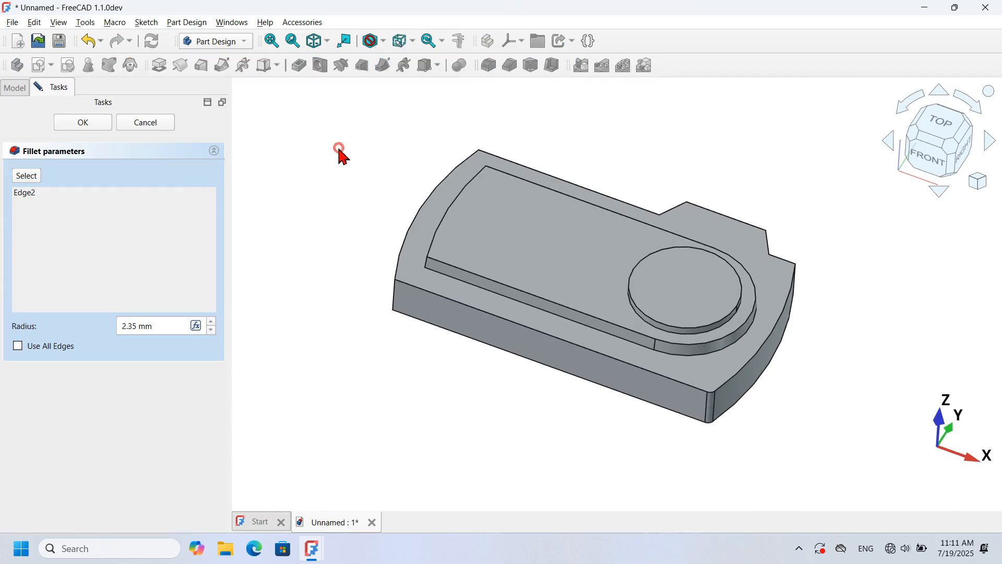
- Enable picking further edges for the fillet and set the display style to Wireframe
click(26, 177)
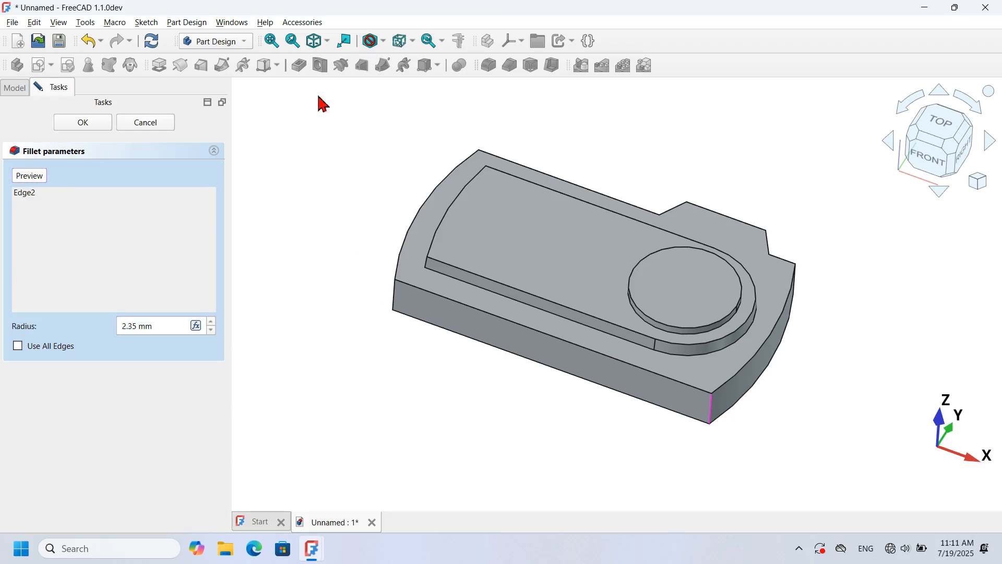
click(386, 43)
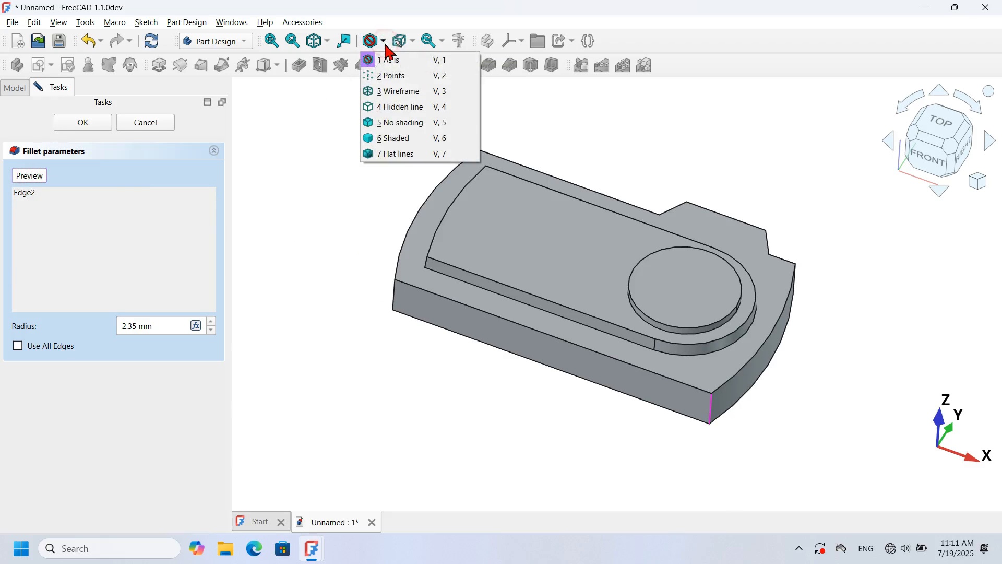
click(412, 95)
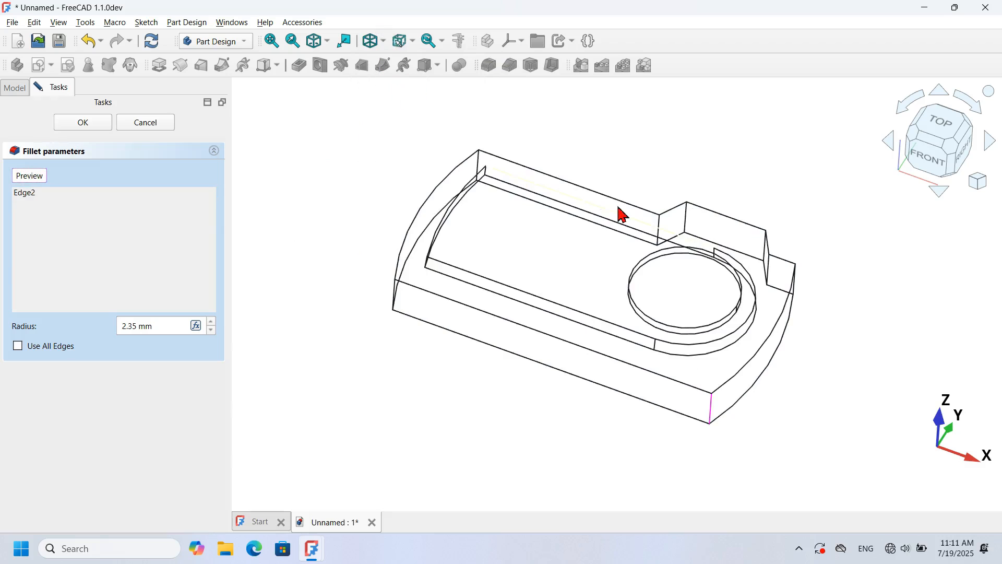
scroll(621, 213, up, 3)
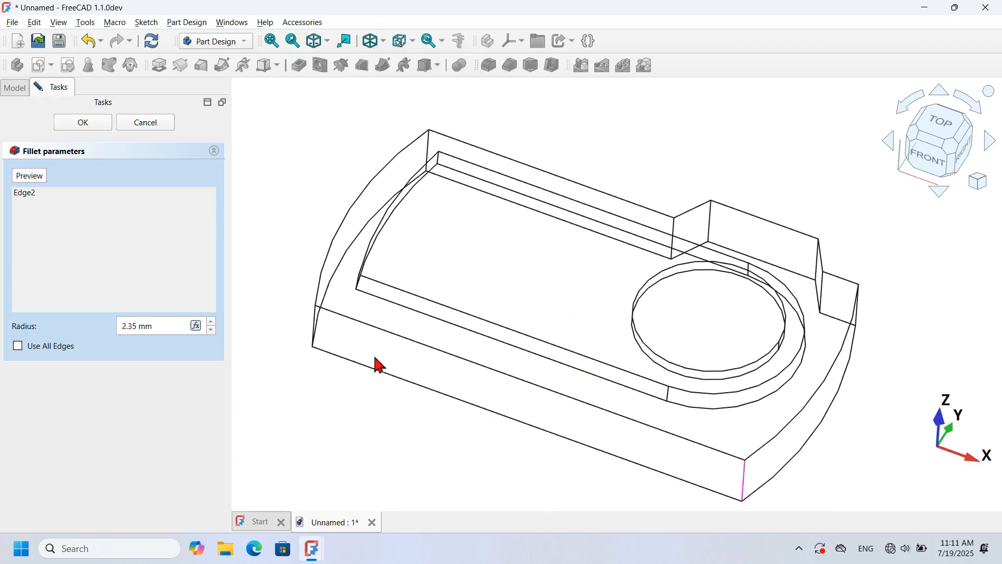
middle_drag(571, 375, 329, 313)
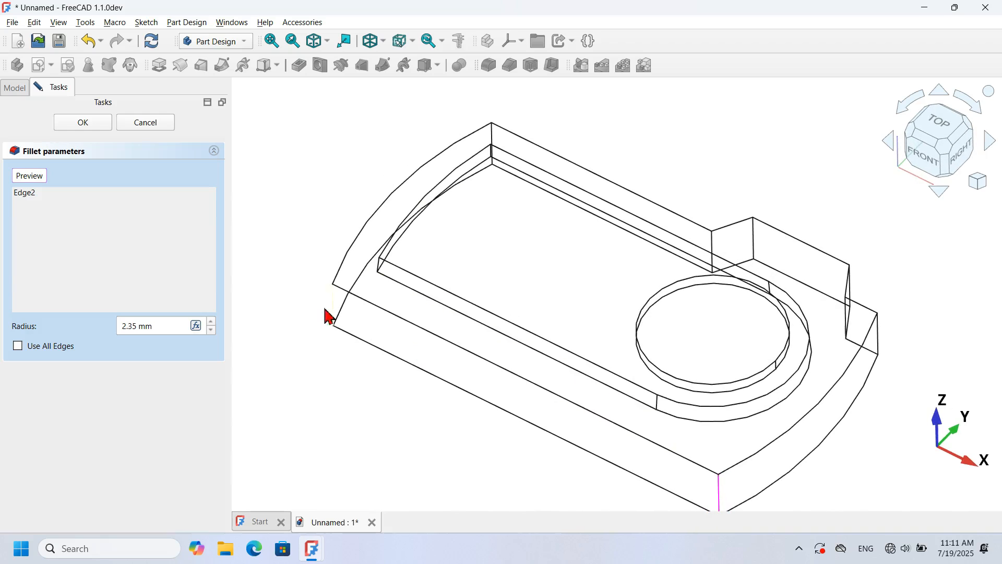
- Add the base's seven remaining vertical corner edges, including those of the trapezoid bump, to the fillet
click(335, 304)
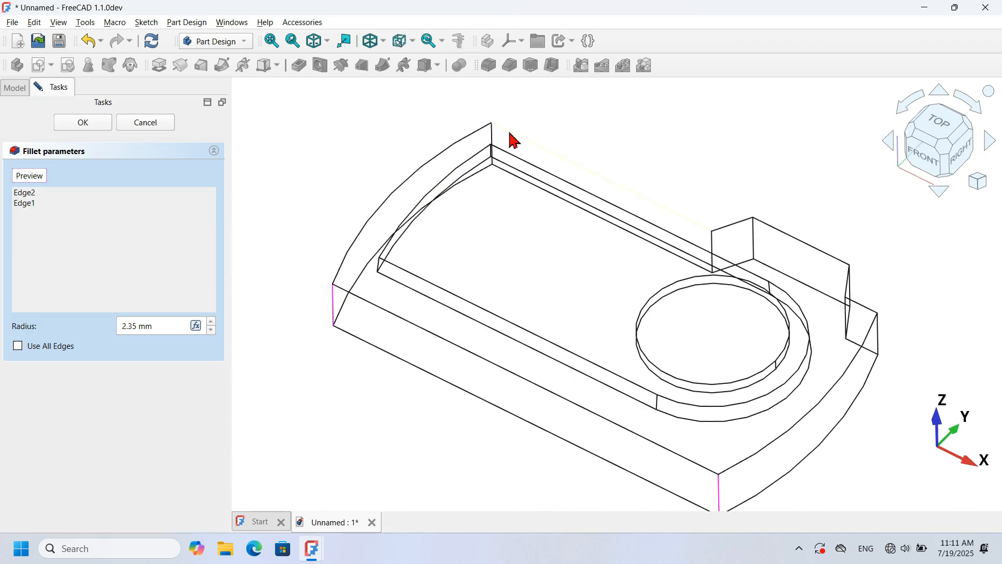
click(493, 135)
click(753, 241)
click(713, 245)
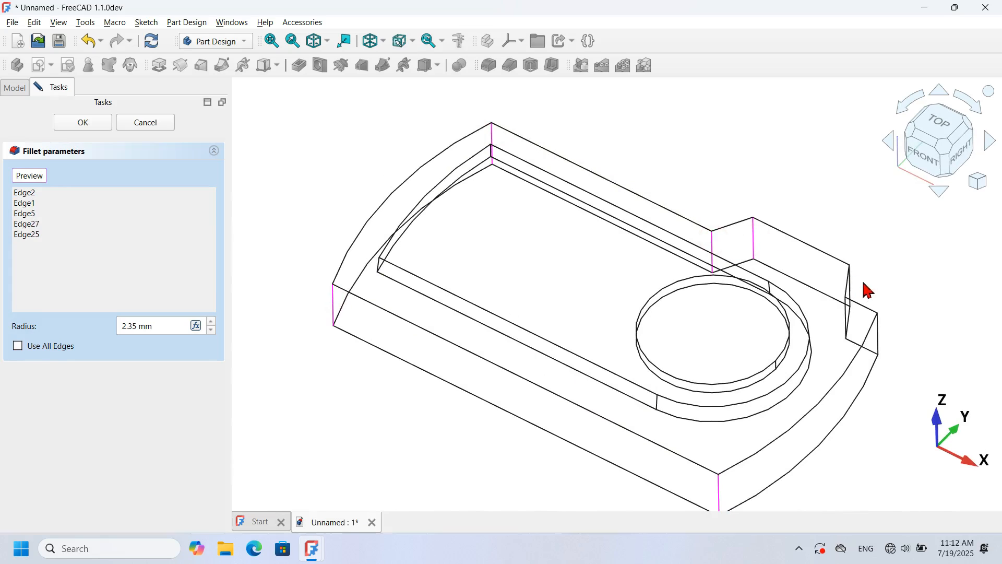
click(881, 345)
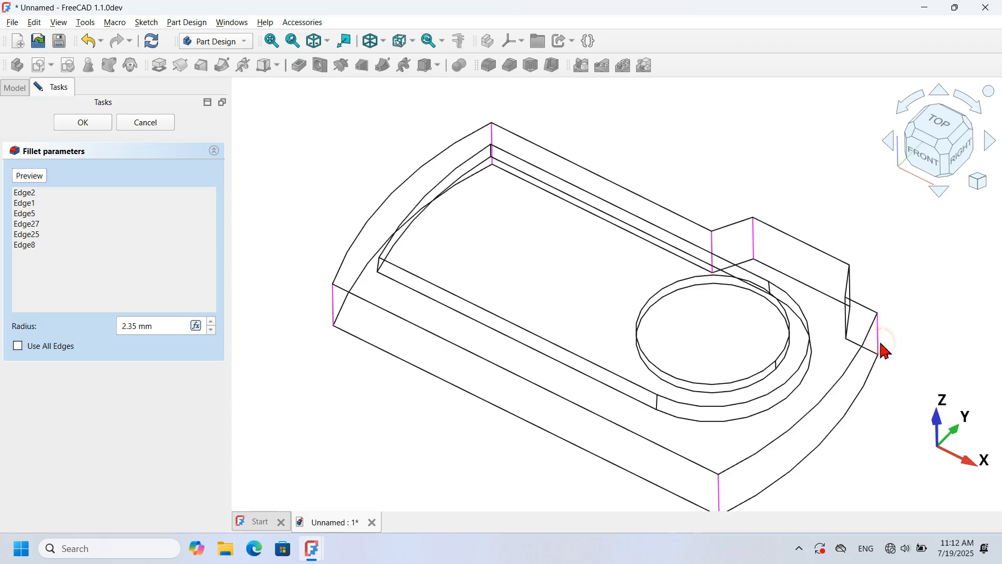
click(847, 321)
click(849, 288)
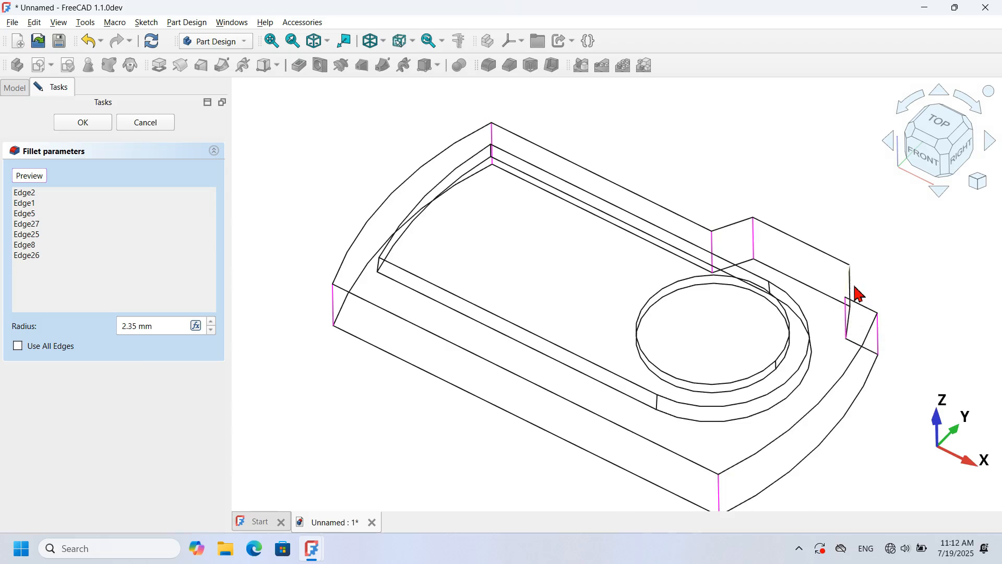
scroll(835, 292, up, 5)
scroll(835, 295, down, 7)
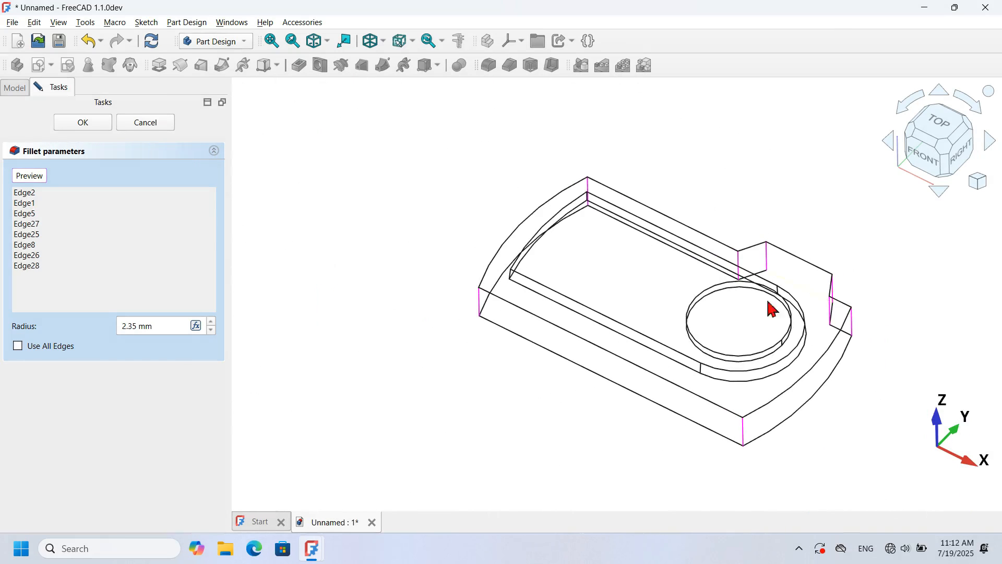
- Add the raised pad's two left corner edges to the selection and apply the fillet
scroll(570, 325, up, 4)
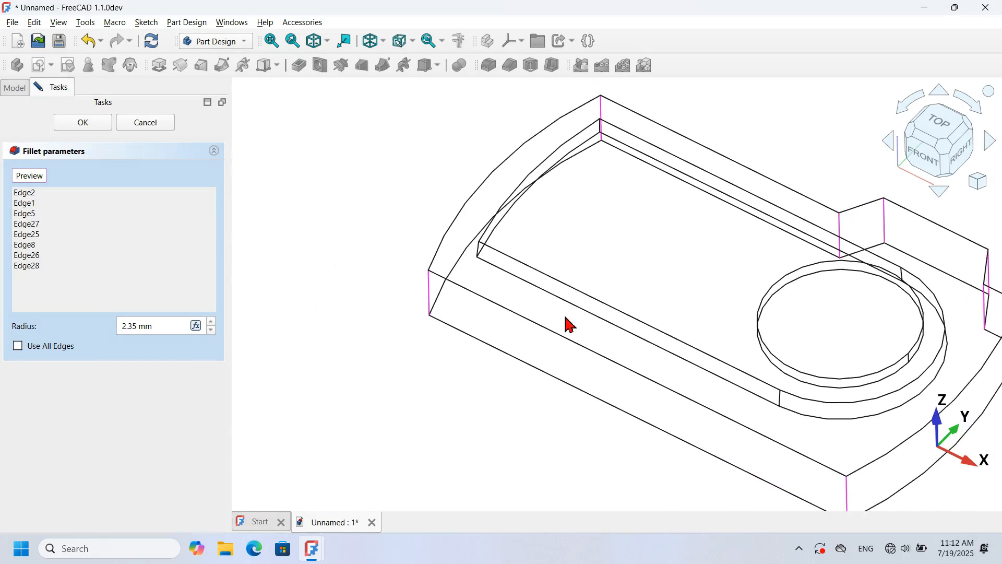
scroll(482, 260, up, 3)
scroll(482, 259, down, 2)
click(477, 254)
scroll(477, 254, down, 5)
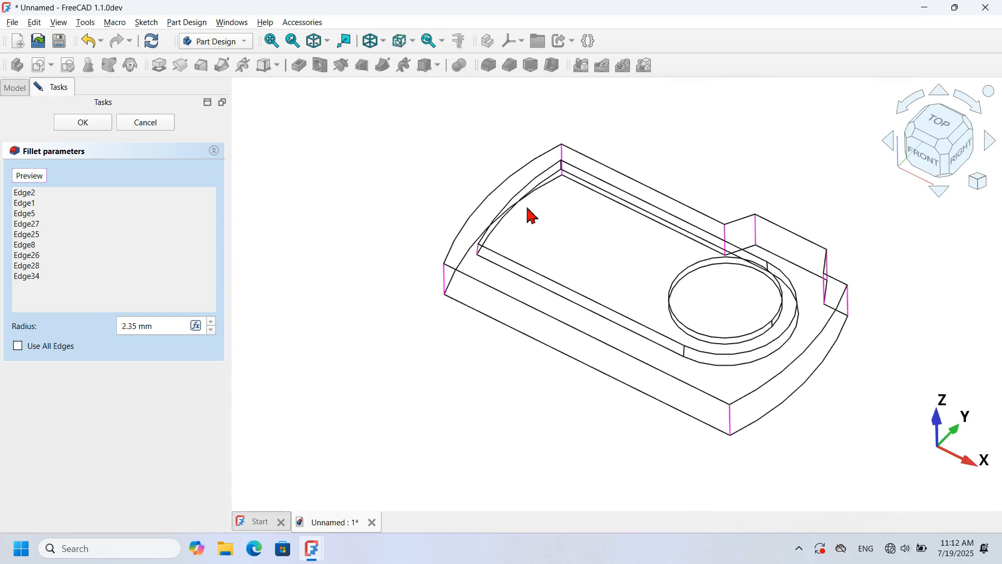
scroll(531, 215, up, 3)
scroll(584, 127, up, 3)
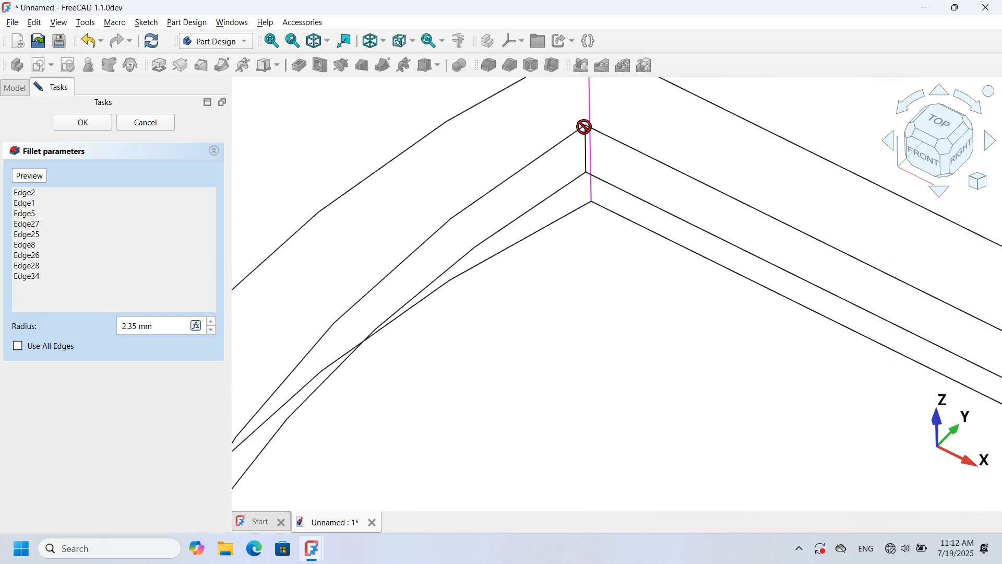
click(587, 152)
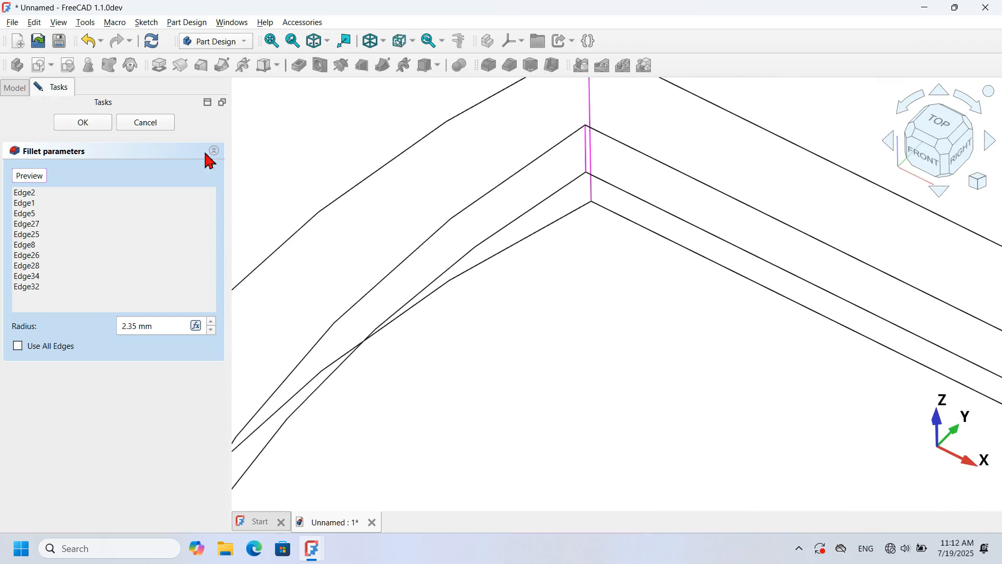
click(95, 124)
- Set the display style to Flat lines and return to an overall isometric view of the part
click(387, 44)
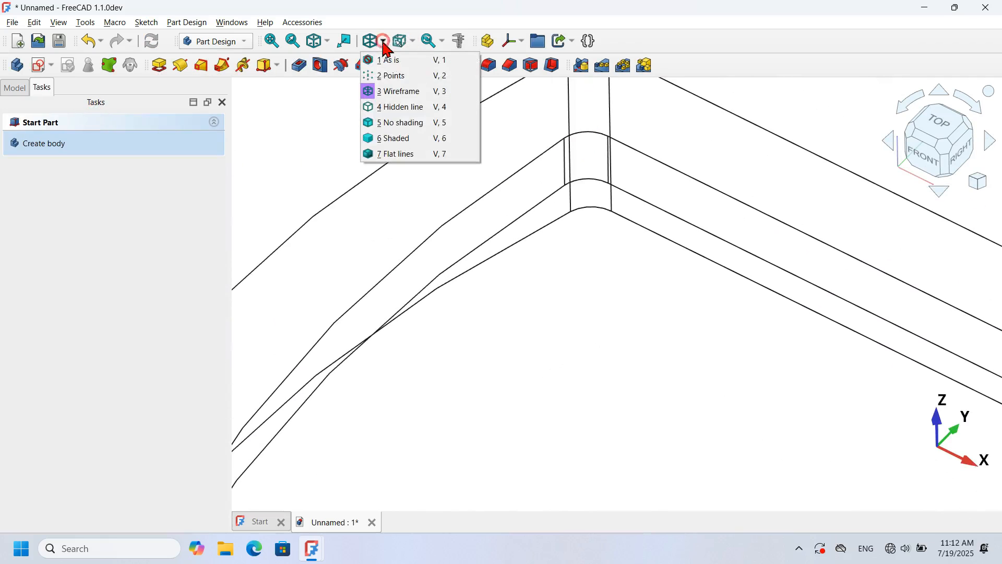
click(412, 151)
scroll(560, 365, down, 3)
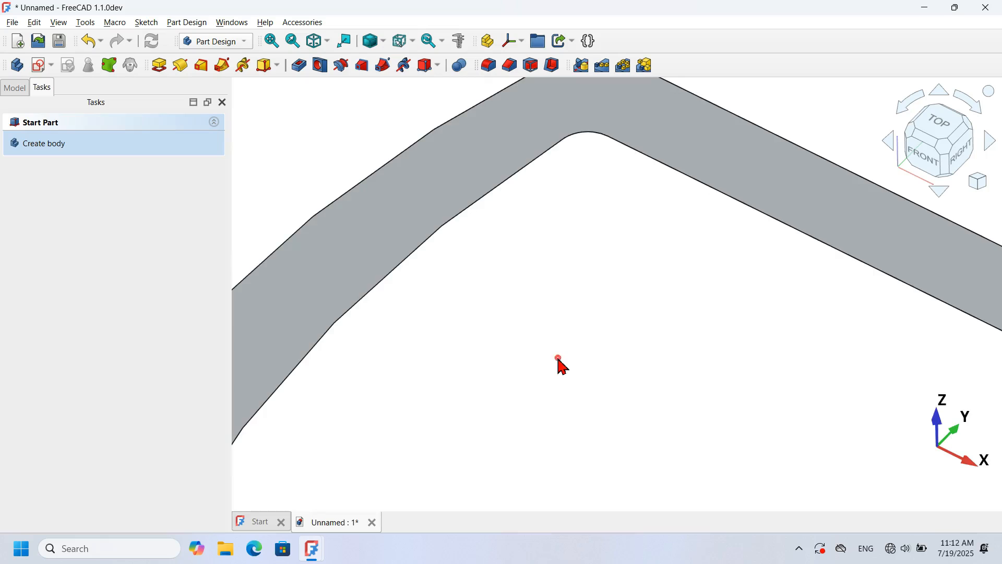
click(560, 366)
scroll(563, 367, down, 3)
click(491, 397)
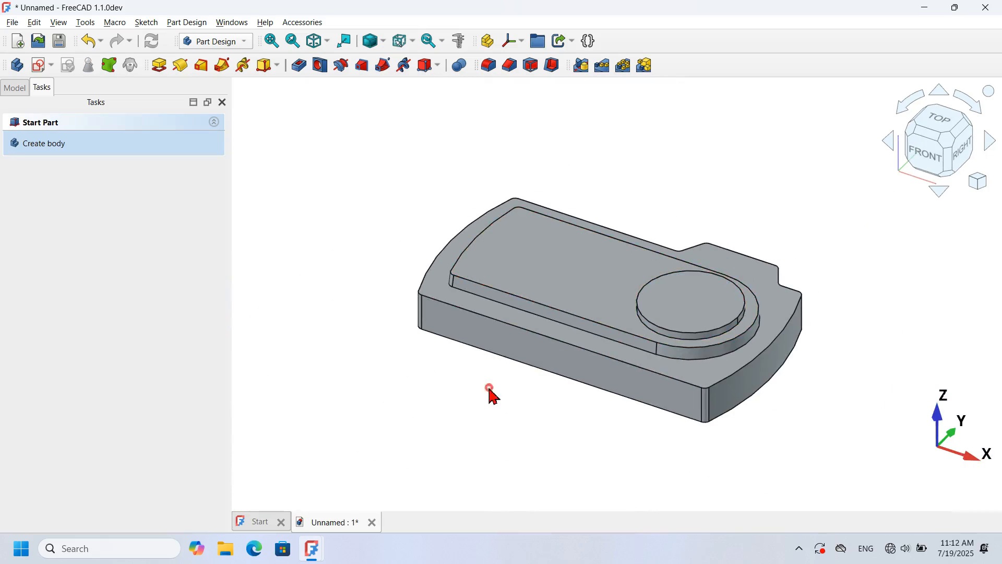
- Fillet the top outer edges of the base, the raised pad and the circular disc with a 2.35 mm radius
scroll(489, 394, up, 1)
click(744, 380)
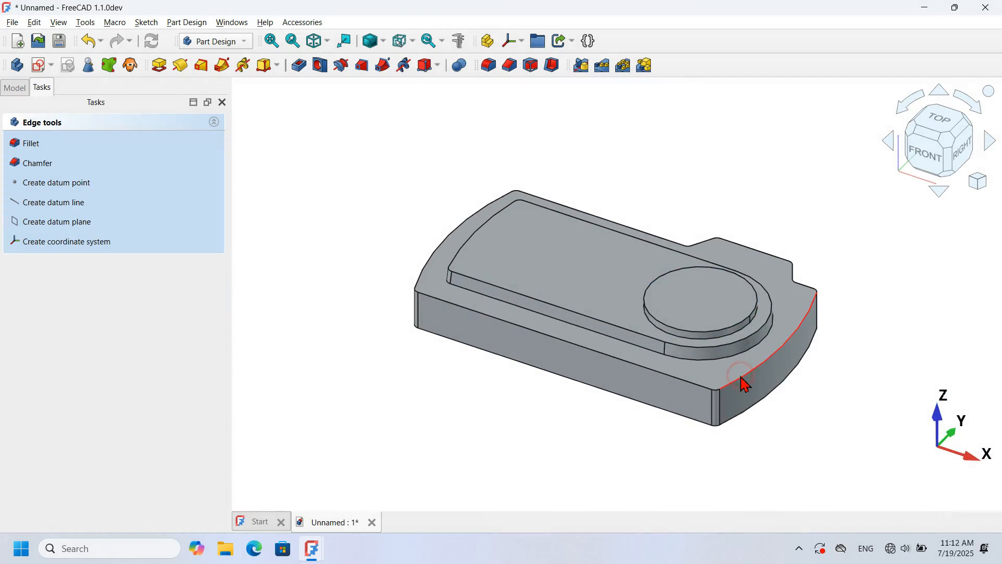
click(760, 302)
click(702, 347)
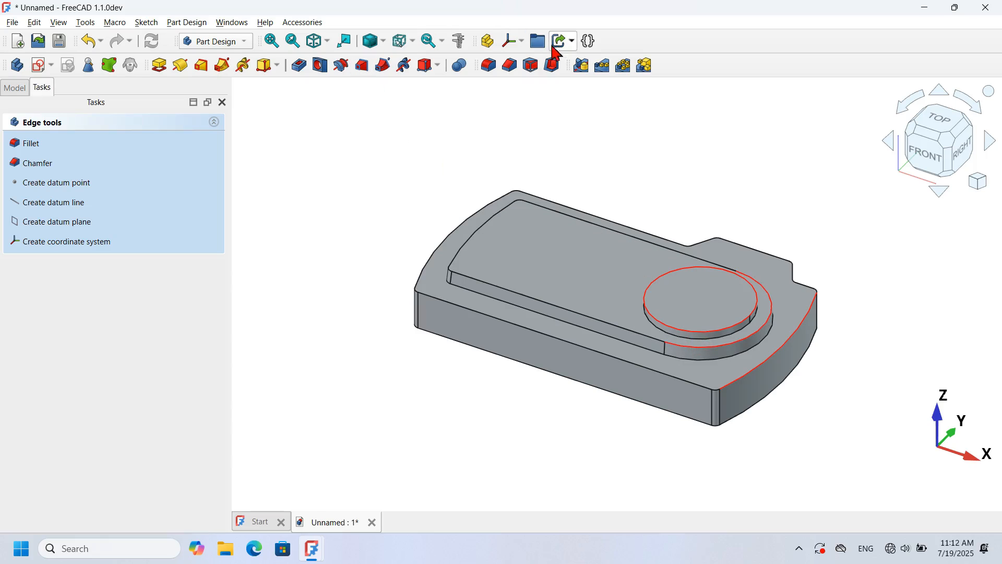
click(488, 65)
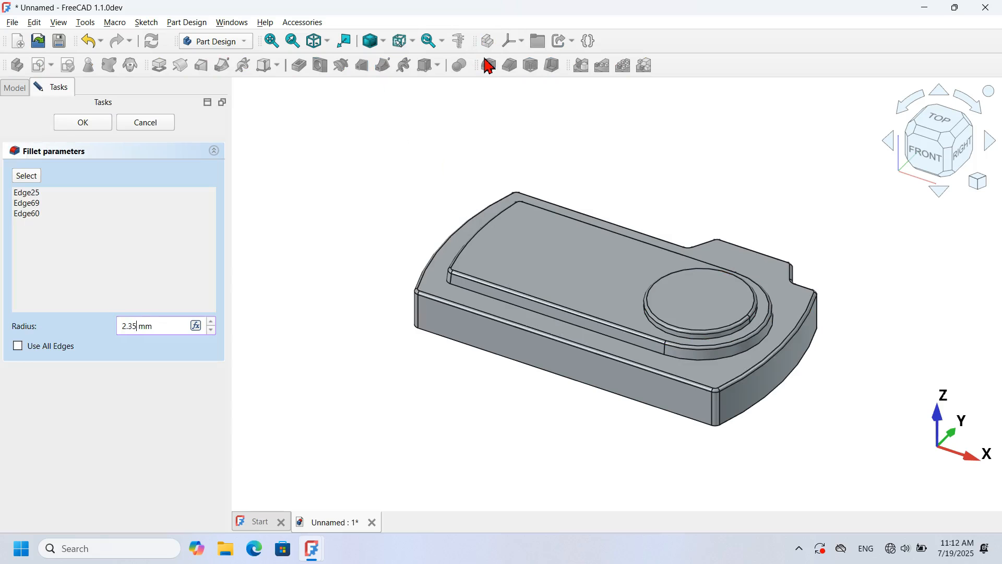
key(Return)
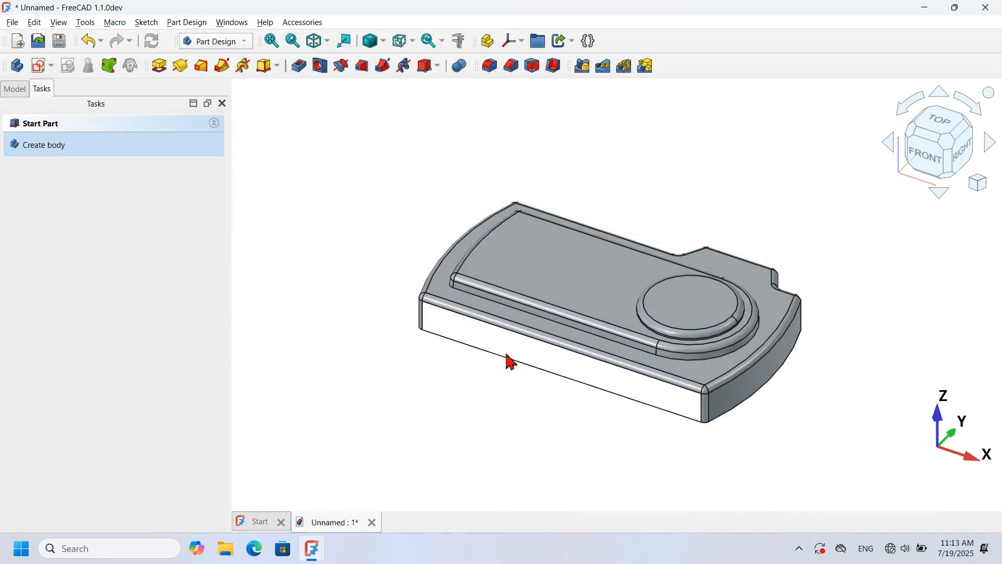
- Hollow the part with a 2.15 mm inward Thickness, leaving the base's bottom face open
middle_drag(590, 375, 733, 327)
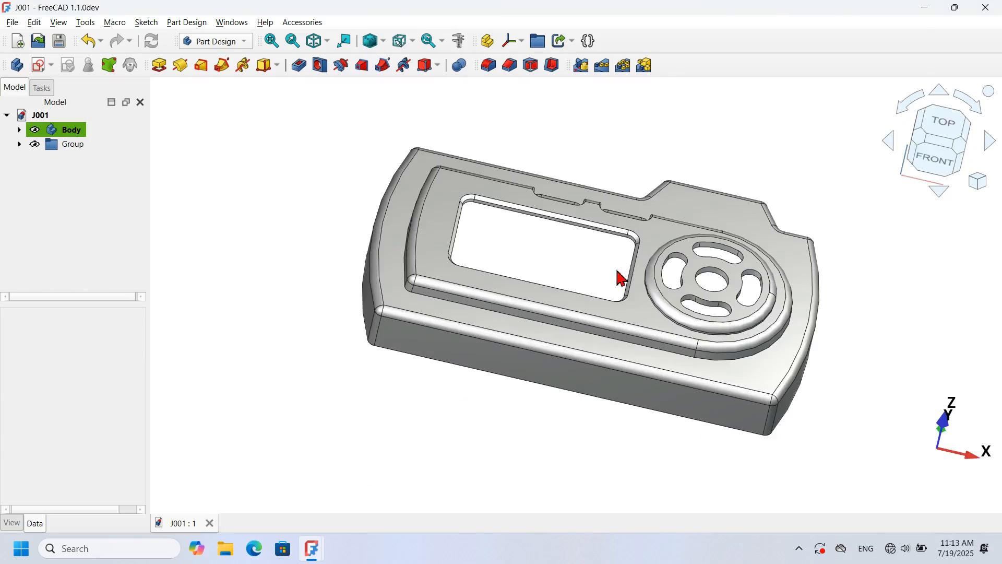
middle_drag(618, 272, 862, 170)
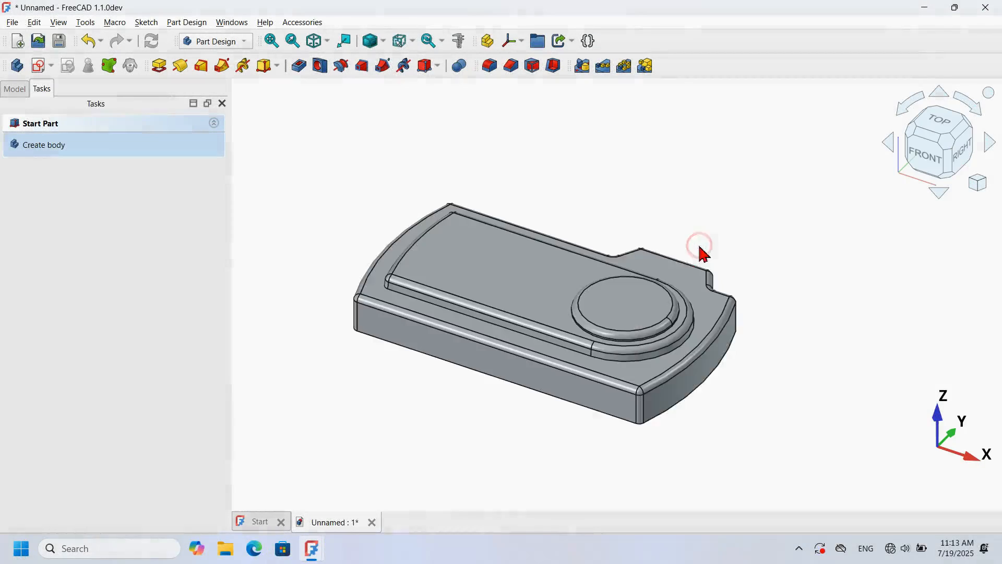
middle_drag(699, 246, 706, 253)
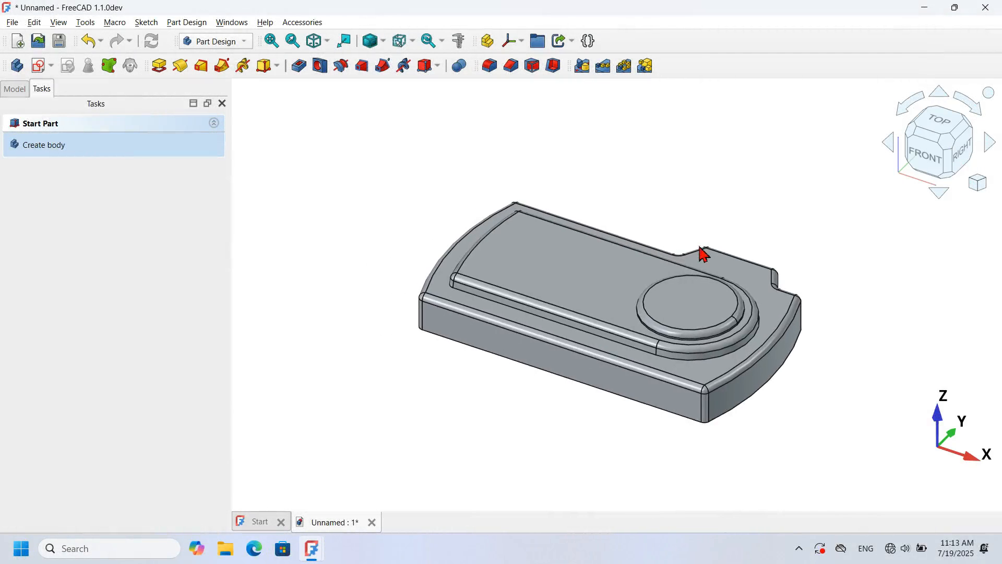
middle_drag(465, 434, 504, 460)
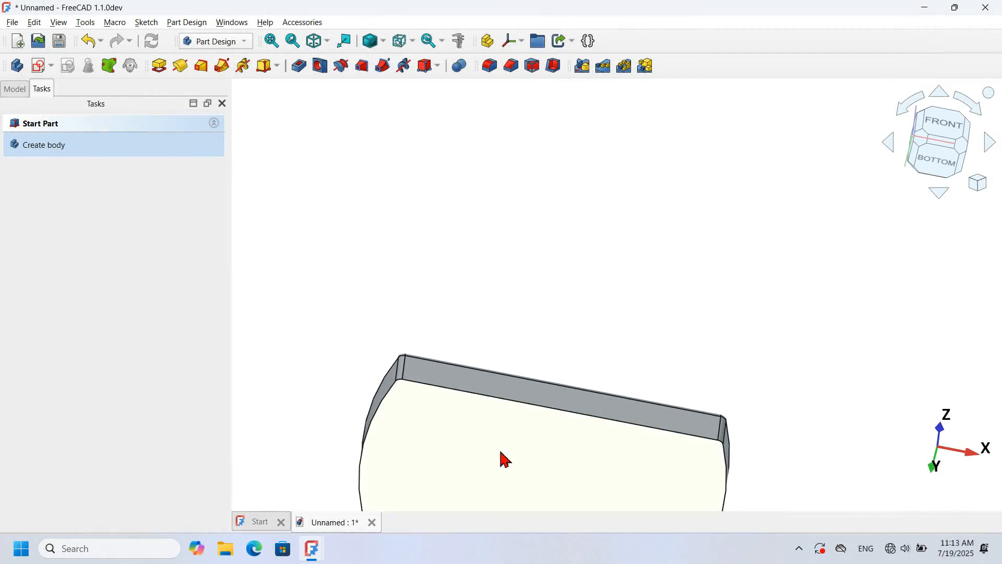
click(497, 480)
middle_drag(637, 273, 666, 130)
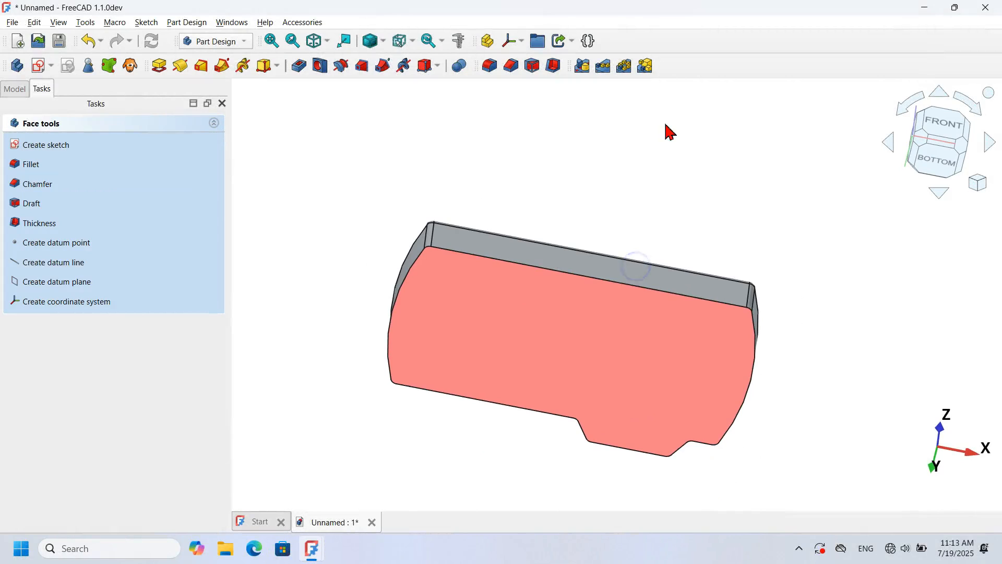
click(554, 69)
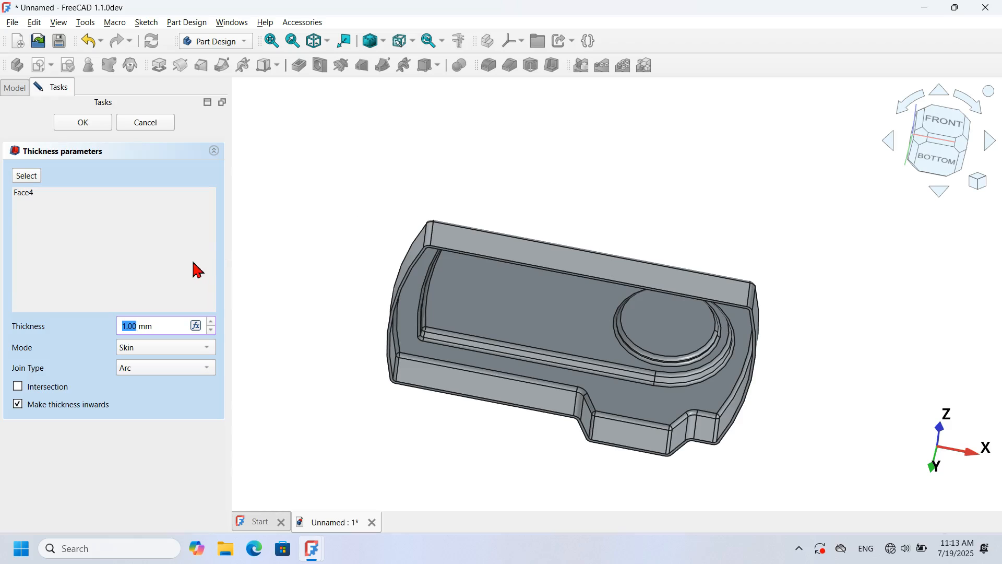
text(2.15)
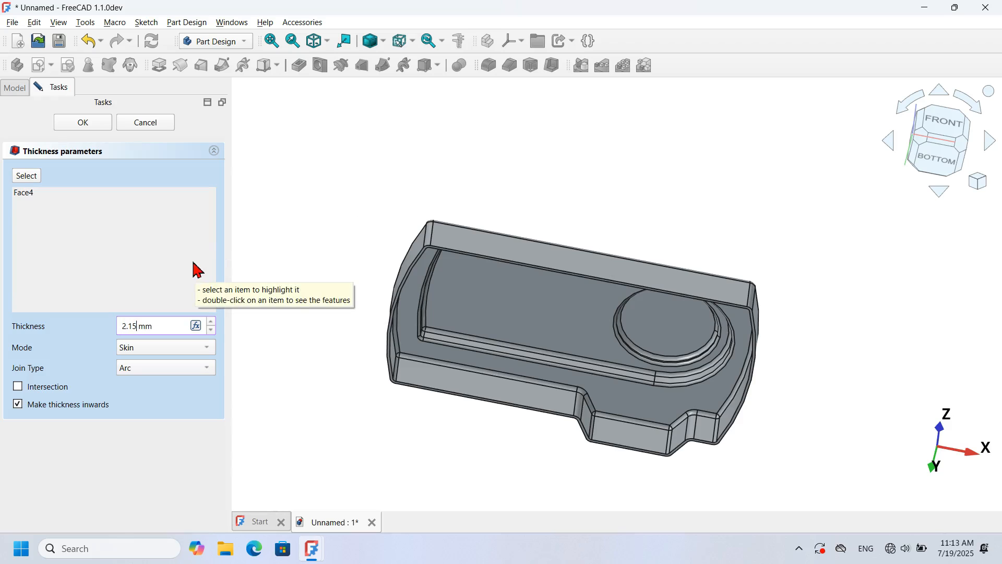
click(76, 122)
- Create a sketch on the circular disc's top face and project the raised pad's inner right arc as external construction geometry
key(Home)
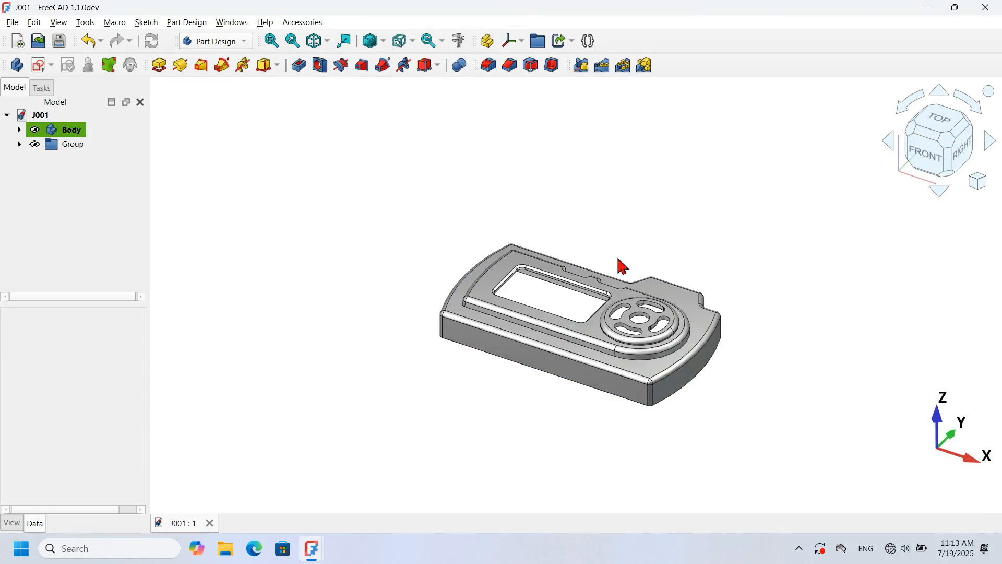
scroll(597, 288, up, 3)
middle_drag(692, 224, 649, 302)
key(0)
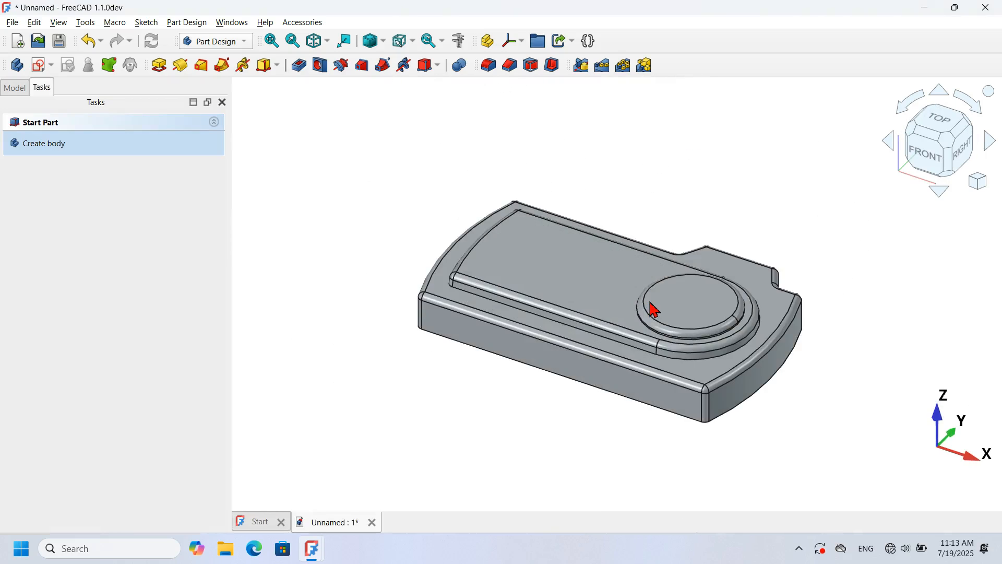
scroll(580, 277, up, 3)
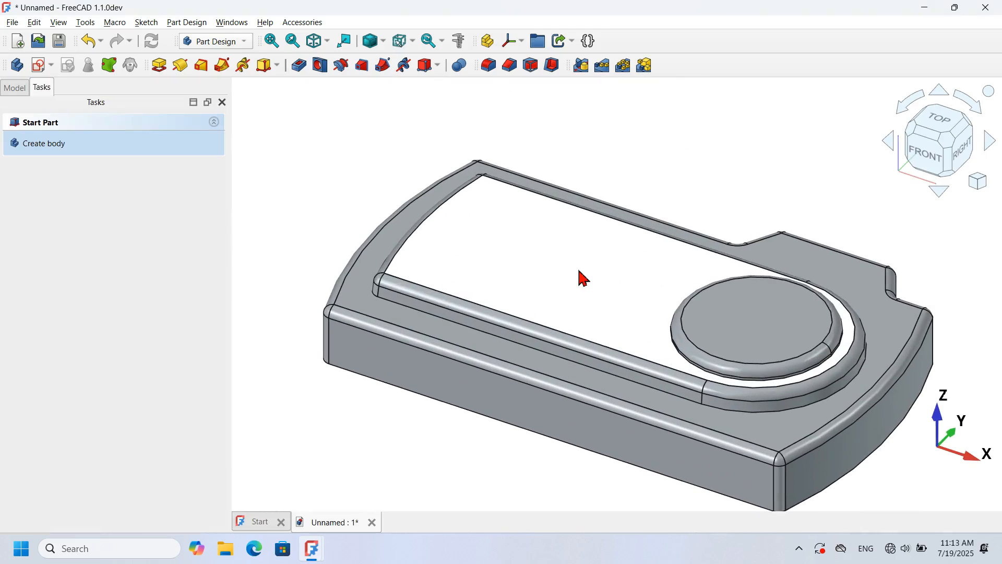
click(779, 331)
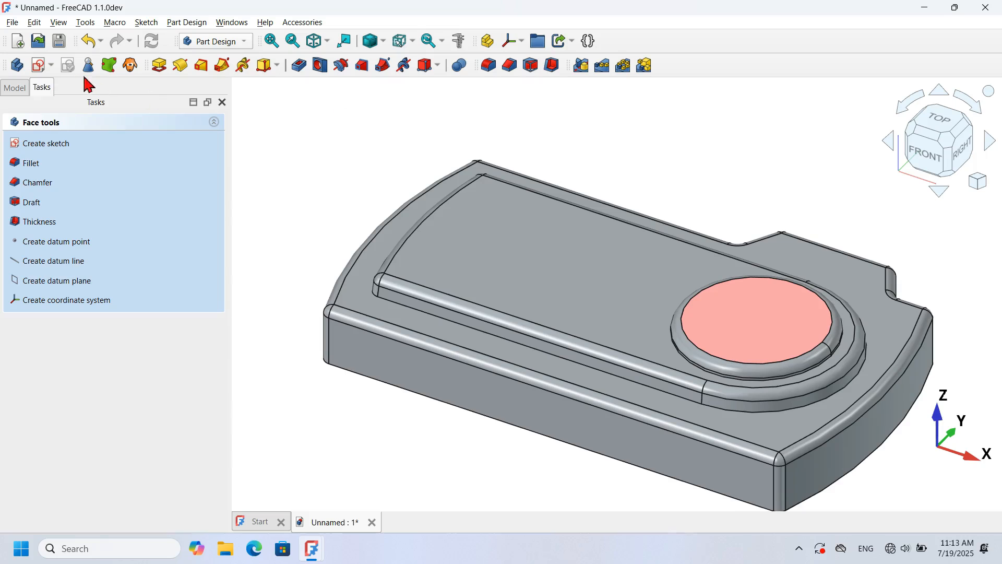
click(41, 71)
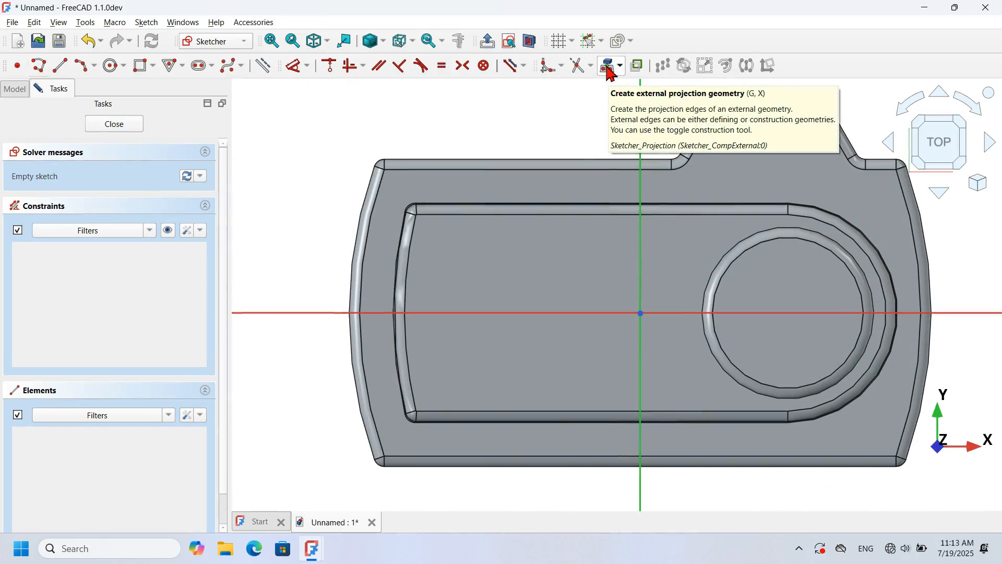
click(269, 65)
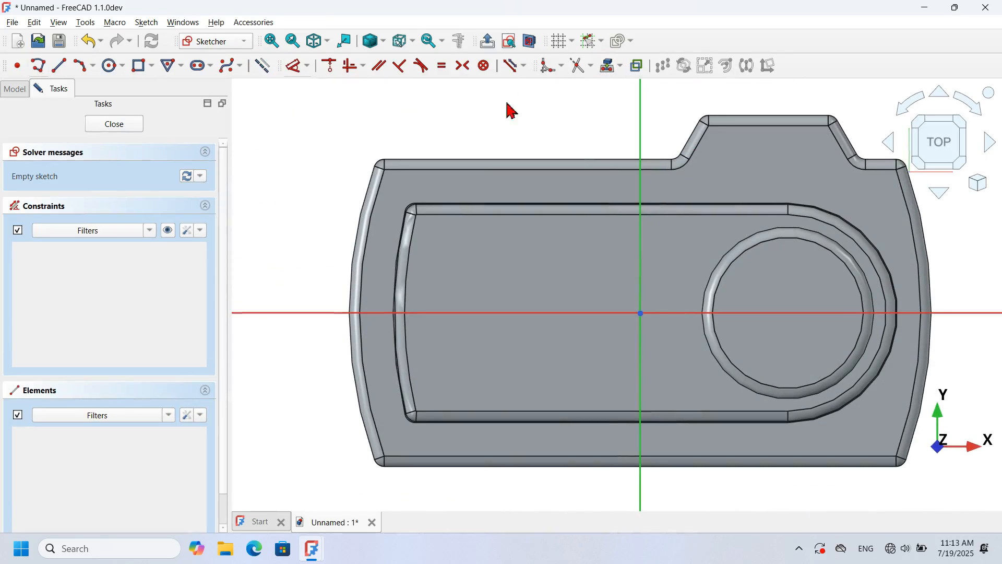
click(854, 242)
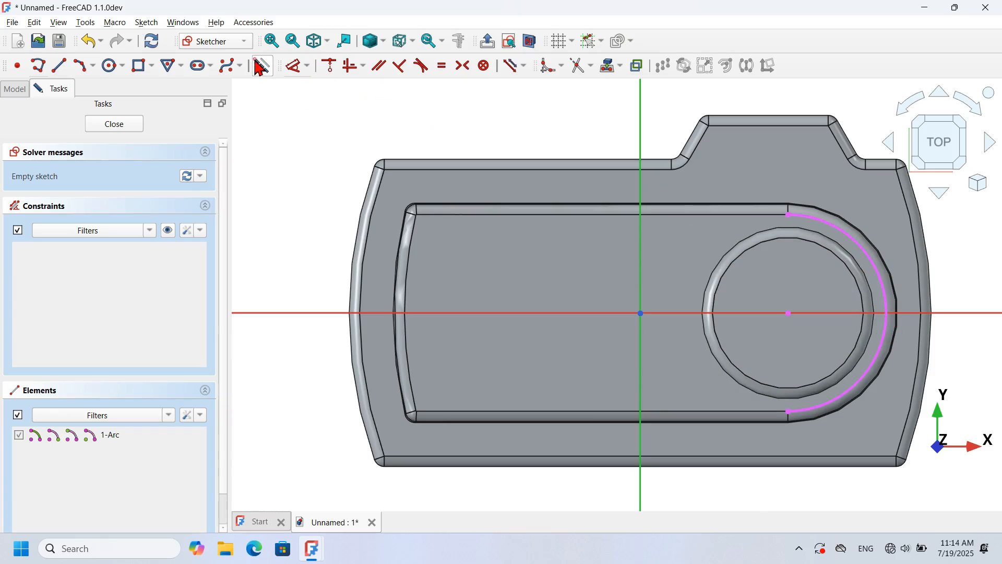
- Draw a 10 mm diameter circle centred on the projected arc's centre point
click(112, 68)
click(789, 313)
text(10)
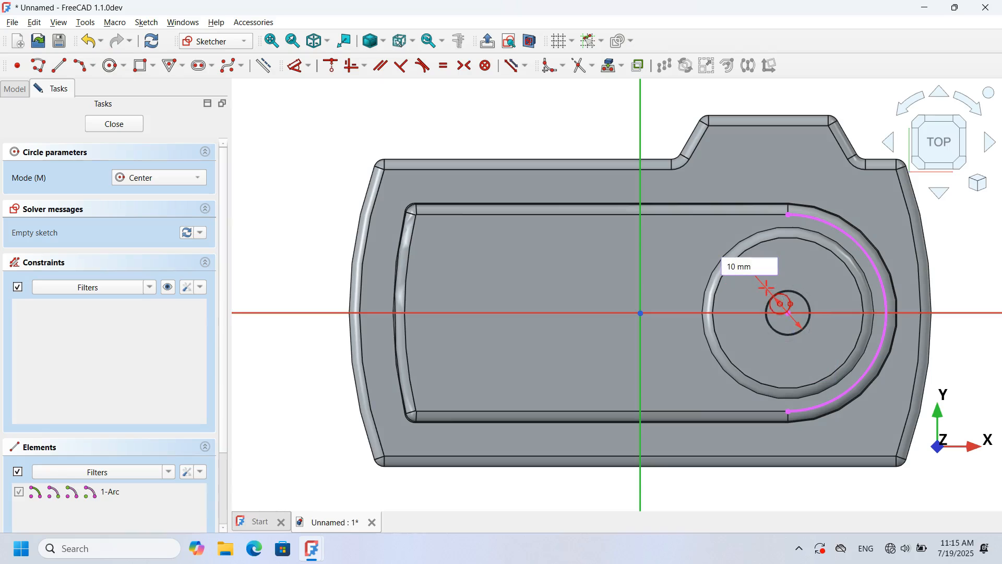
key(Return)
scroll(562, 293, down, 1)
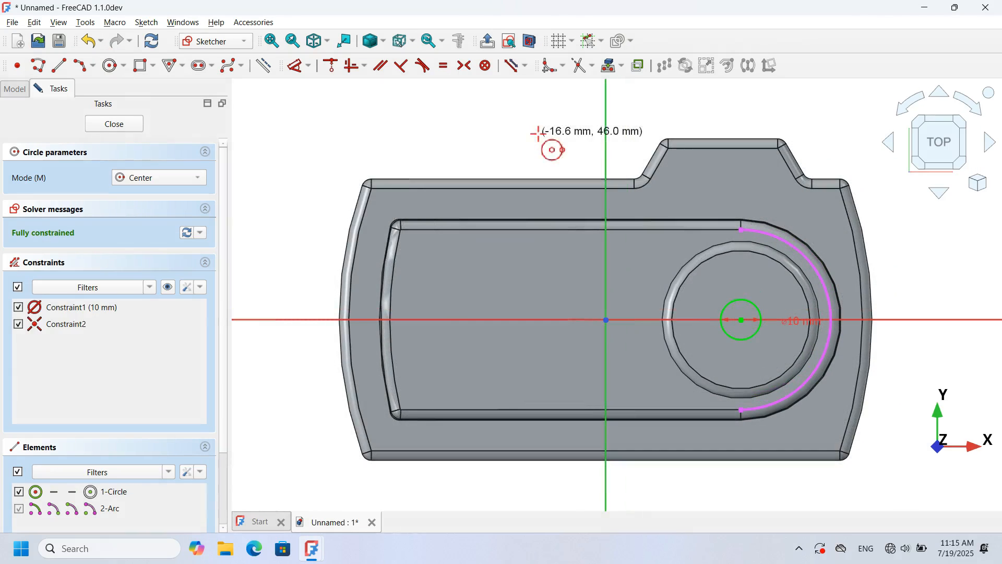
- Sketch a slot about 20 mm long between its end centres across the raised pad's upper left edge
click(200, 69)
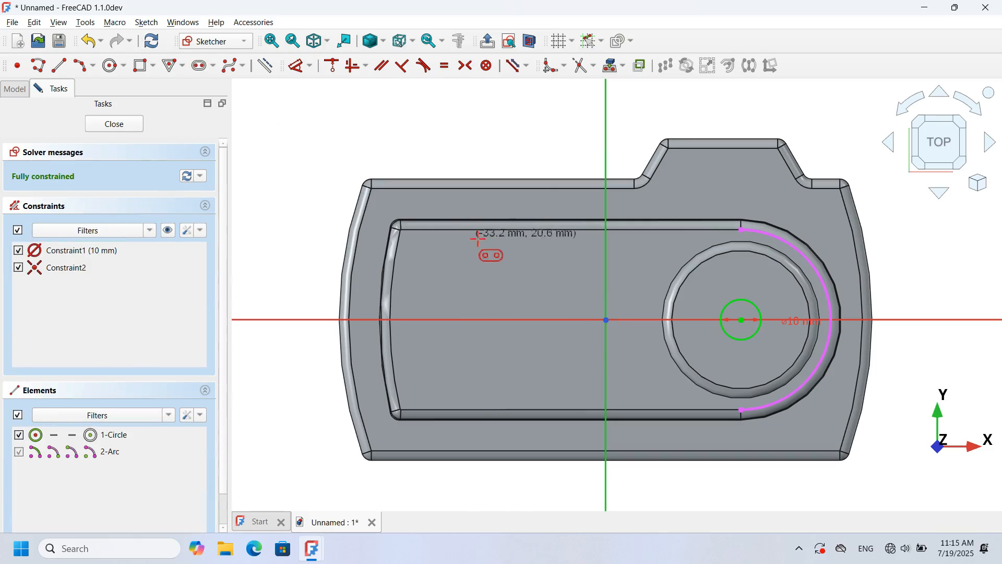
click(461, 225)
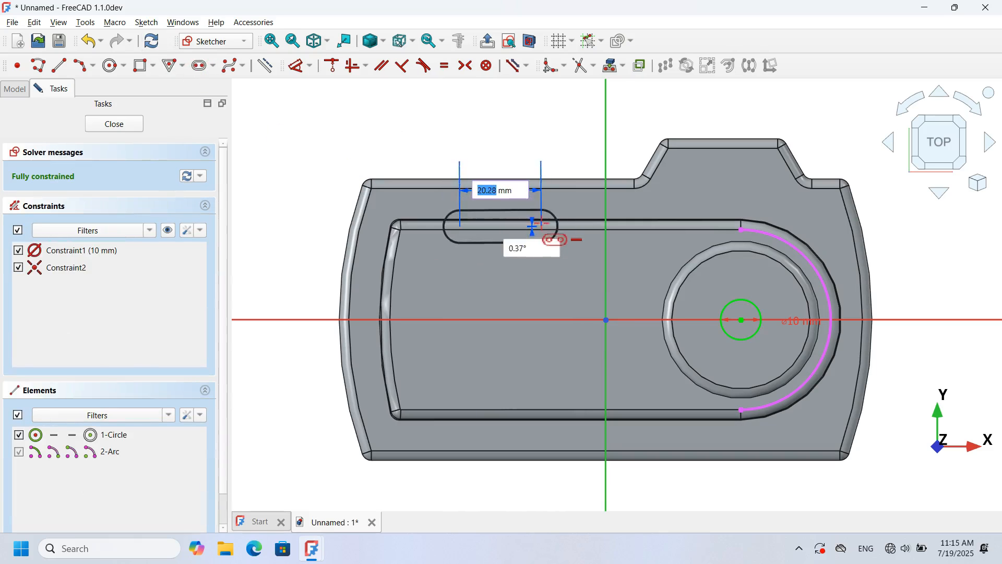
click(542, 220)
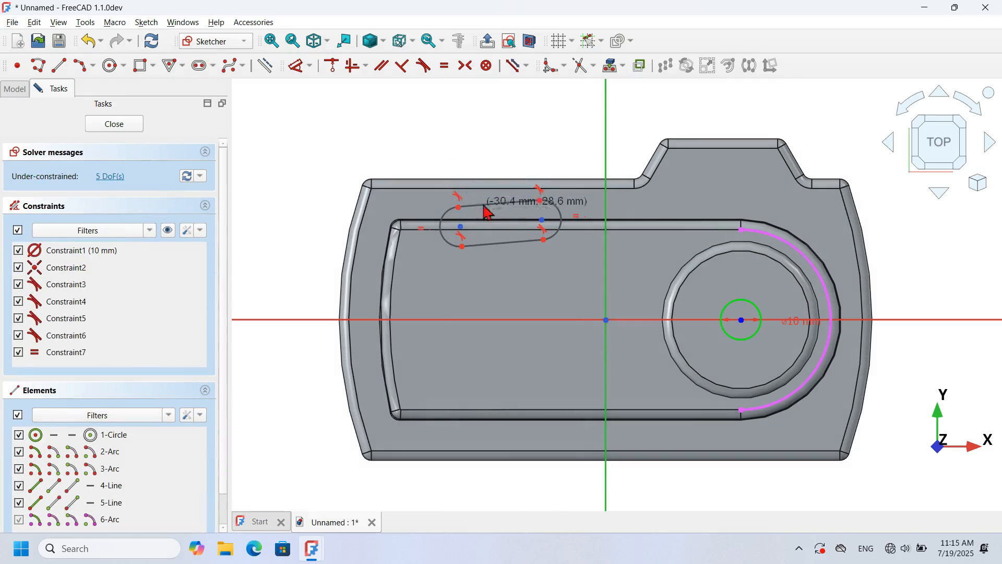
- Draw a 54 by 30 mm rectangle with 3 mm rounded corners on the pad, left of the circular disc
click(137, 67)
click(77, 199)
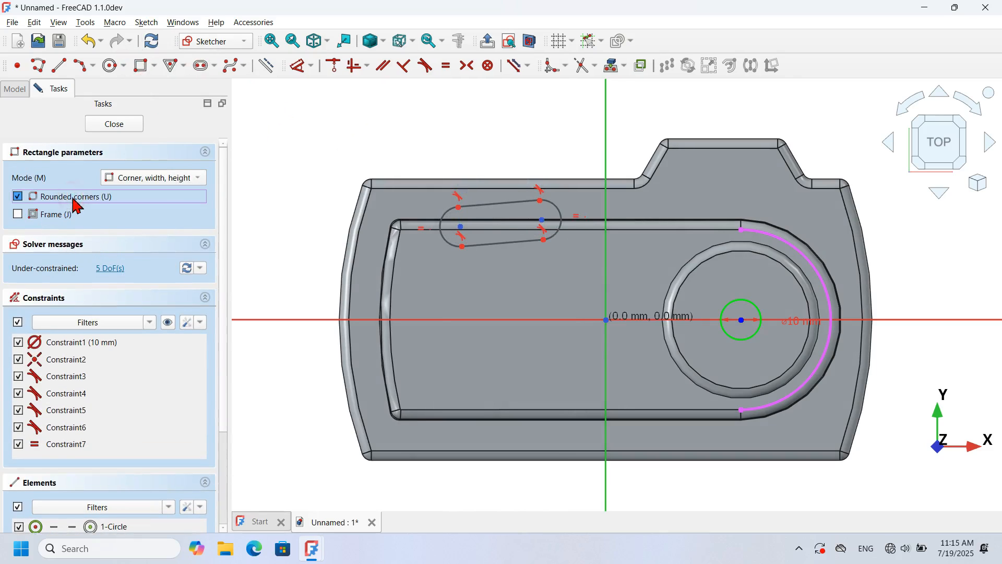
click(444, 290)
text(54)
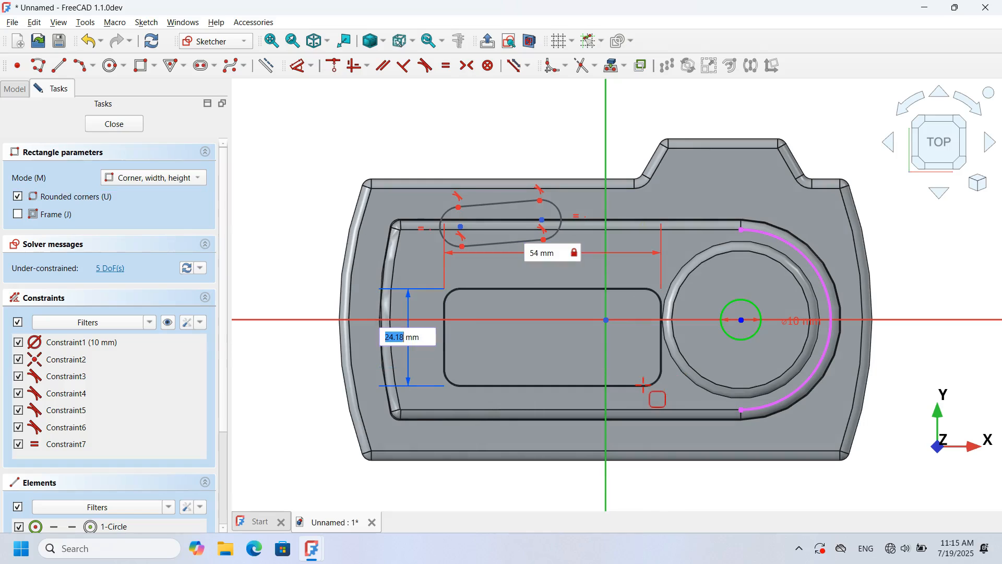
text(30)
key(Return)
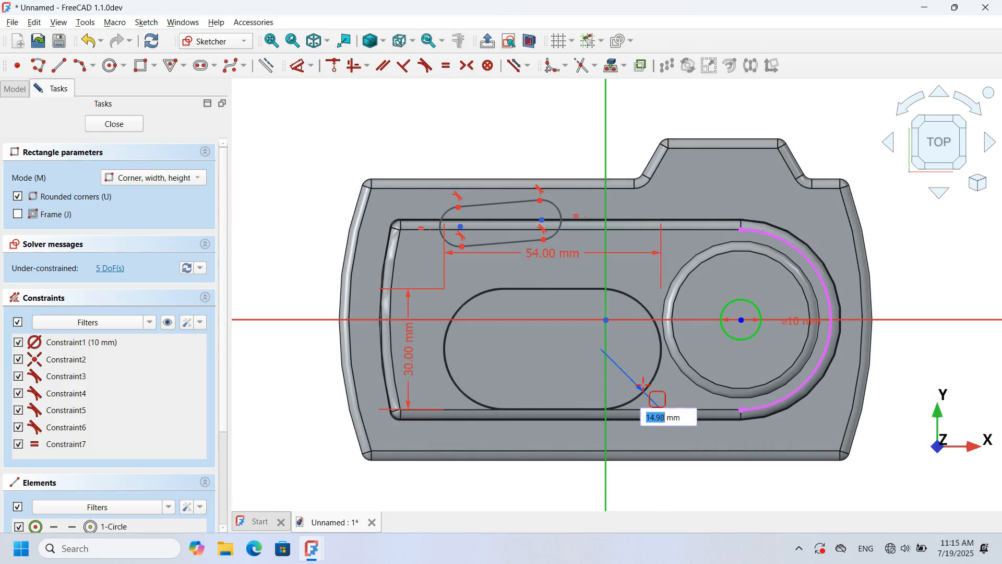
text(3)
key(Return)
scroll(519, 391, up, 1)
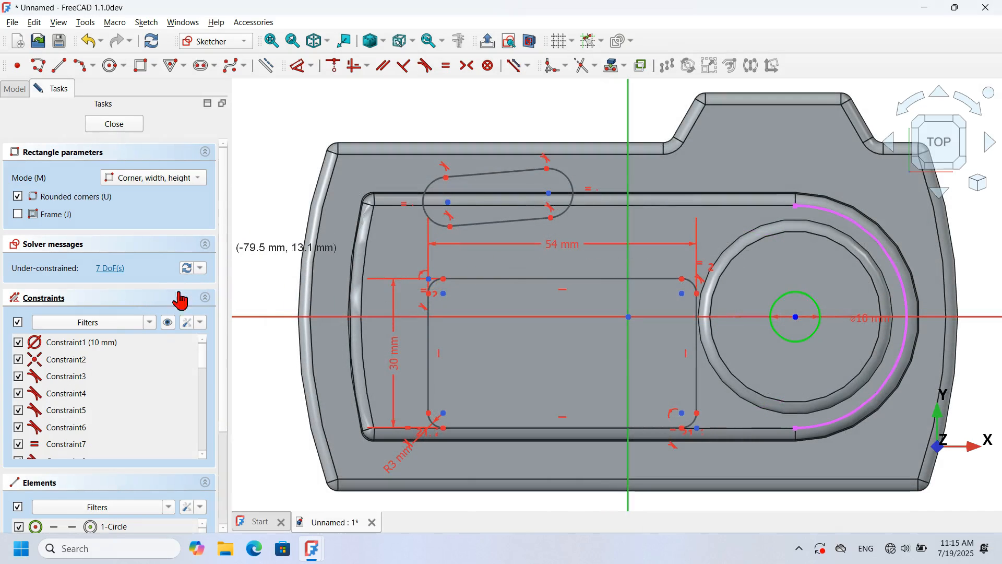
- Hide the existing sketch constraints and make the slot's upper line horizontal
click(167, 323)
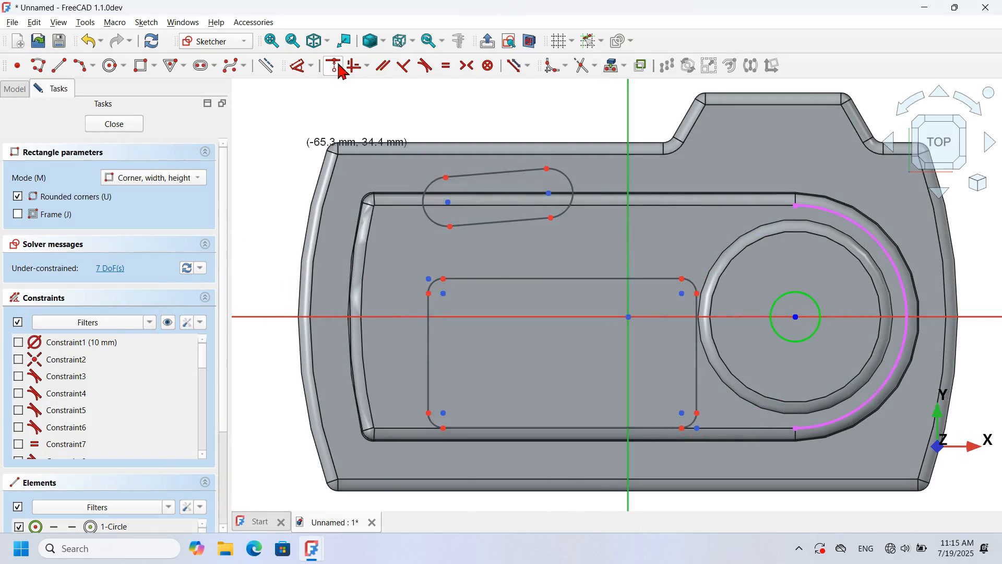
click(354, 66)
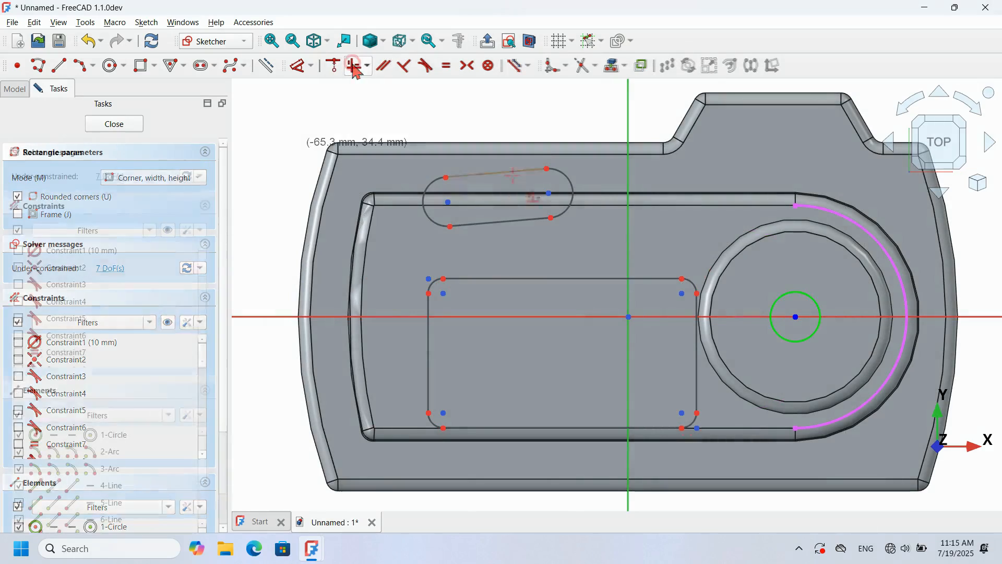
click(486, 173)
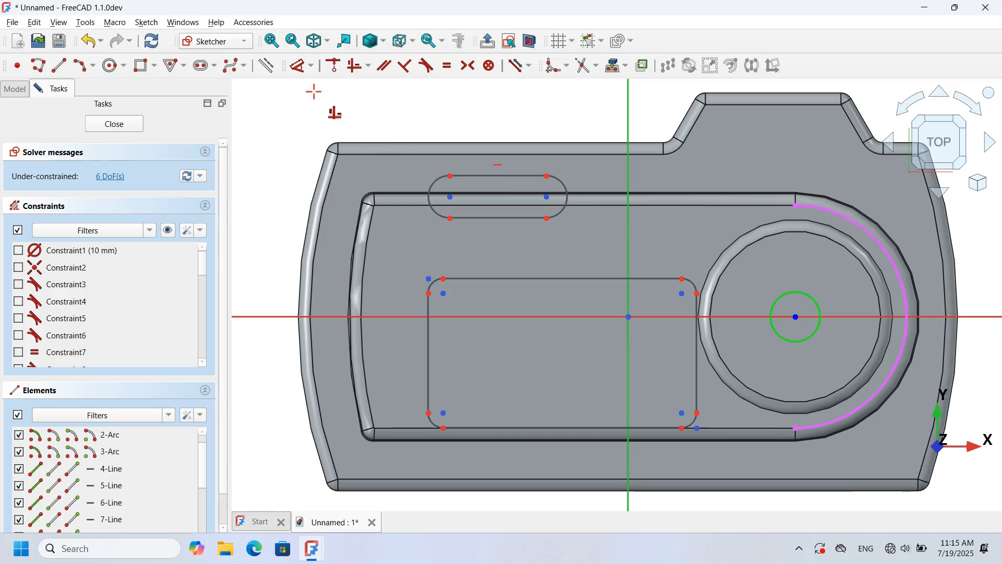
- Dimension the horizontal distance from the small circle's centre to the rectangle's right edge at 23 mm
click(301, 70)
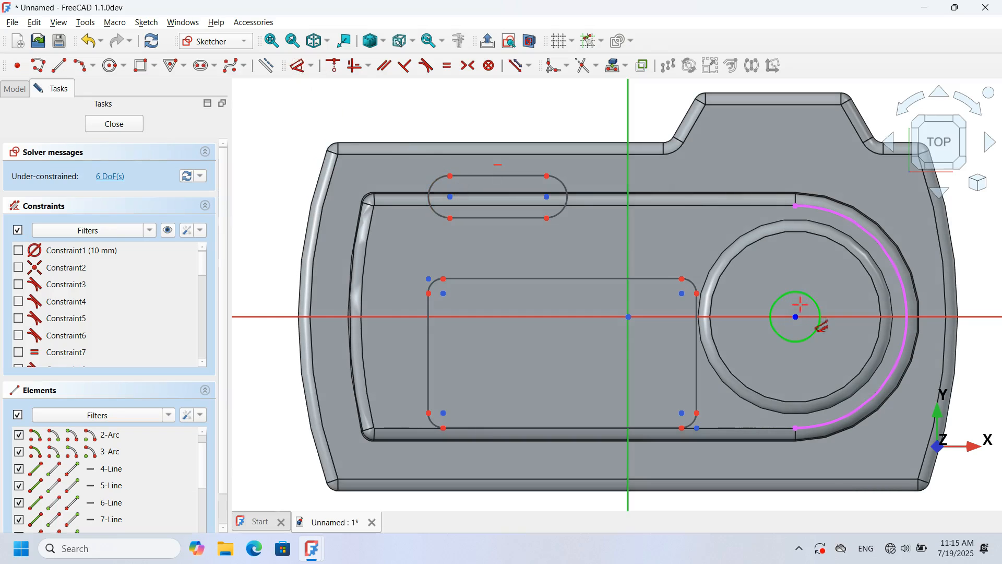
click(798, 317)
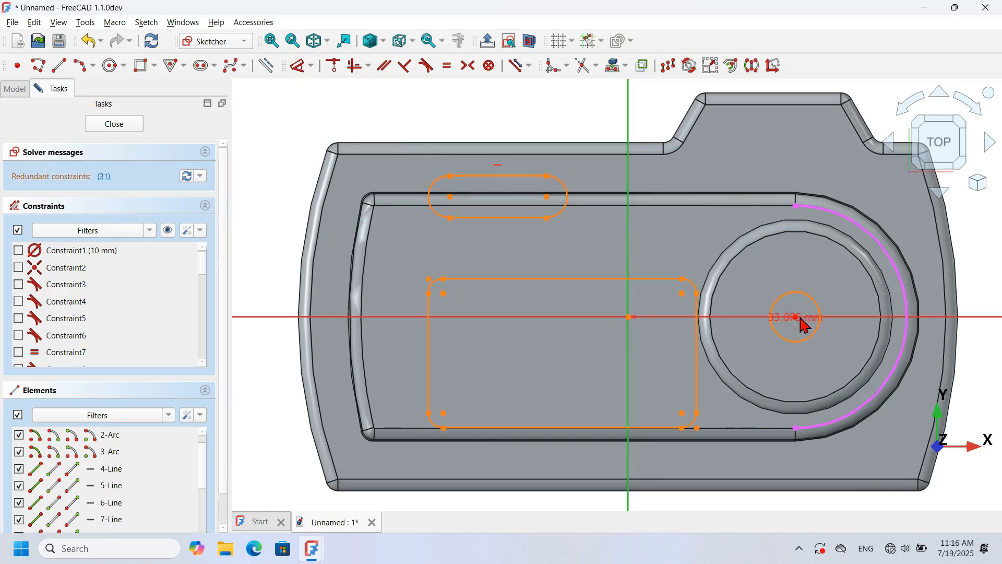
click(697, 380)
click(741, 484)
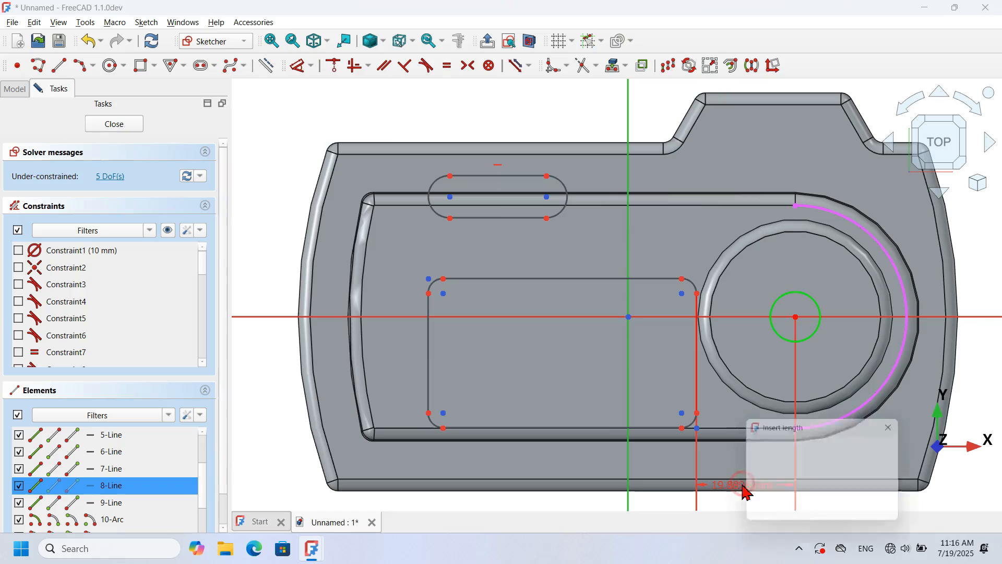
text(23)
key(Return)
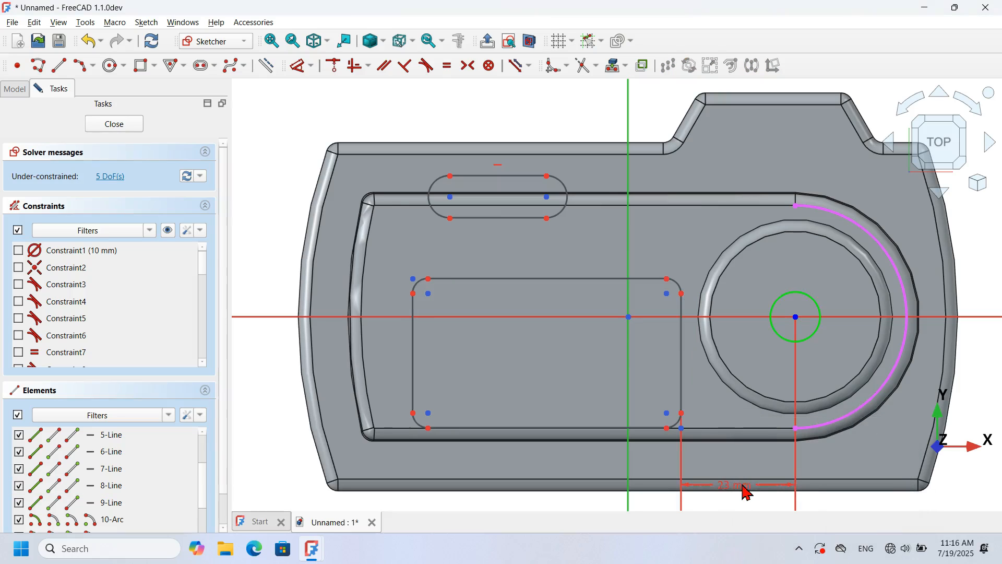
- Make the rectangle's two left corner arc centres symmetric about the horizontal axis
click(468, 71)
click(428, 293)
click(428, 413)
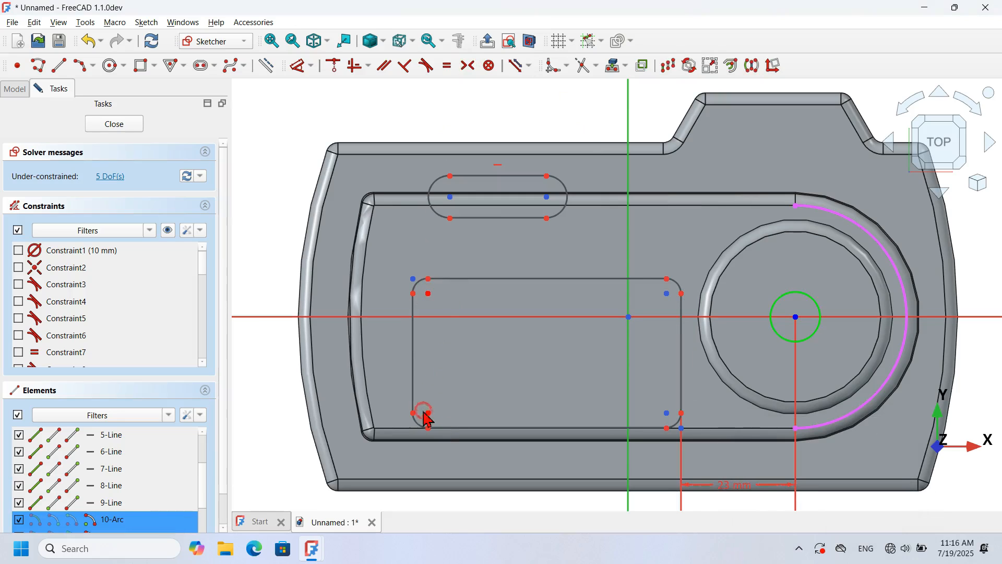
click(518, 317)
scroll(424, 347, down, 2)
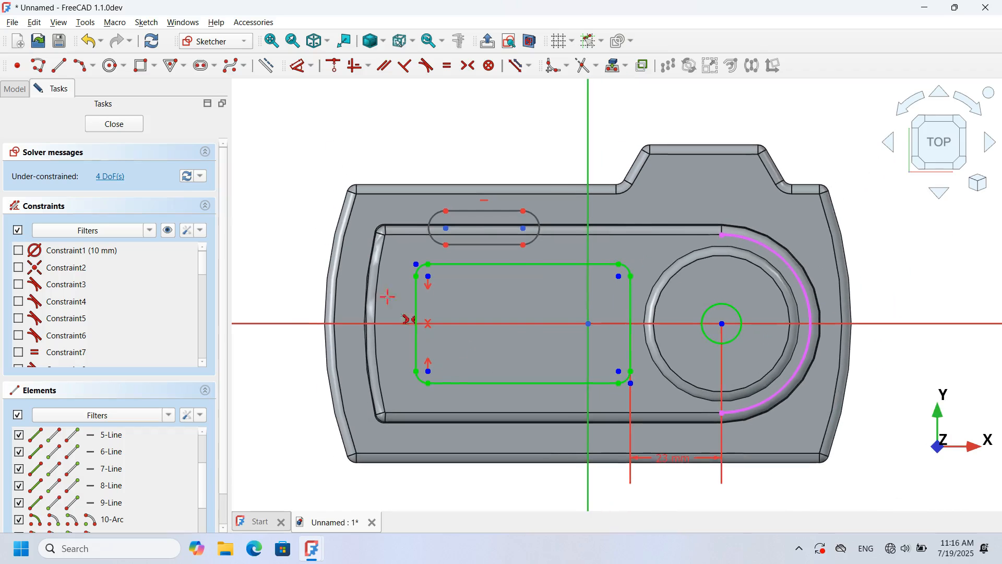
scroll(353, 222, up, 2)
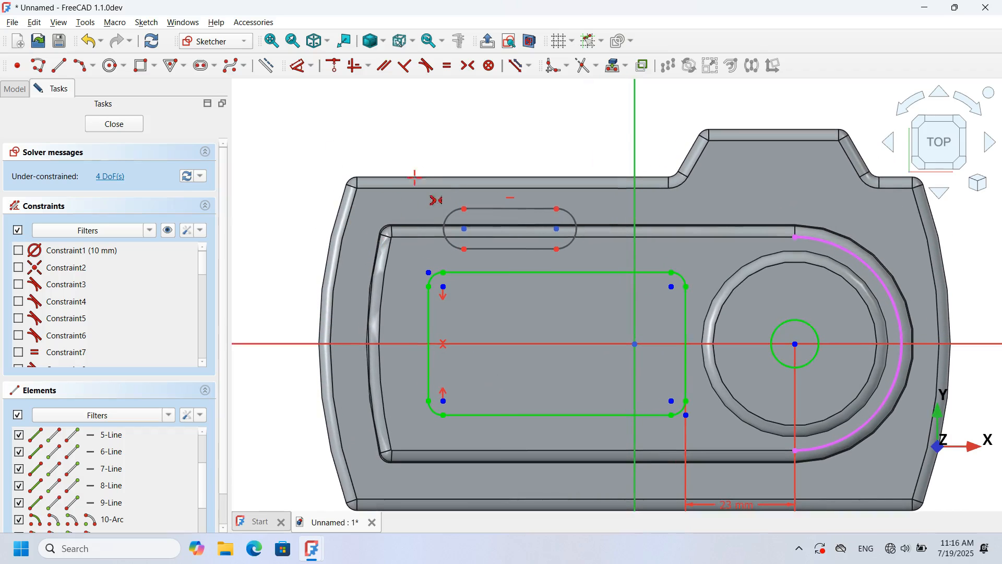
- Shorten the slot to about 9 mm between its end centres and place a copy beside it along the pad's upper edge
scroll(514, 196, up, 3)
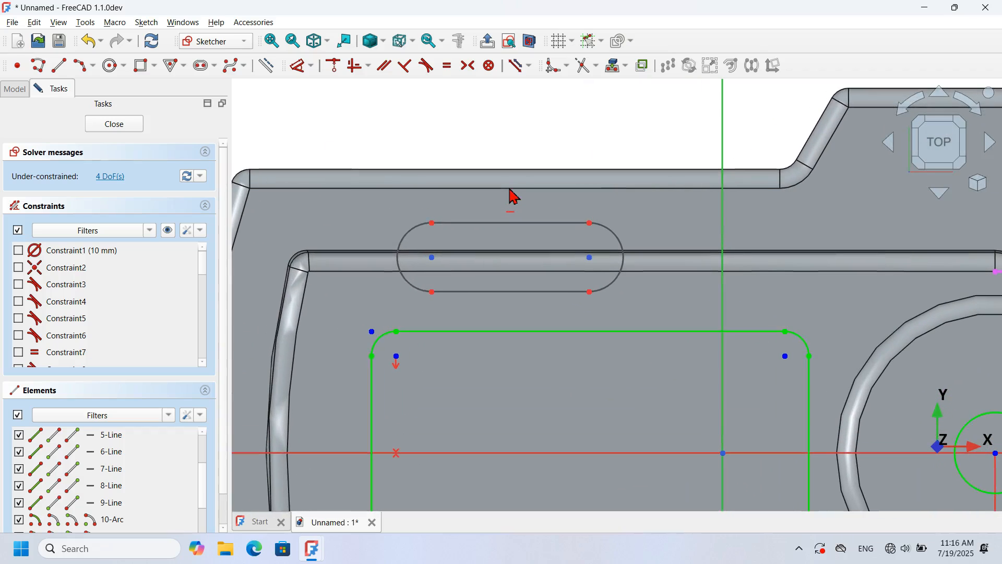
drag(591, 262, 506, 261)
drag(370, 200, 607, 315)
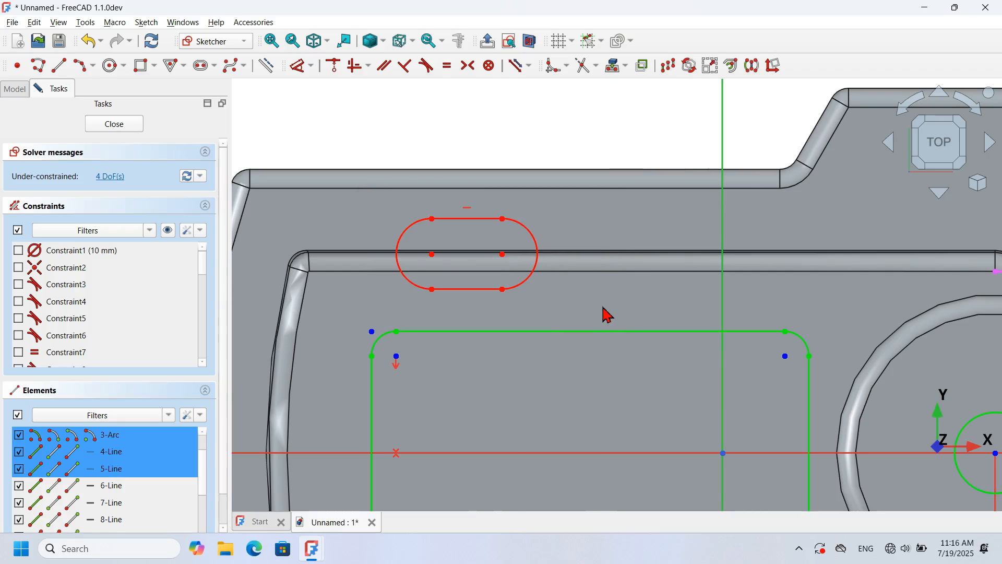
key(ctrl+v)
drag(499, 255, 671, 257)
click(578, 161)
- Make the two slots equal in straight length and in end-arc radius
scroll(578, 160, down, 1)
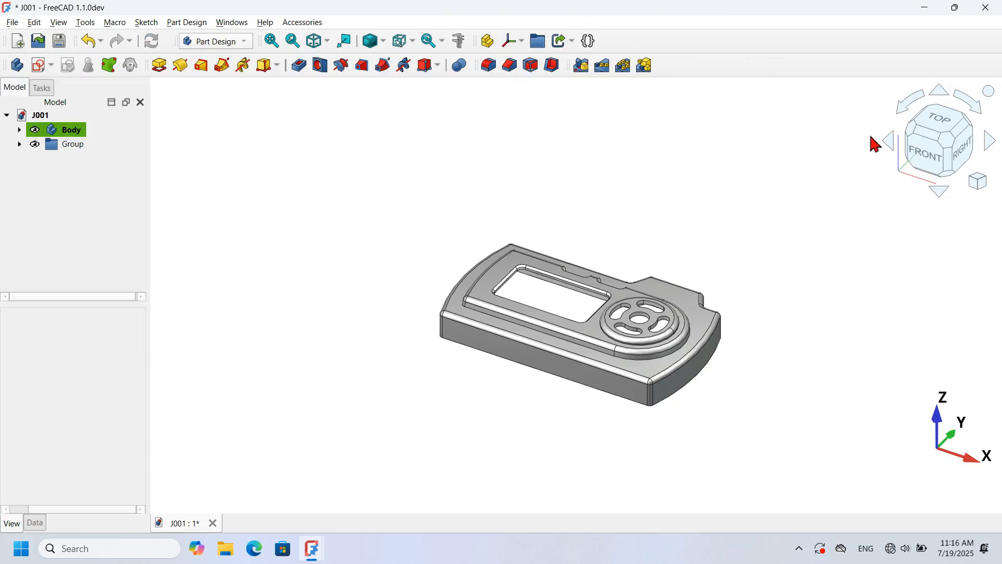
click(939, 123)
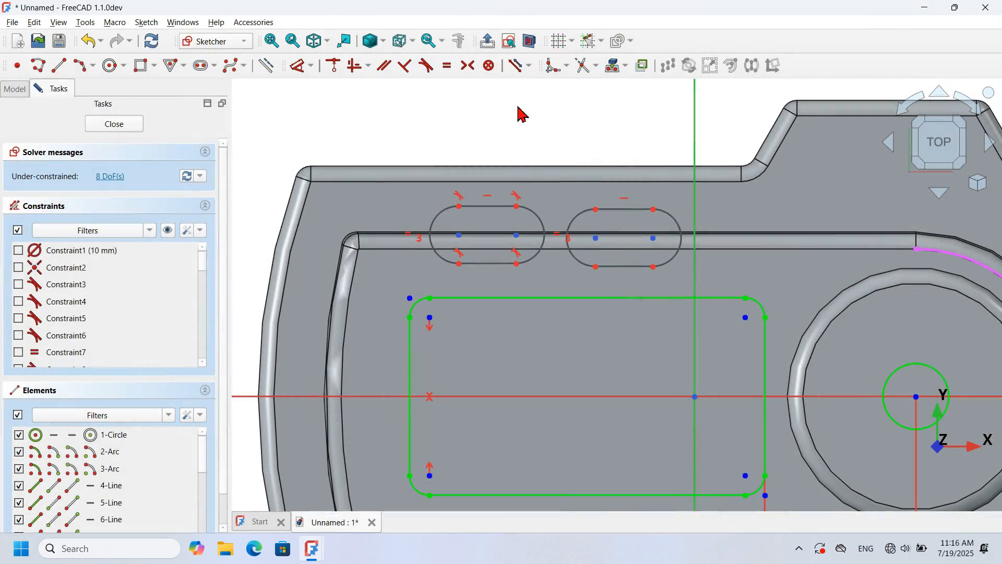
click(447, 66)
click(494, 207)
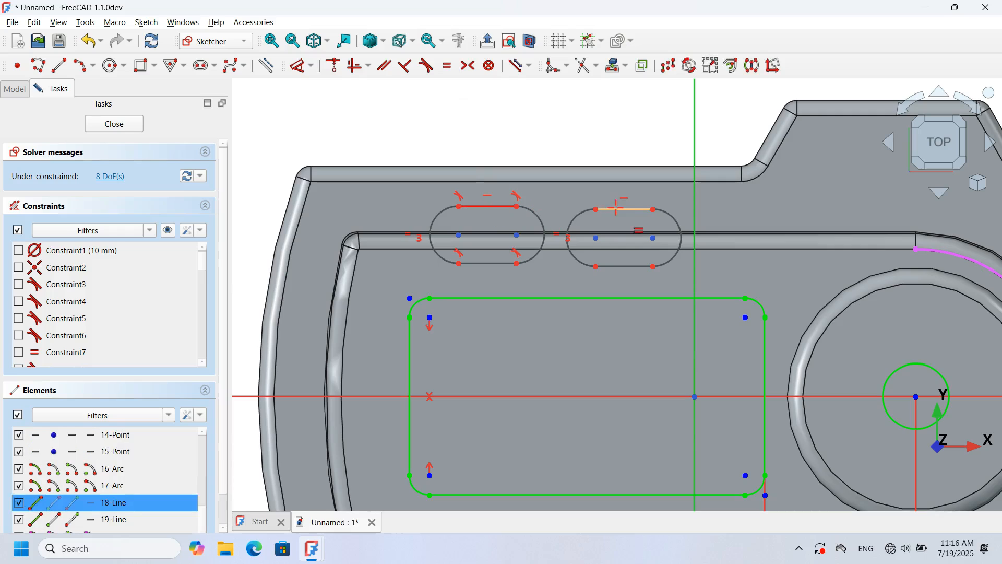
click(630, 209)
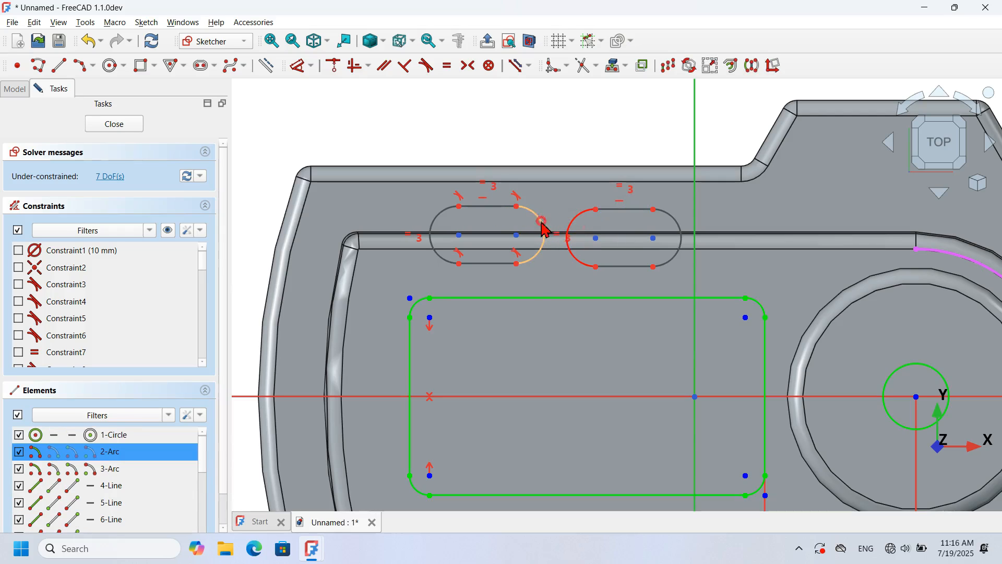
click(545, 230)
- Align the facing end centres of the two slots horizontally
click(368, 66)
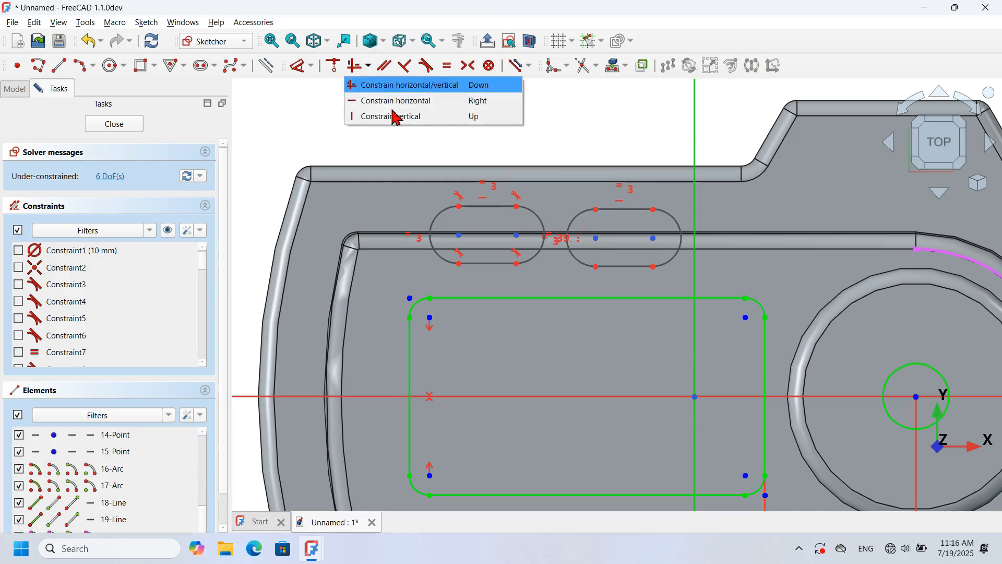
click(417, 101)
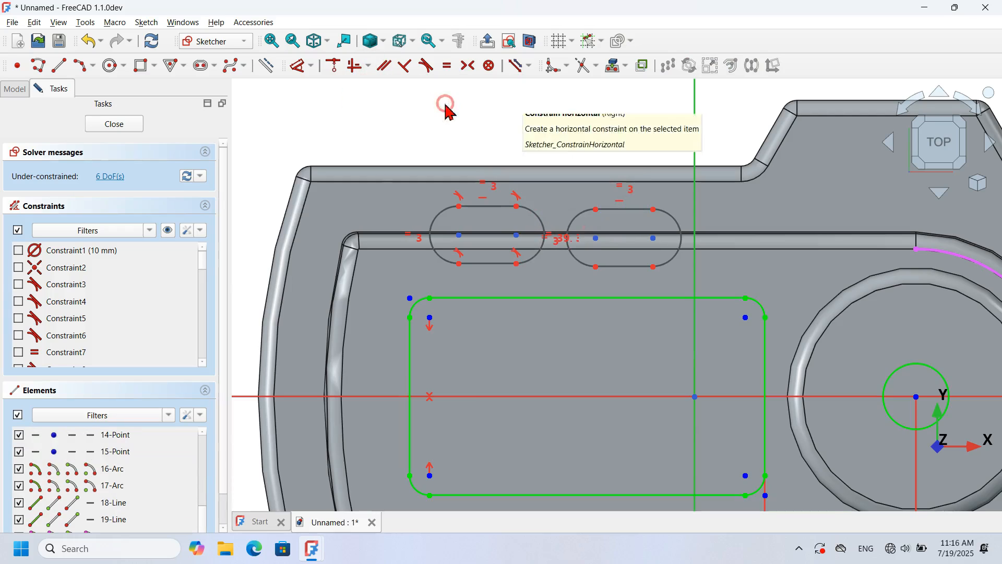
click(518, 234)
click(595, 237)
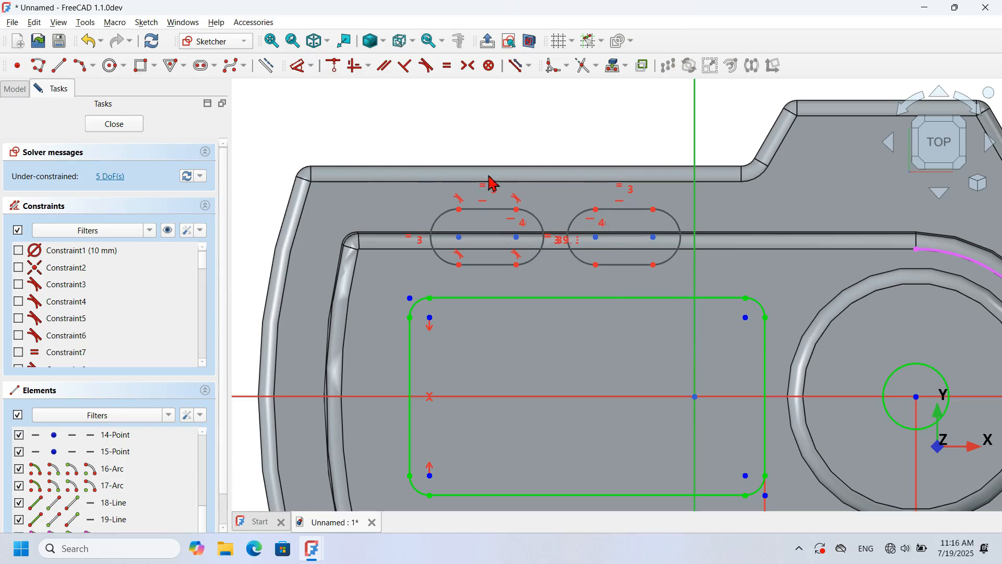
- Dimension the left slot's upper straight line at 10 mm
scroll(543, 169, down, 1)
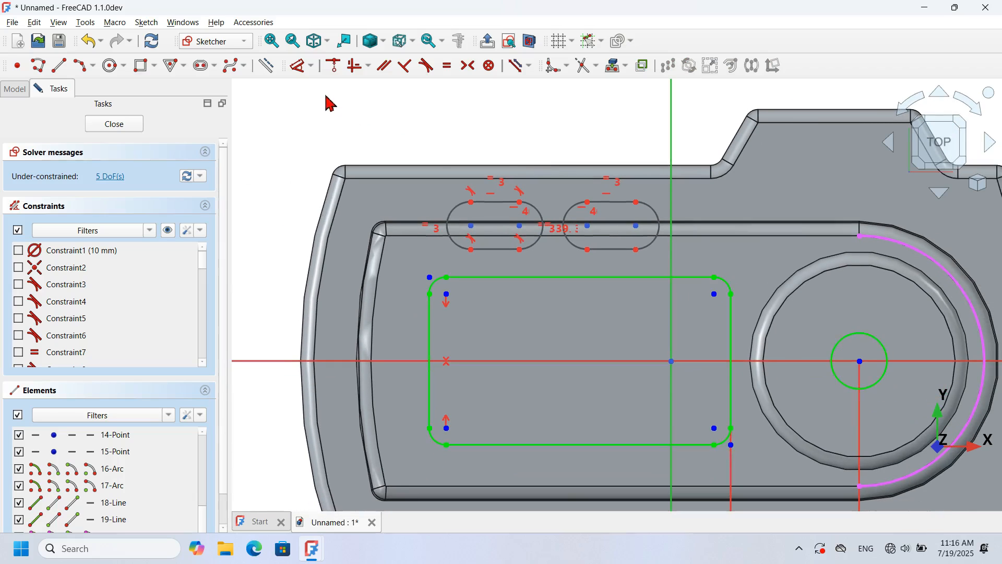
click(298, 66)
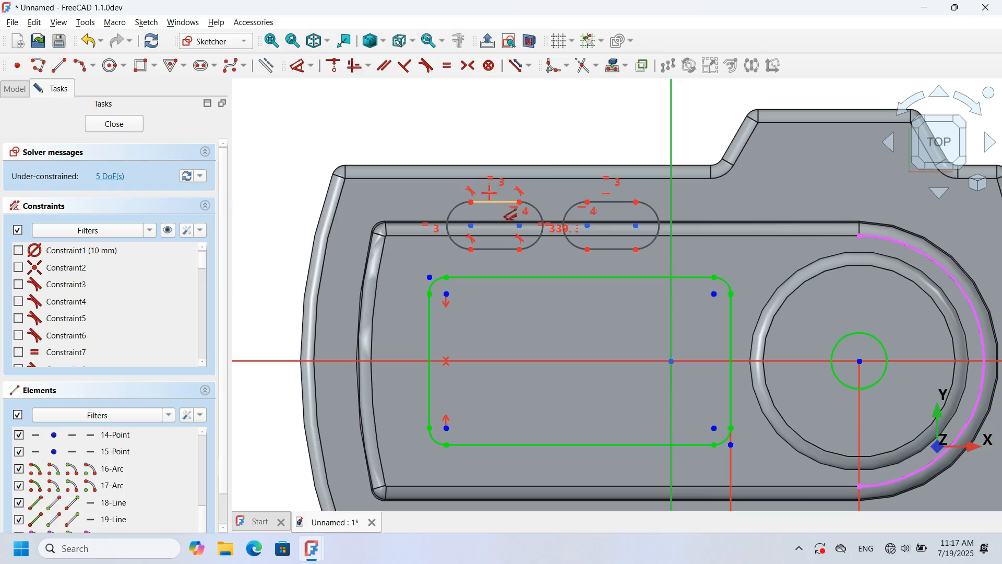
click(490, 201)
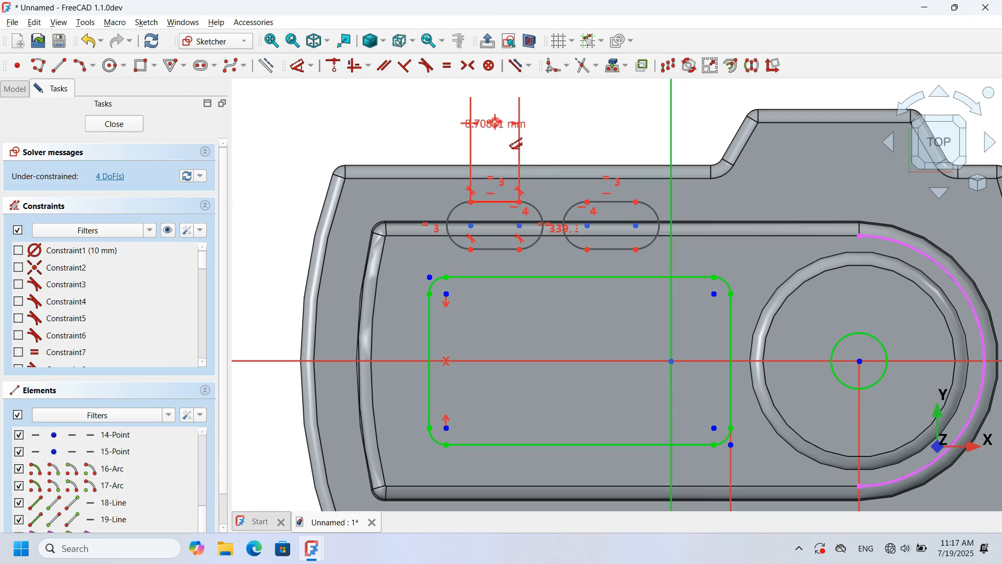
click(499, 131)
text(10)
key(Return)
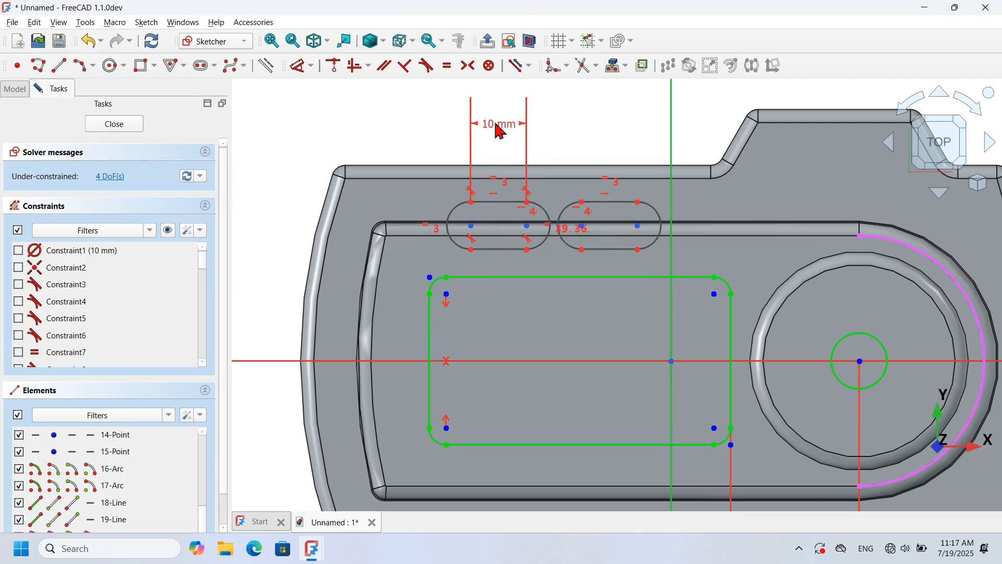
- Dimension the distance between the two slots' facing end centres at 10 mm
click(527, 226)
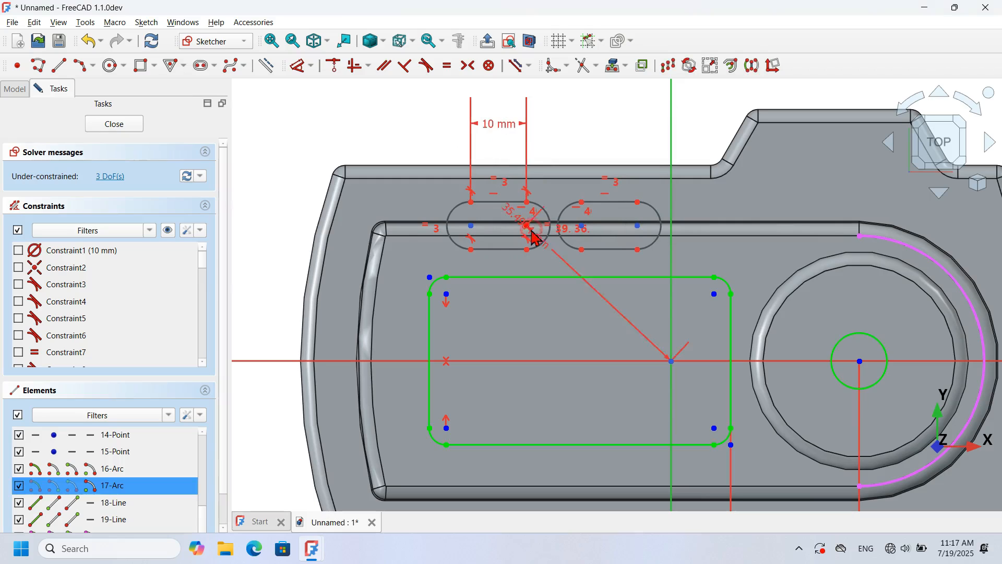
click(582, 225)
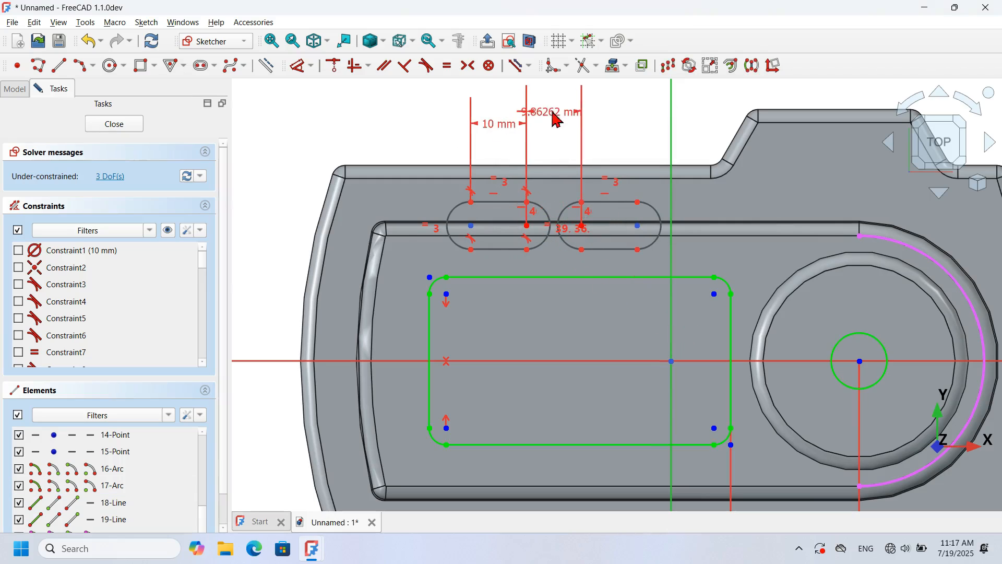
click(556, 119)
key(Return)
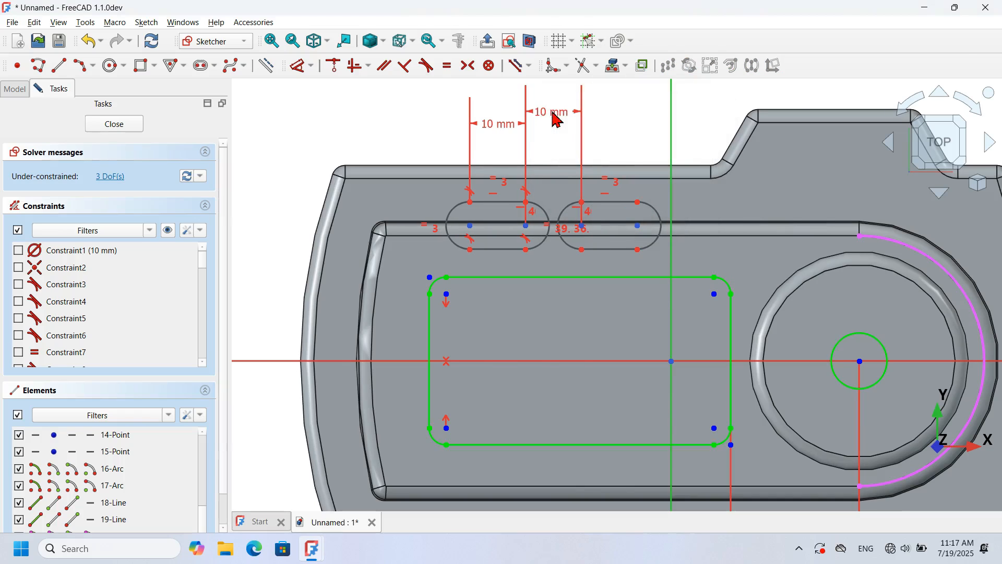
- Set the left slot's end-arc radius to 3 mm
click(451, 205)
click(388, 134)
text(3)
key(Return)
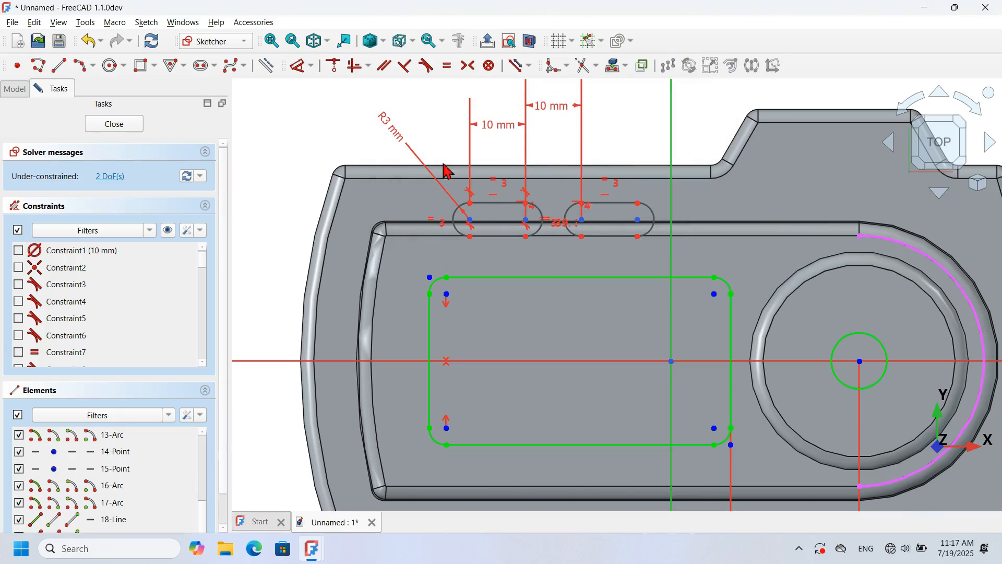
- Dimension the left slot's left end centre at 23 mm above the horizontal axis
click(470, 219)
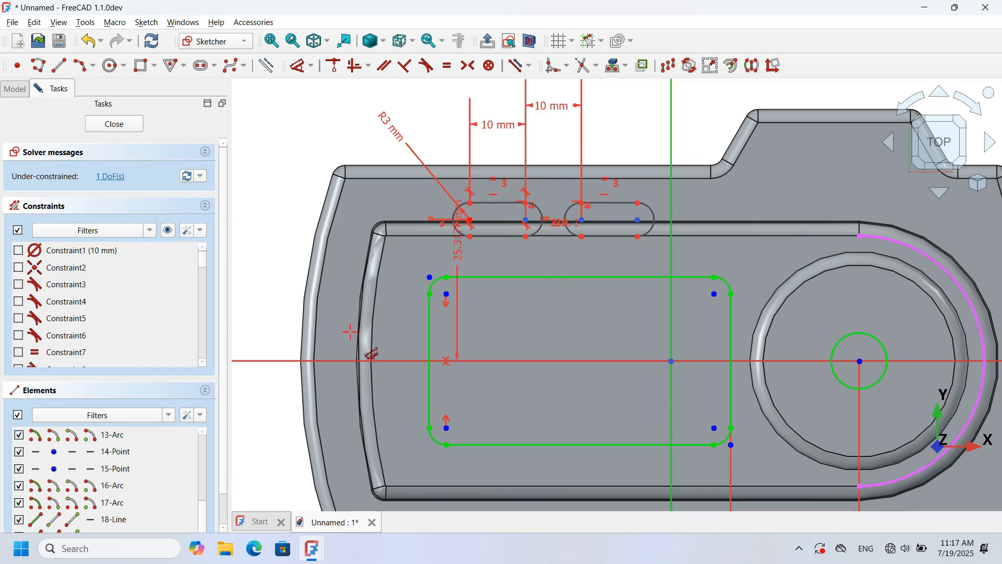
click(335, 360)
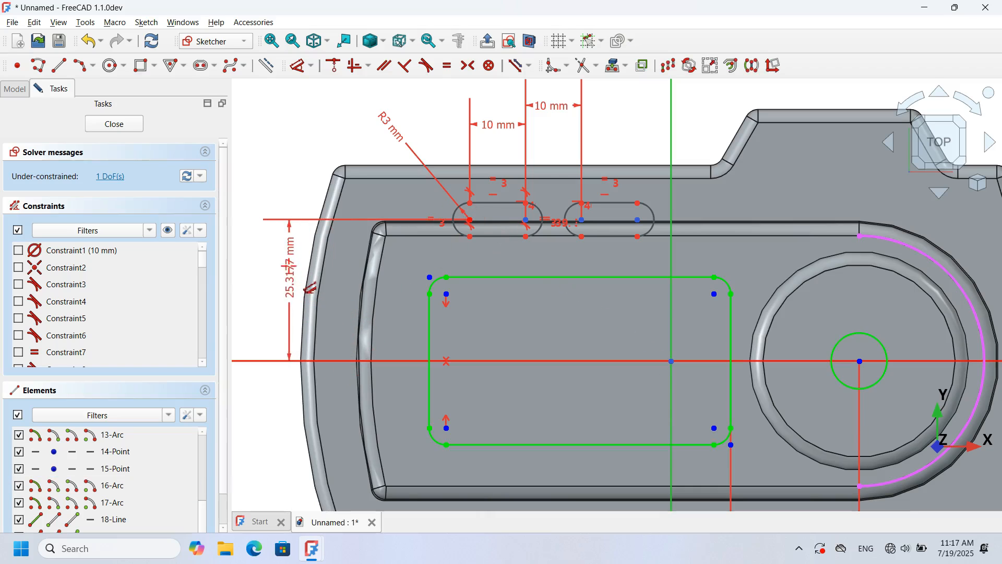
click(289, 267)
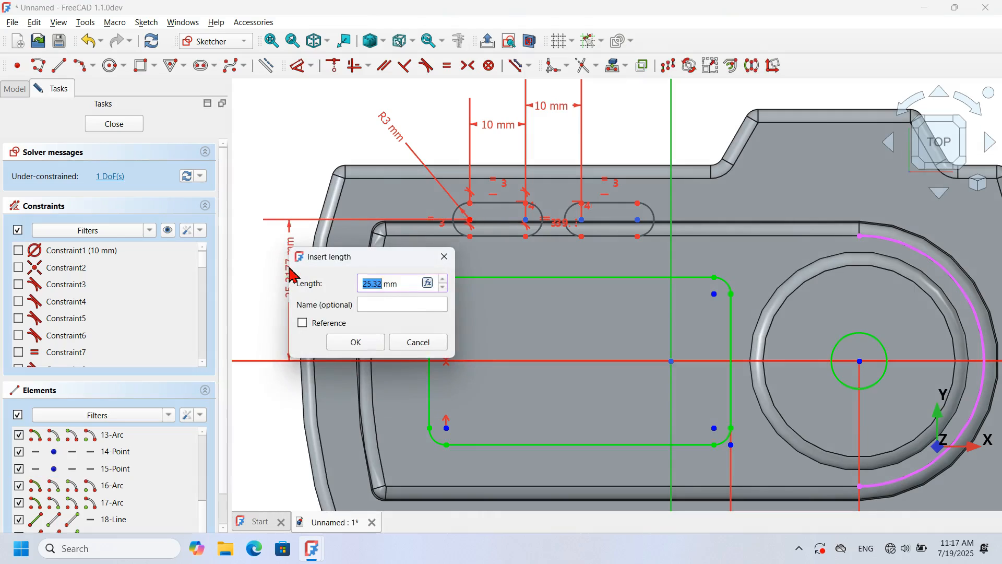
text(23)
key(Return)
- Dimension the horizontal distance from the rectangle's left edge to the left slot's left end centre at 22 mm
click(429, 294)
click(470, 233)
click(446, 104)
text(2)
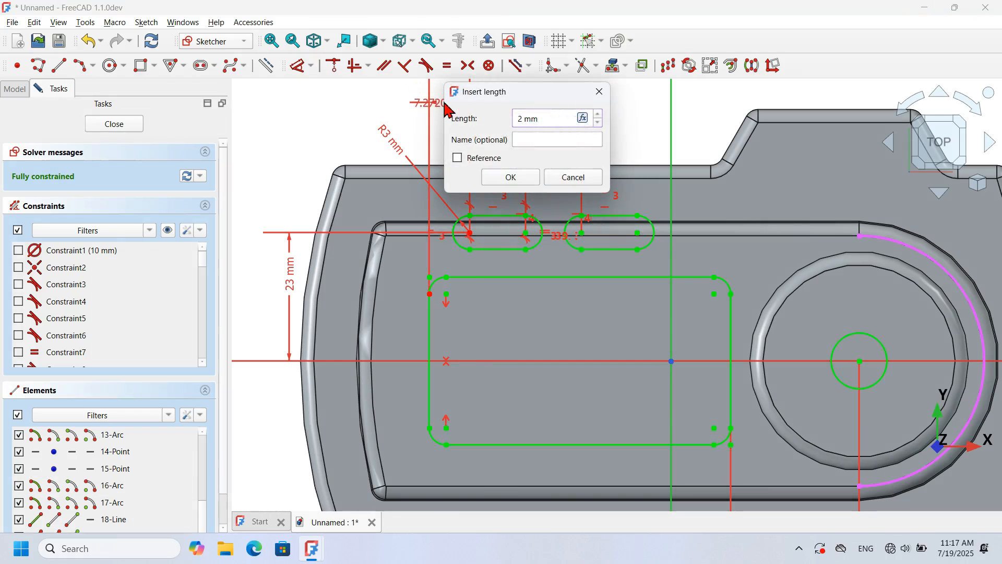
text(2)
key(Return)
scroll(430, 261, down, 4)
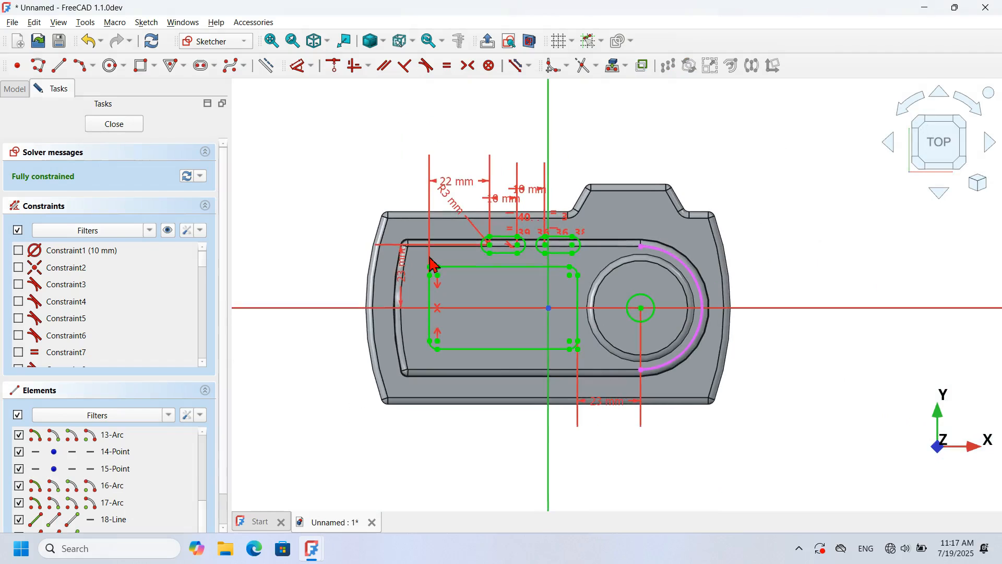
scroll(496, 259, up, 3)
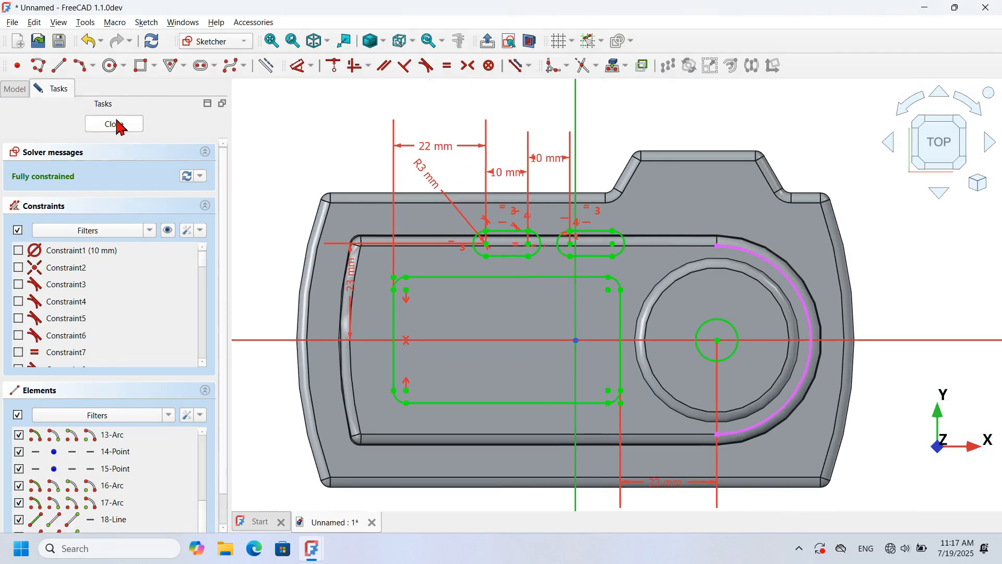
- Finish the sketch and pocket the rectangle, both slots and the circle through all of the cover
click(117, 124)
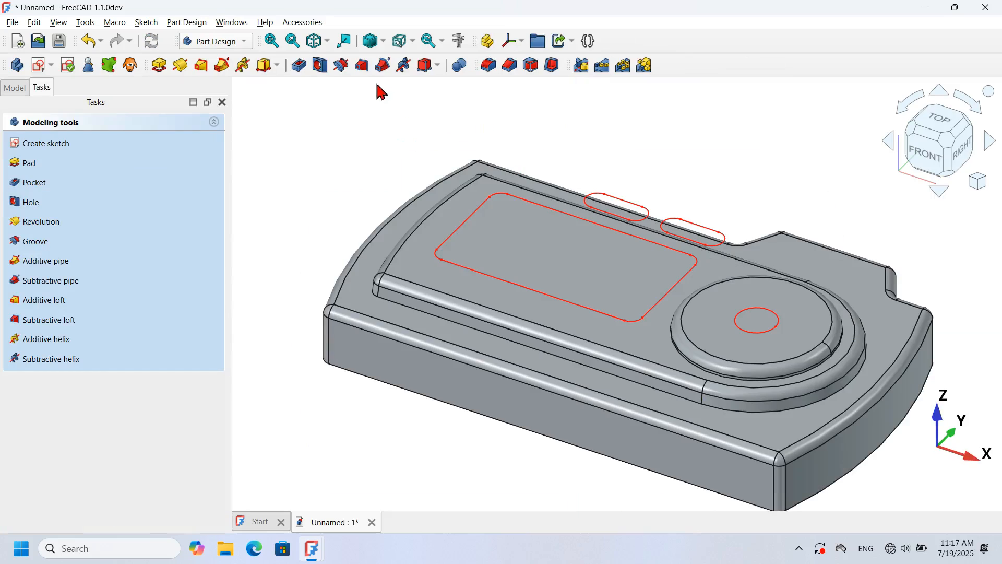
click(301, 64)
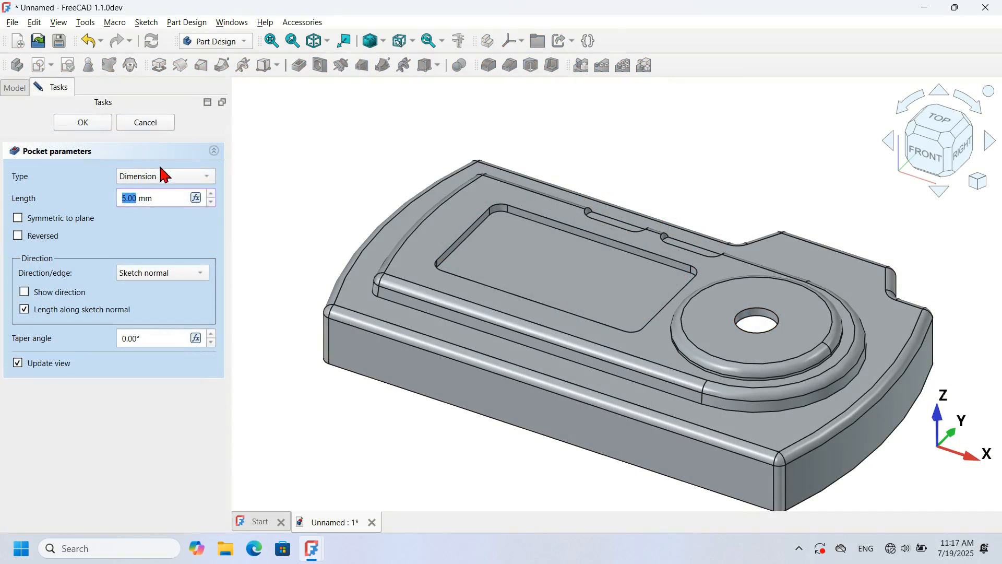
click(172, 176)
click(165, 193)
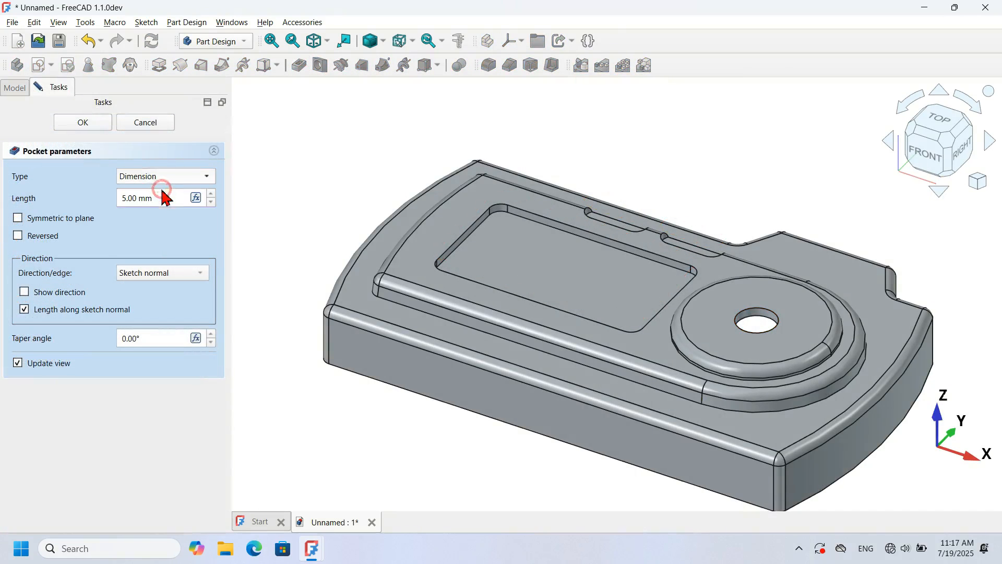
click(84, 123)
- Start a new sketch on the disc's flat top face
middle_drag(687, 205, 715, 293)
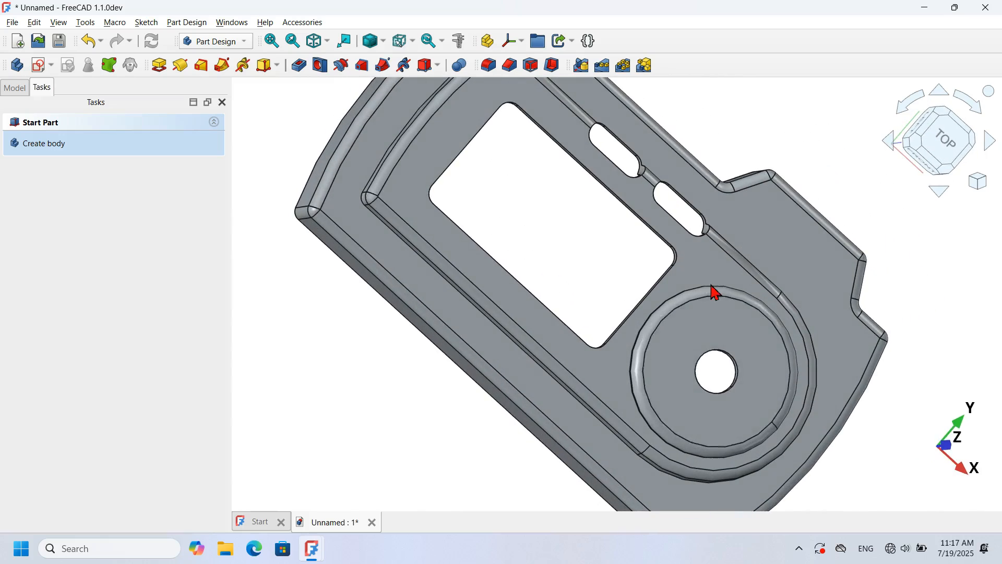
click(760, 340)
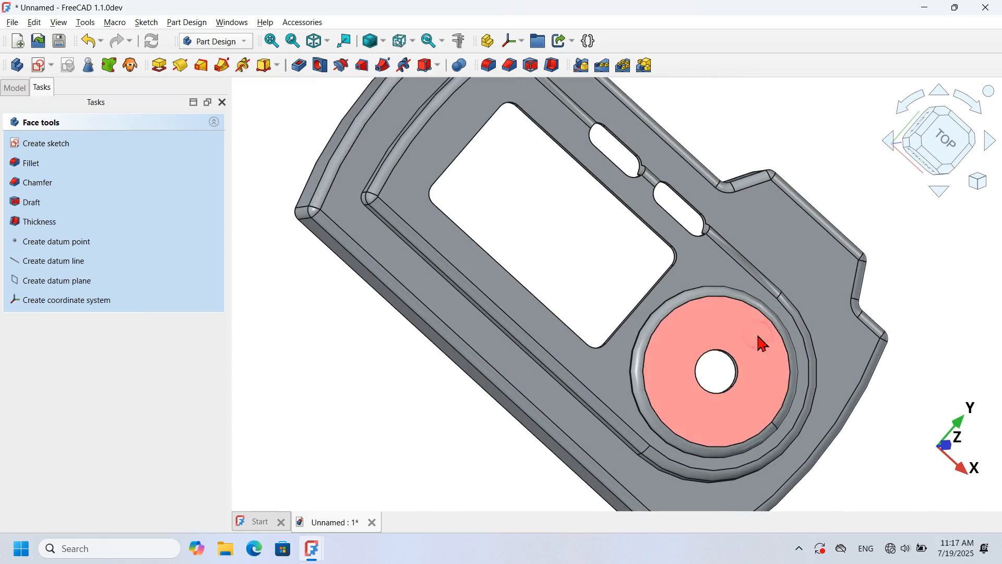
click(35, 70)
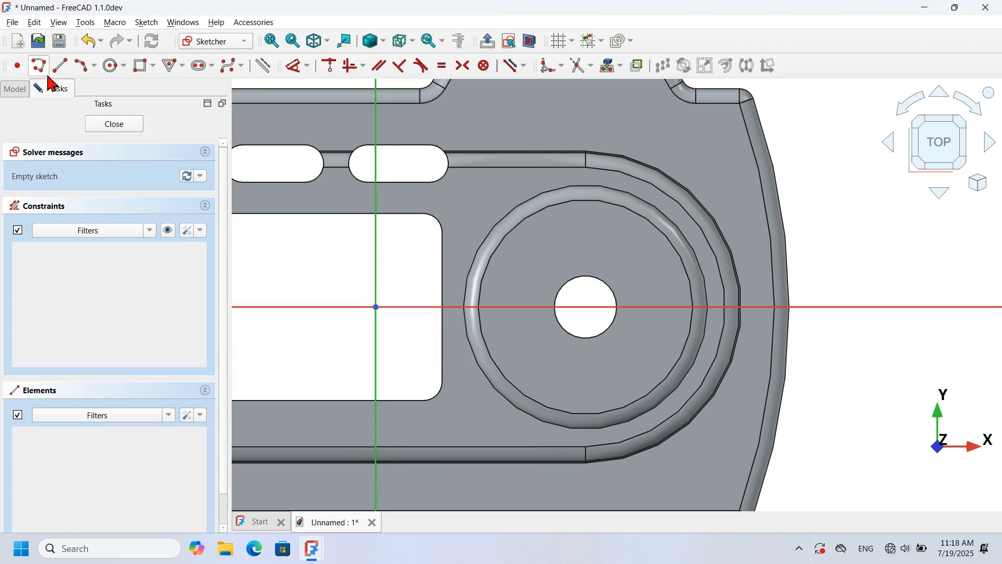
- Sketch an arc slot spanning about 85° with end radii of about 4.7 mm above the disc's central hole, centred on the horizontal axis
click(212, 69)
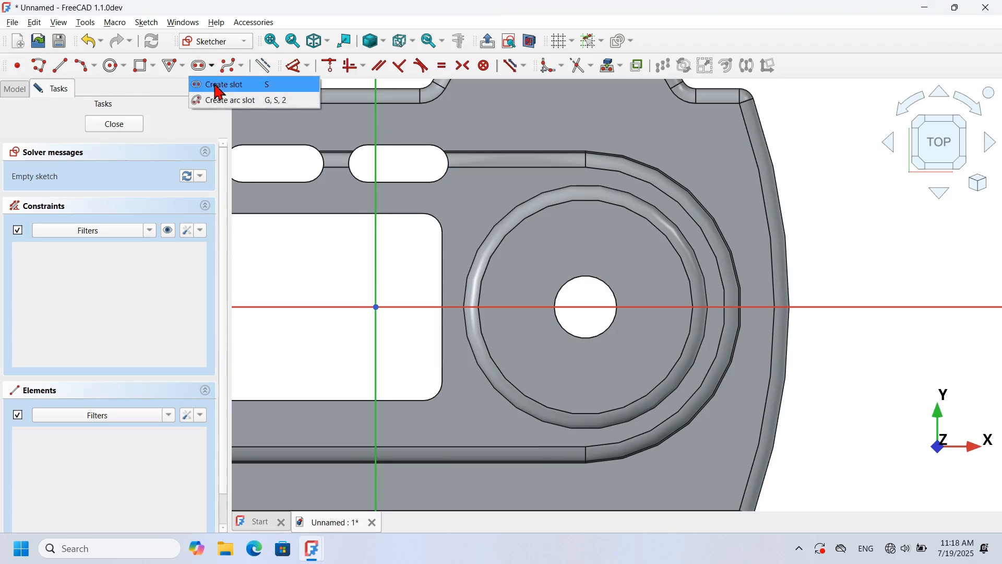
click(298, 102)
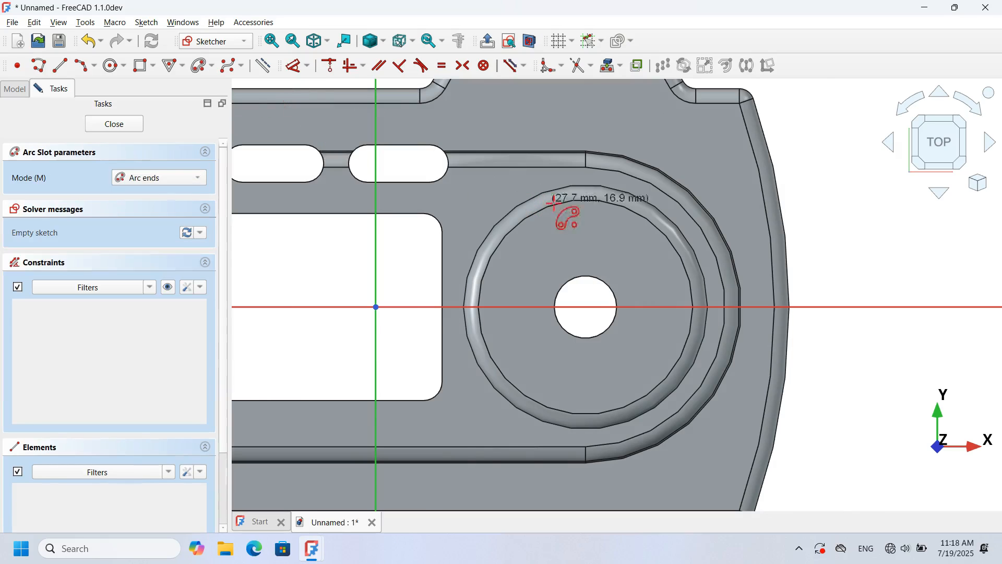
scroll(571, 261, up, 2)
click(596, 325)
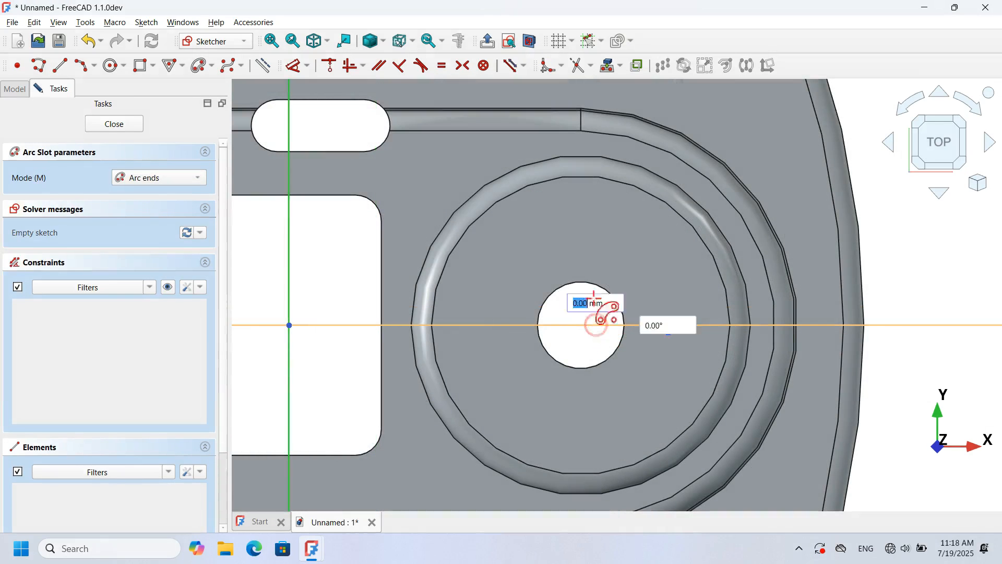
click(511, 234)
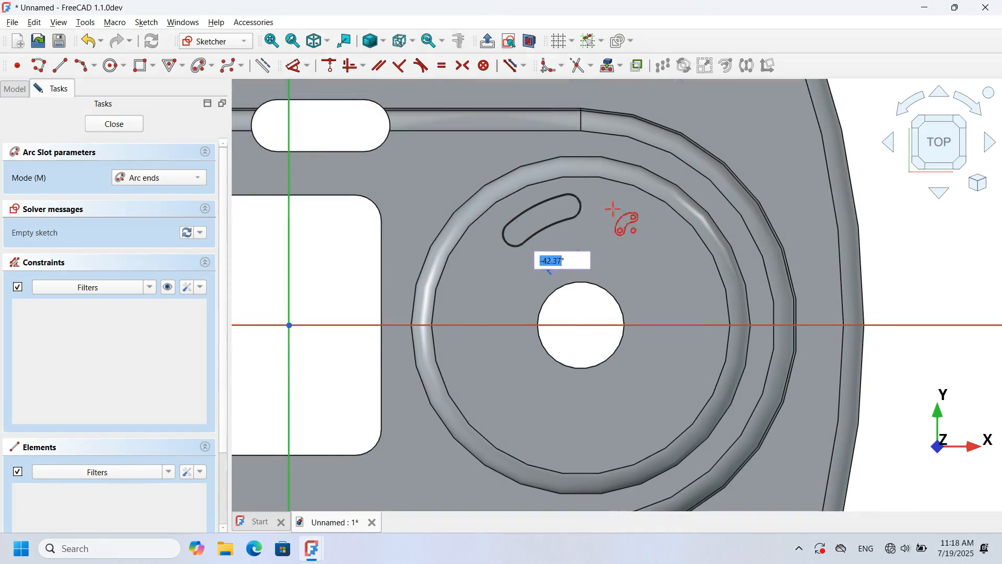
click(670, 262)
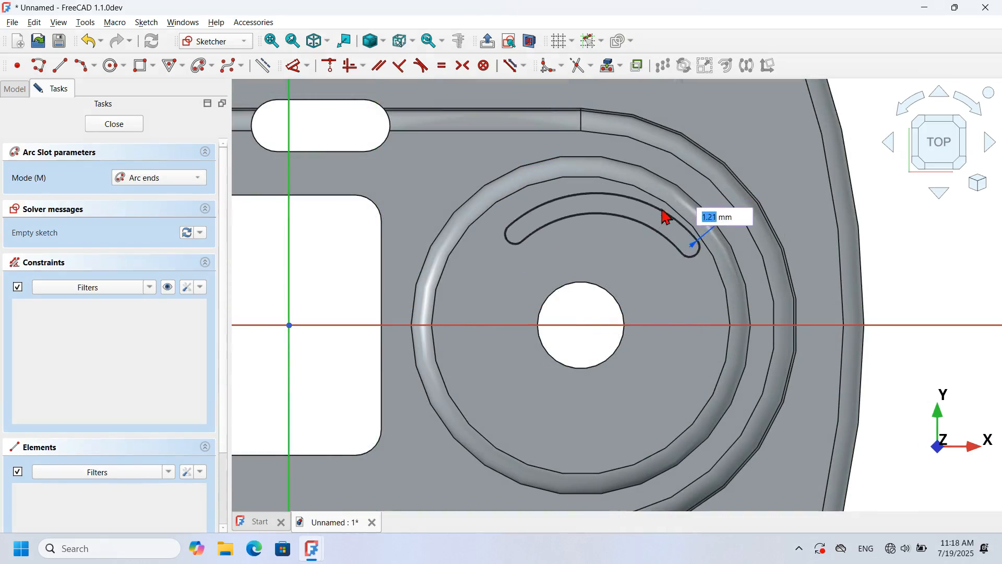
click(663, 182)
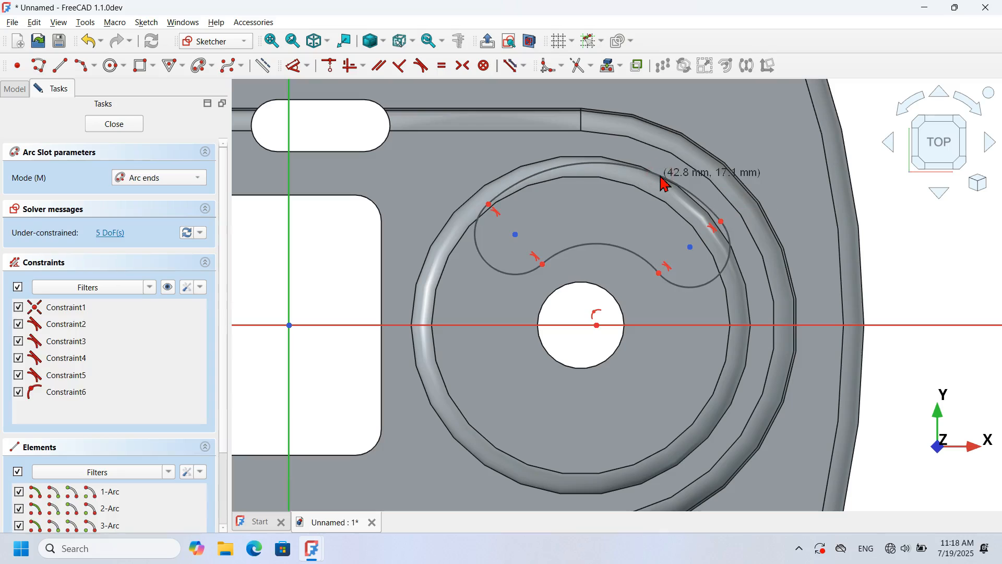
right_click(714, 150)
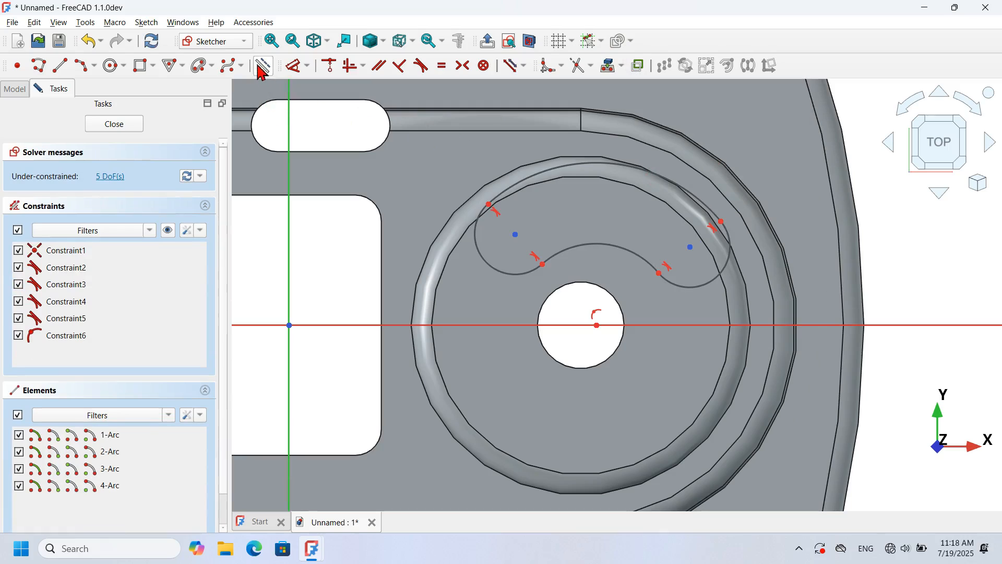
- Project the central hole's edge into the sketch and make the arc slot's centre coincident with the hole's centre
click(82, 64)
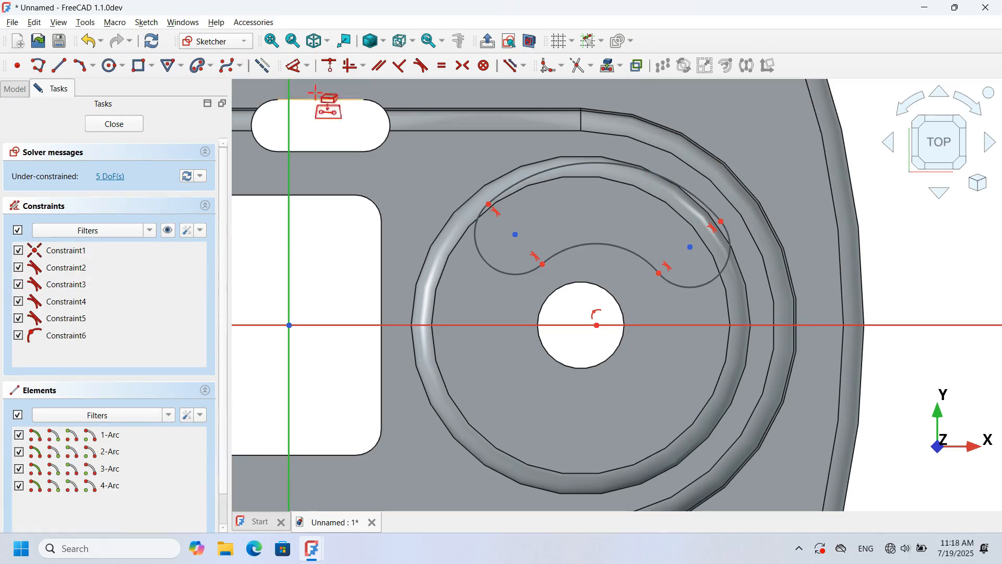
click(614, 297)
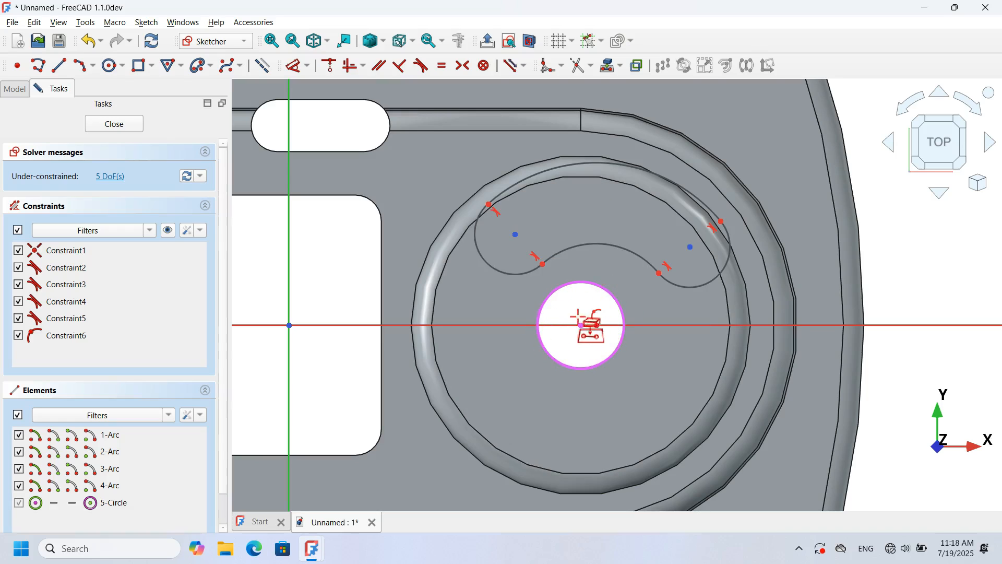
scroll(579, 323, up, 4)
key(Escape)
drag(577, 308, 646, 346)
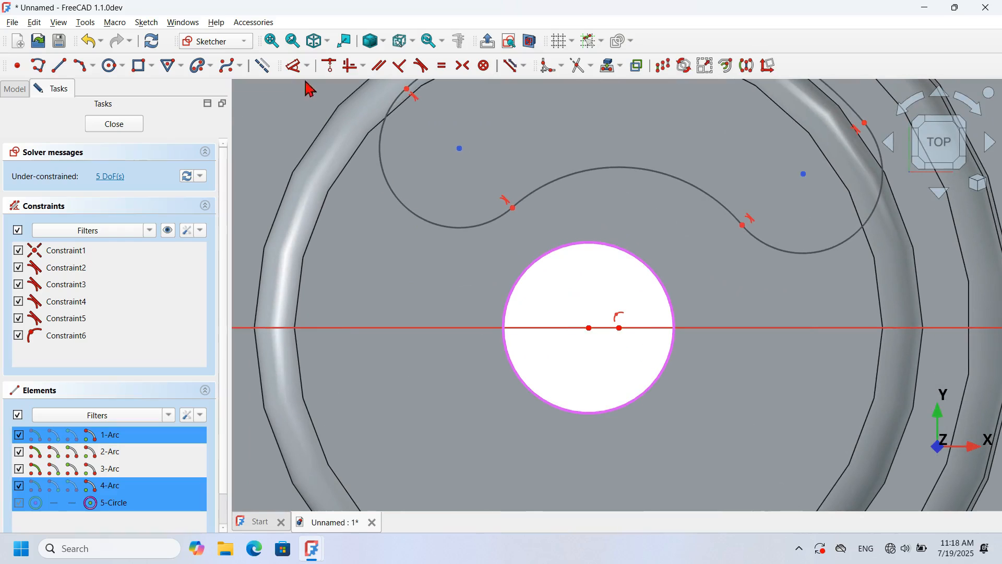
click(338, 68)
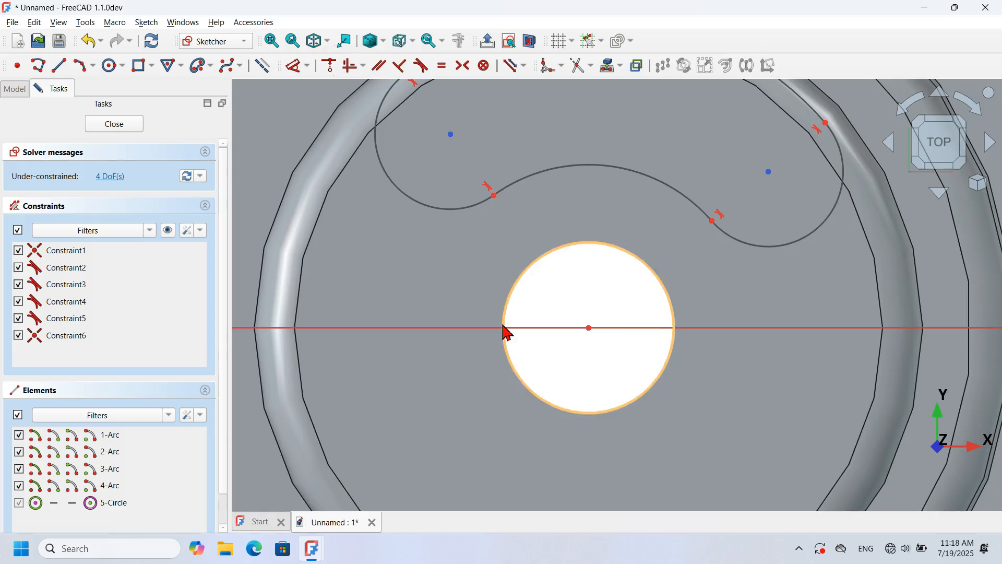
- Draw two construction lines joining the arc slot's end centres to the hole's centre
scroll(506, 330, down, 3)
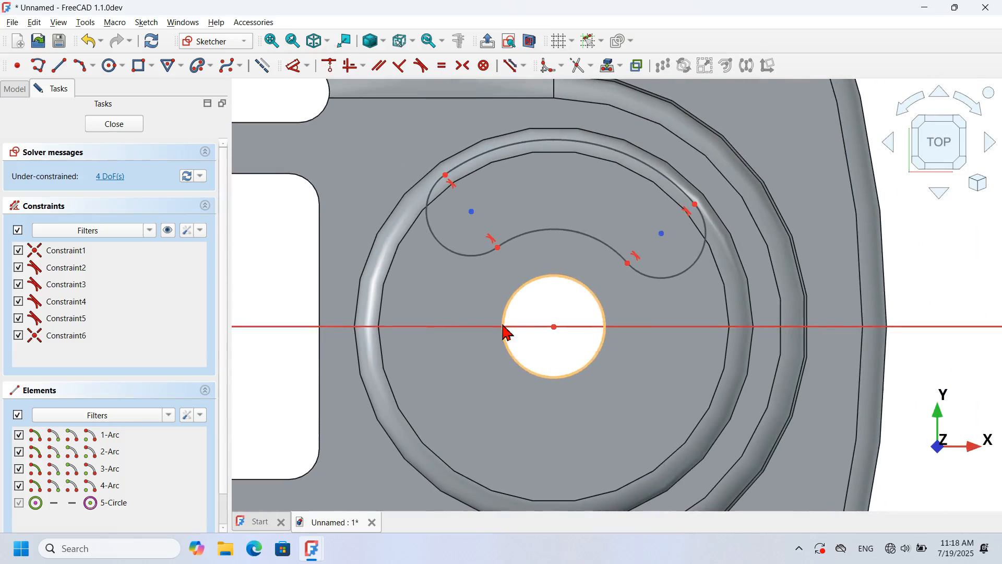
click(39, 66)
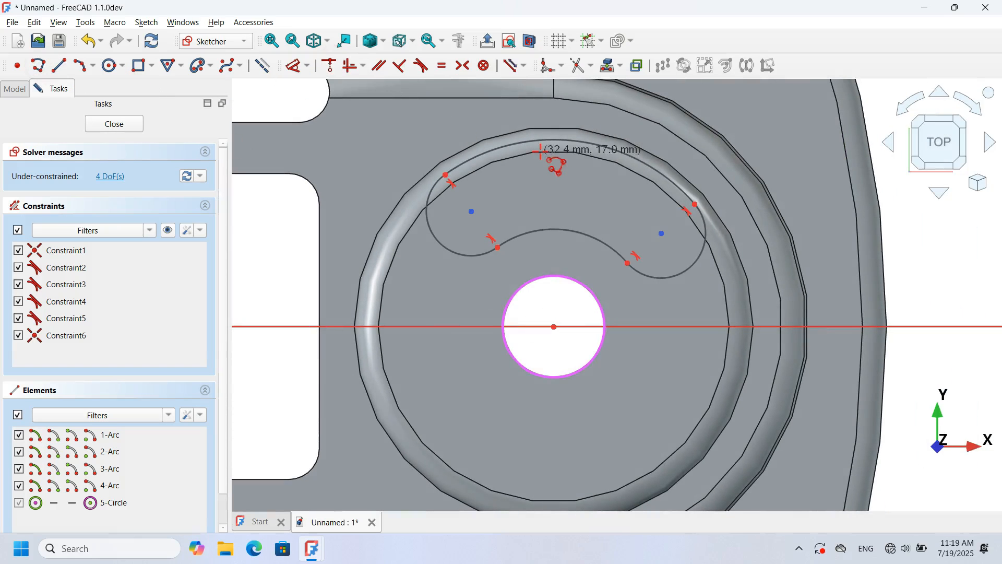
click(472, 211)
click(555, 327)
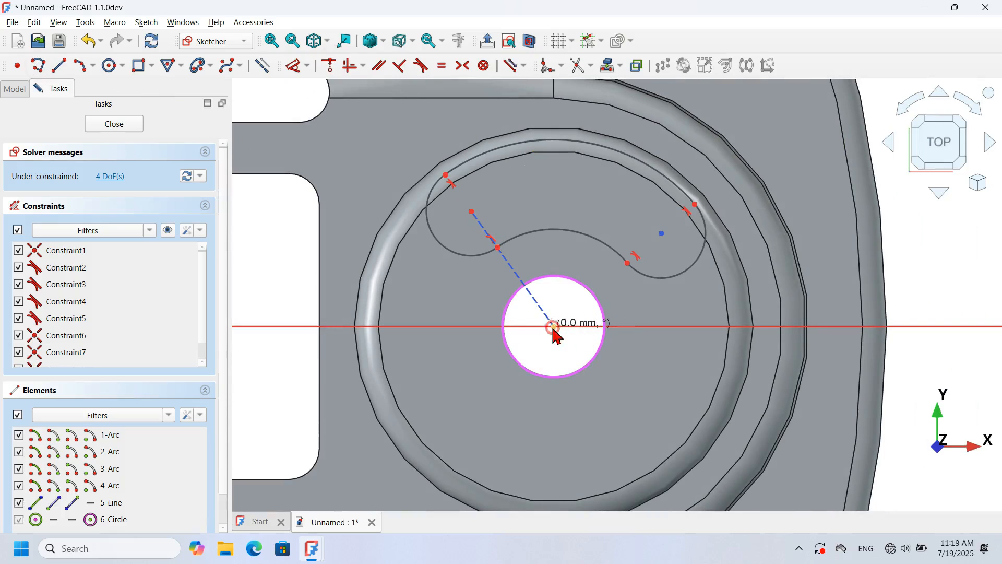
click(662, 233)
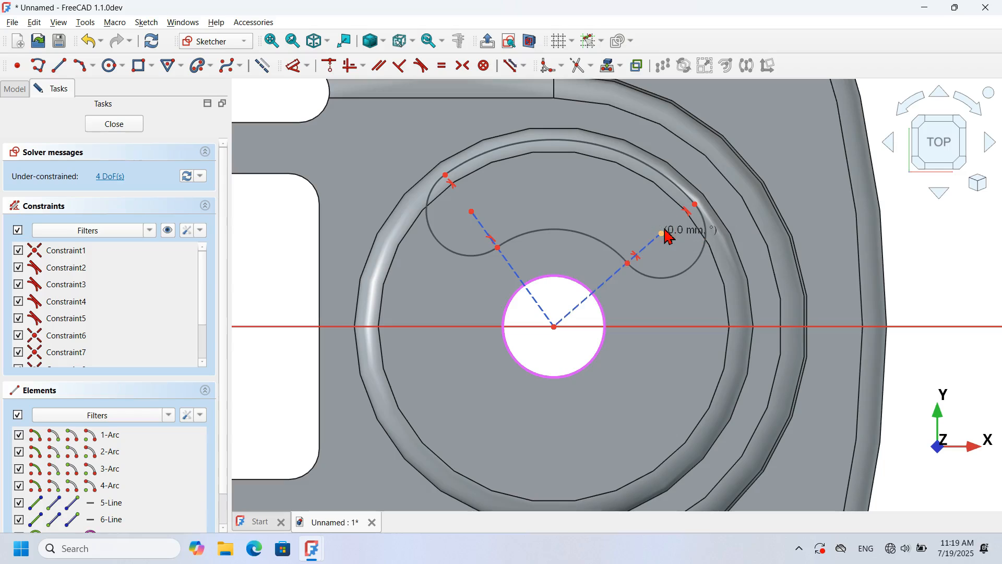
right_click(665, 229)
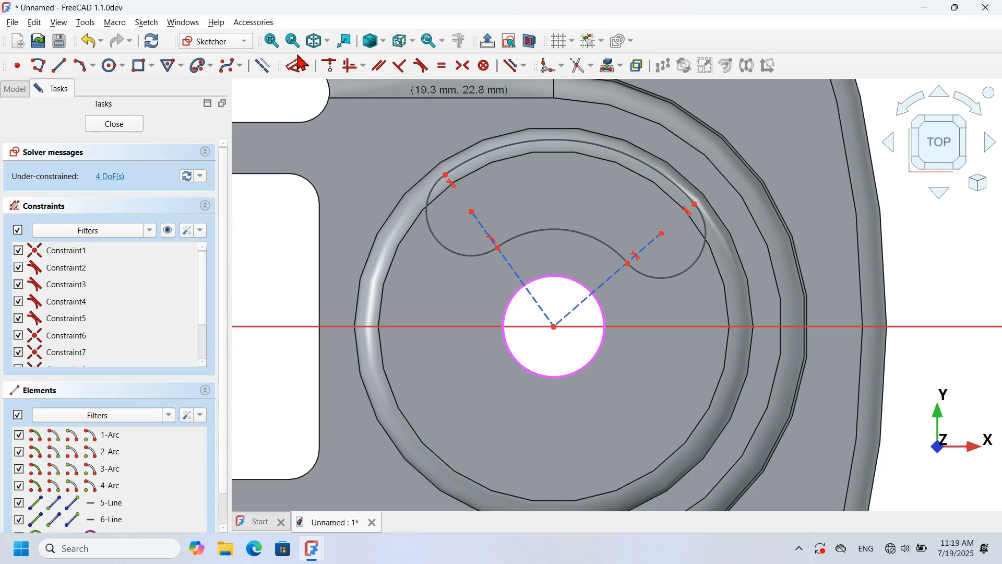
- Set the angle between the two construction lines to 45°
click(298, 69)
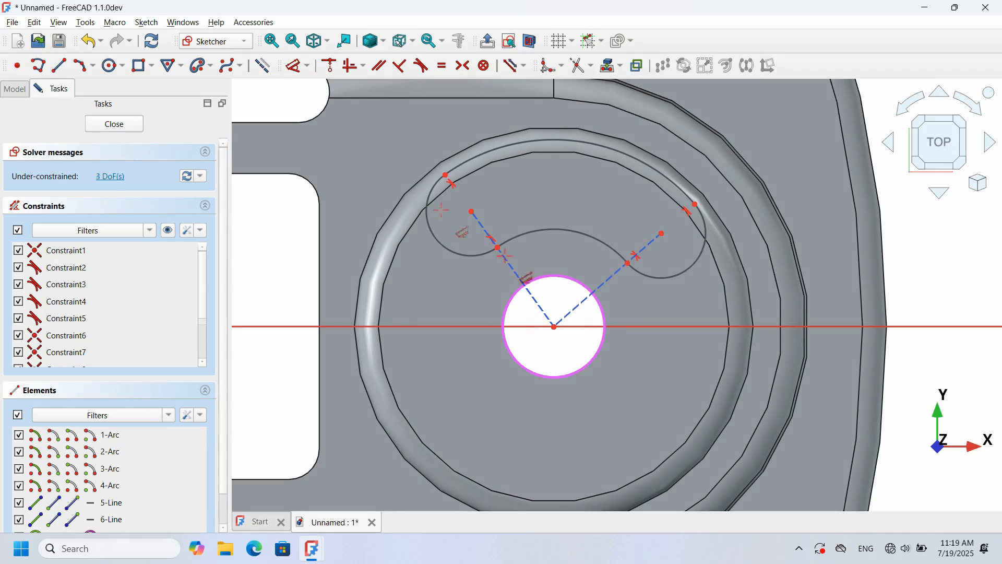
click(507, 261)
click(615, 276)
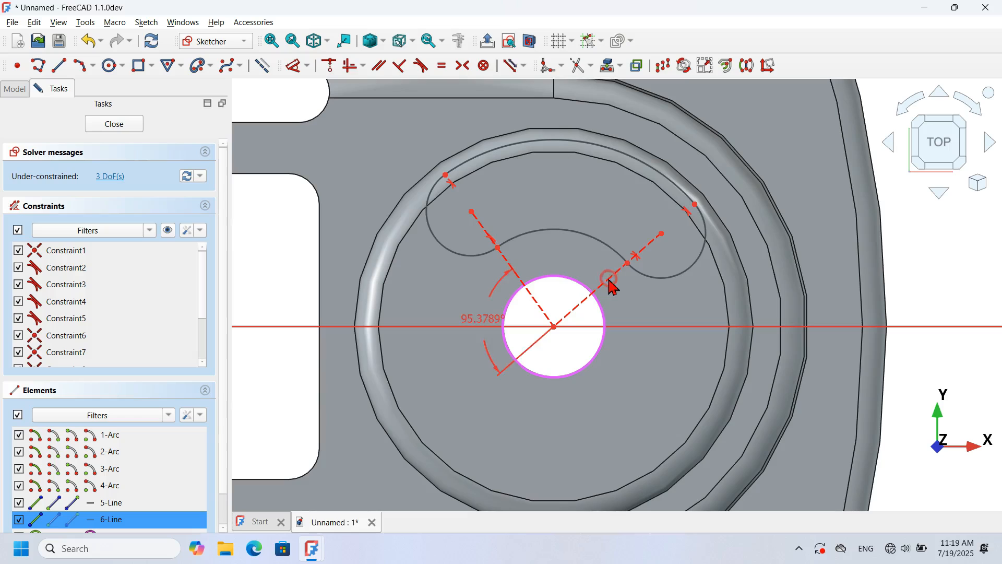
click(560, 184)
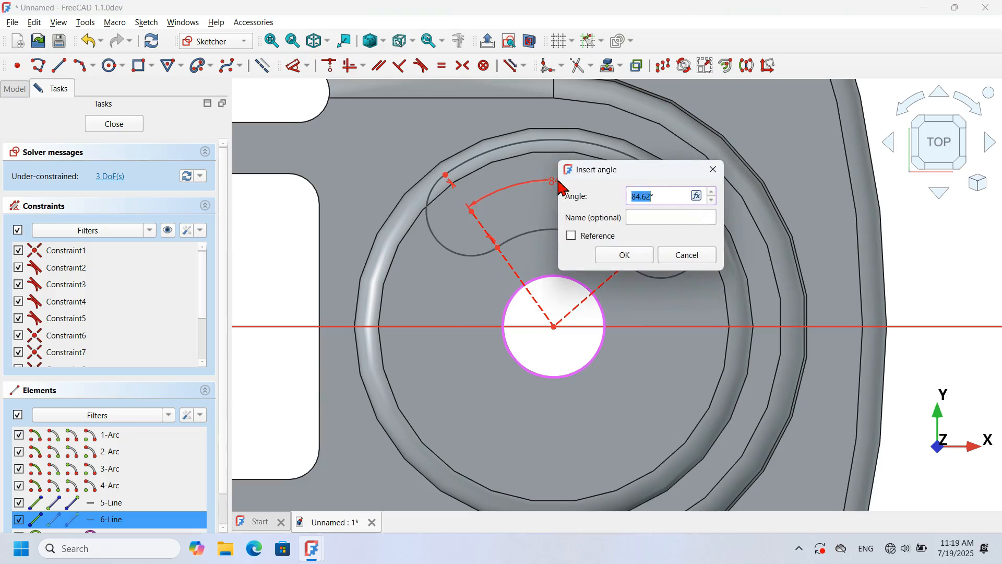
key(Return)
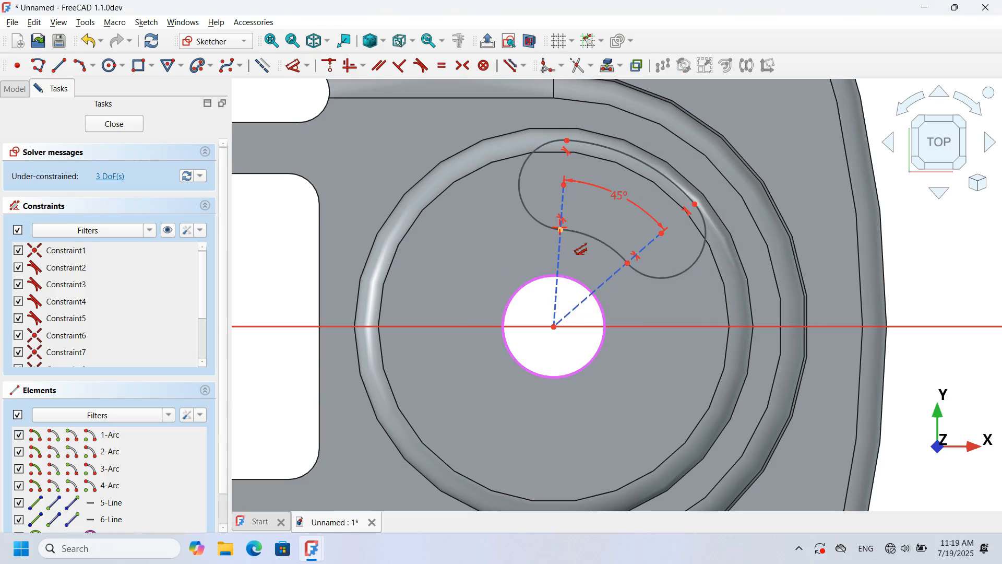
- Dimension the left construction line's length at 12 mm
click(558, 253)
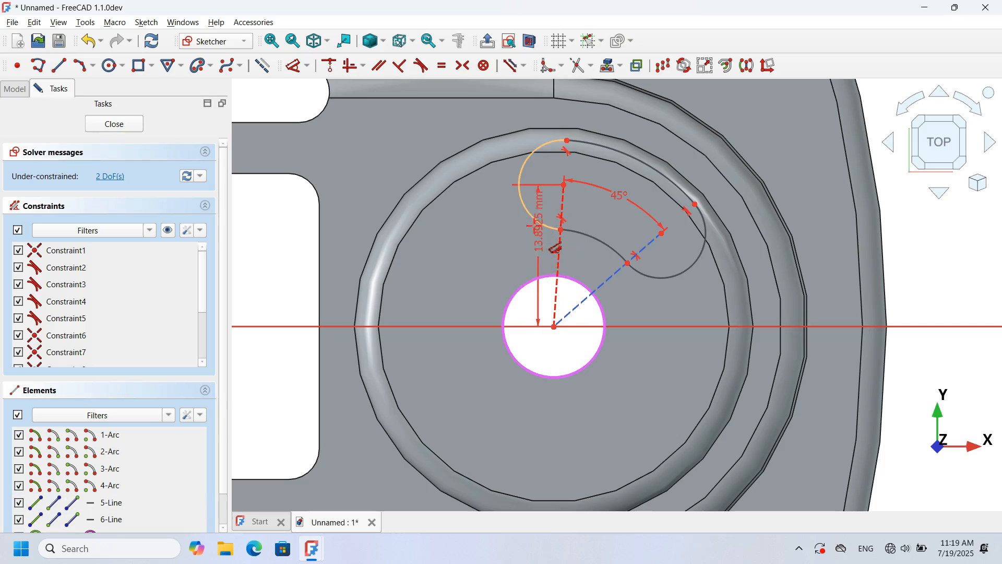
scroll(568, 263, up, 2)
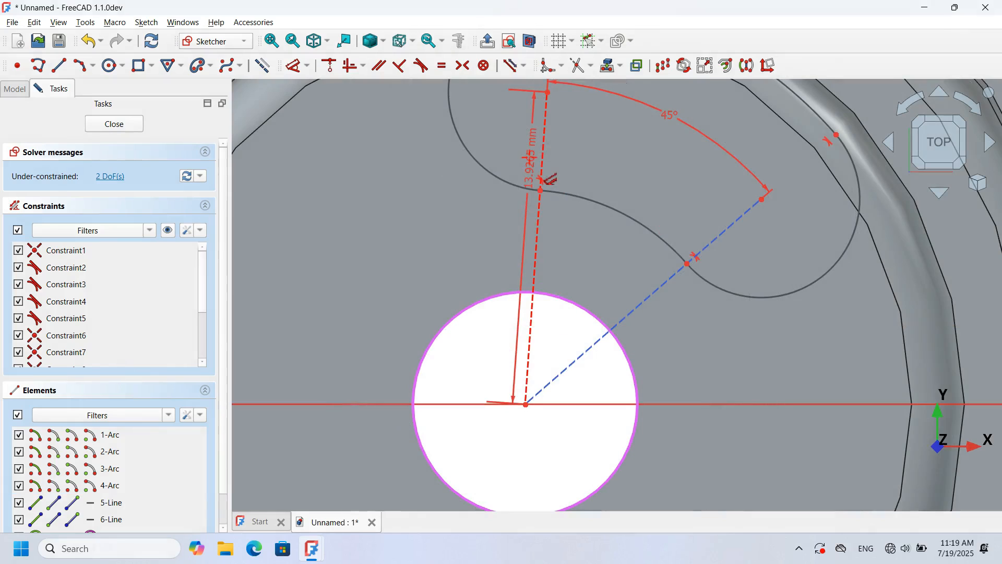
click(531, 158)
text(12)
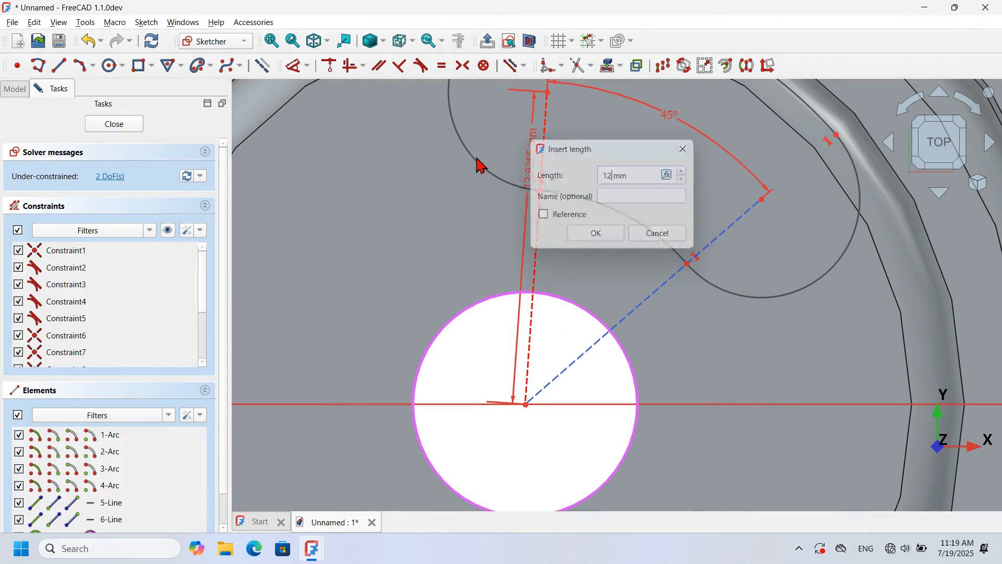
key(Return)
- Set the arc slot's right end-arc radius to 3 mm
scroll(419, 257, down, 3)
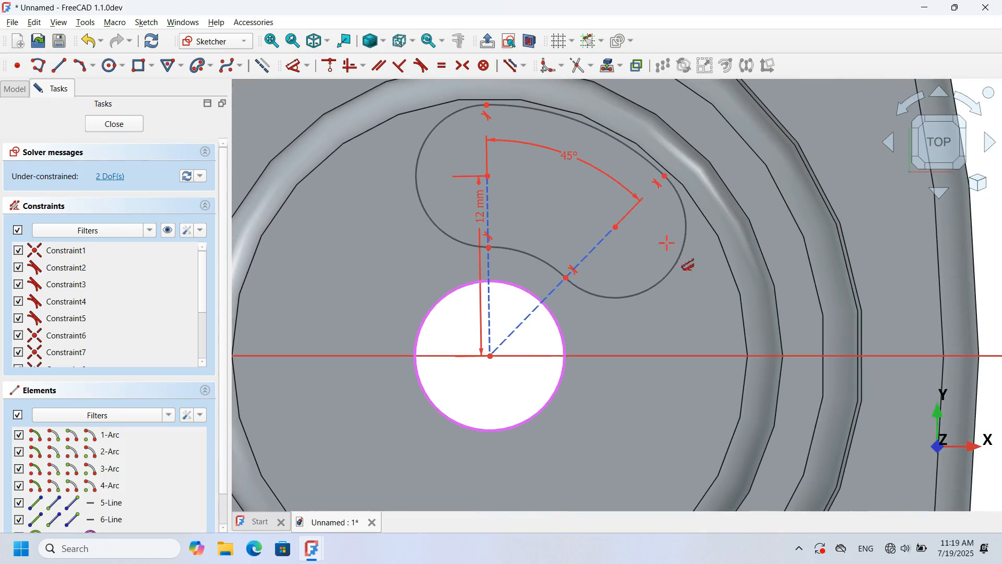
click(683, 253)
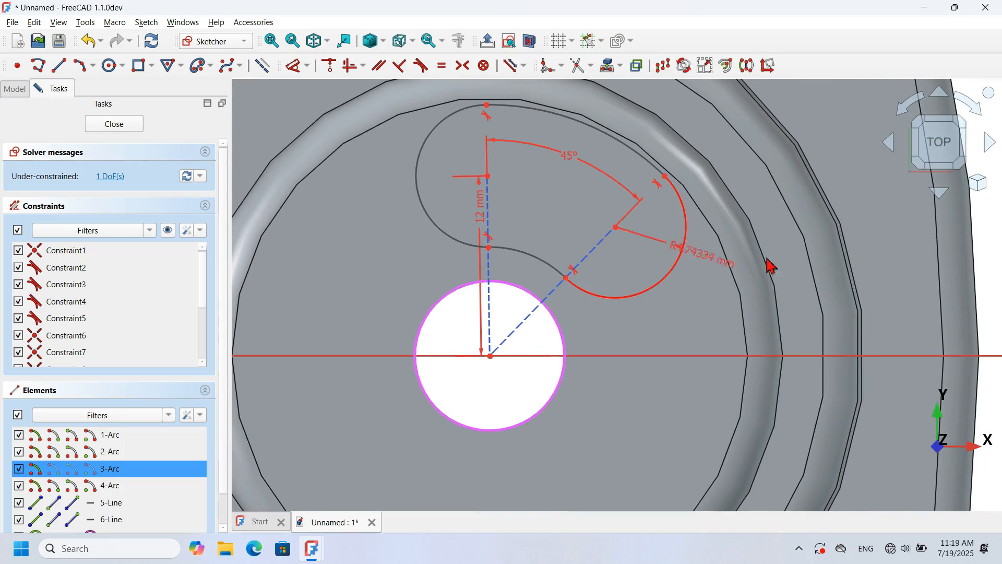
click(829, 268)
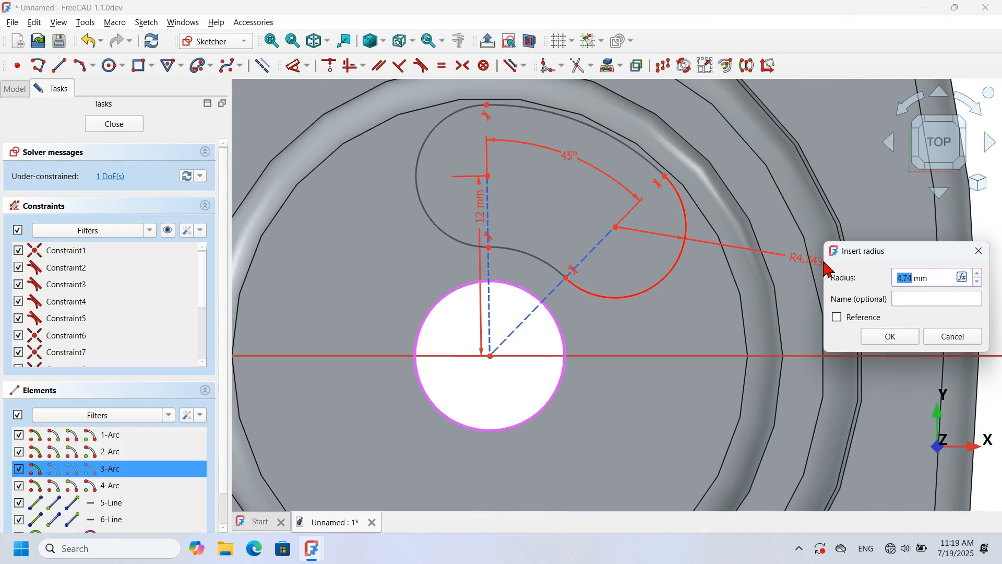
text(3)
key(Return)
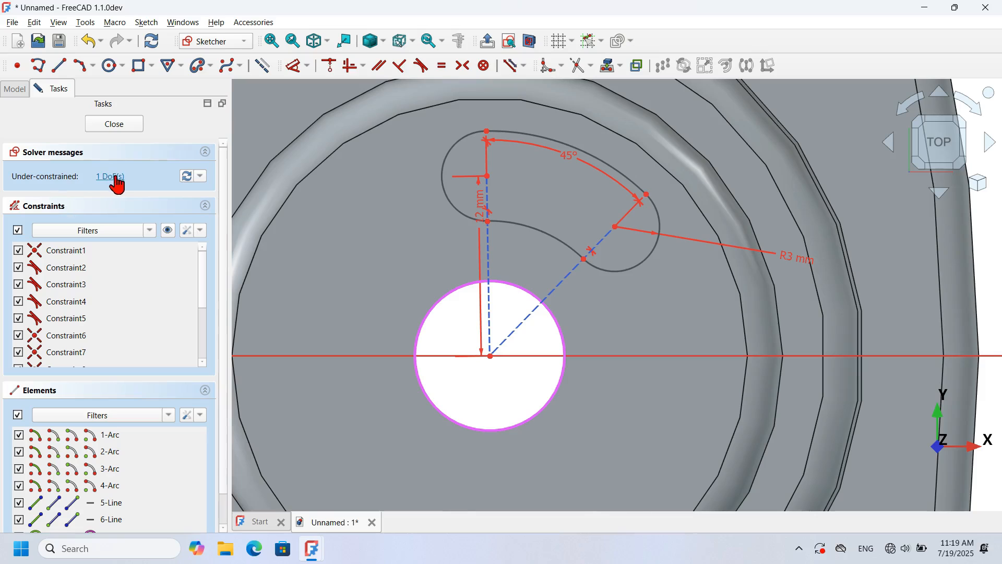
- Constrain the angle between the right construction line and the horizontal axis to 67.5°
click(557, 286)
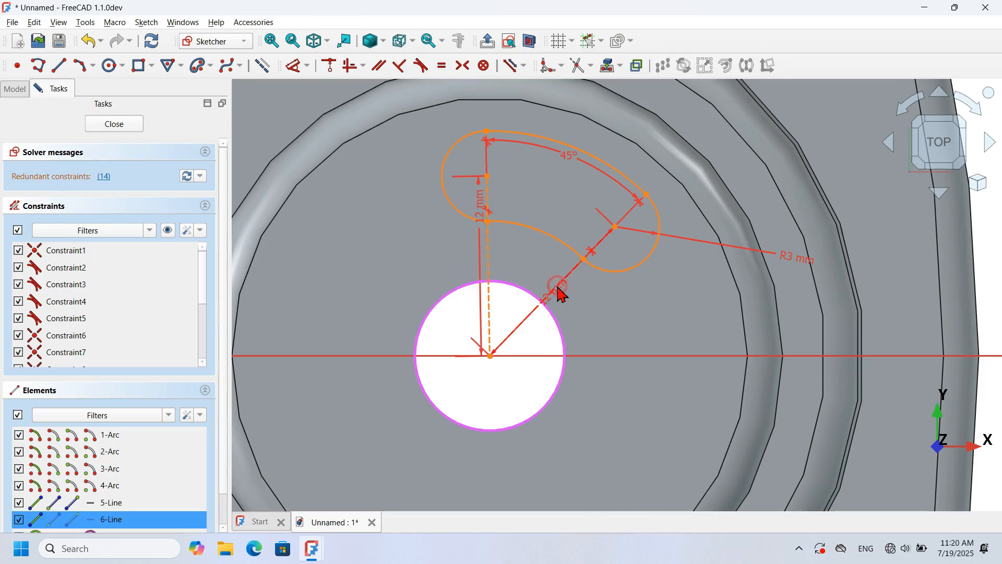
click(646, 356)
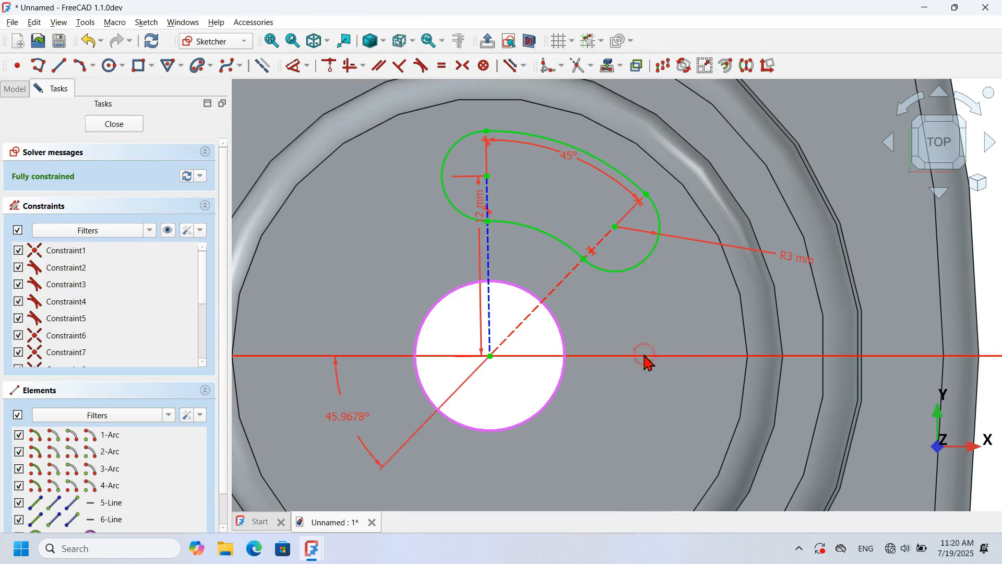
click(695, 287)
drag(741, 286, 678, 187)
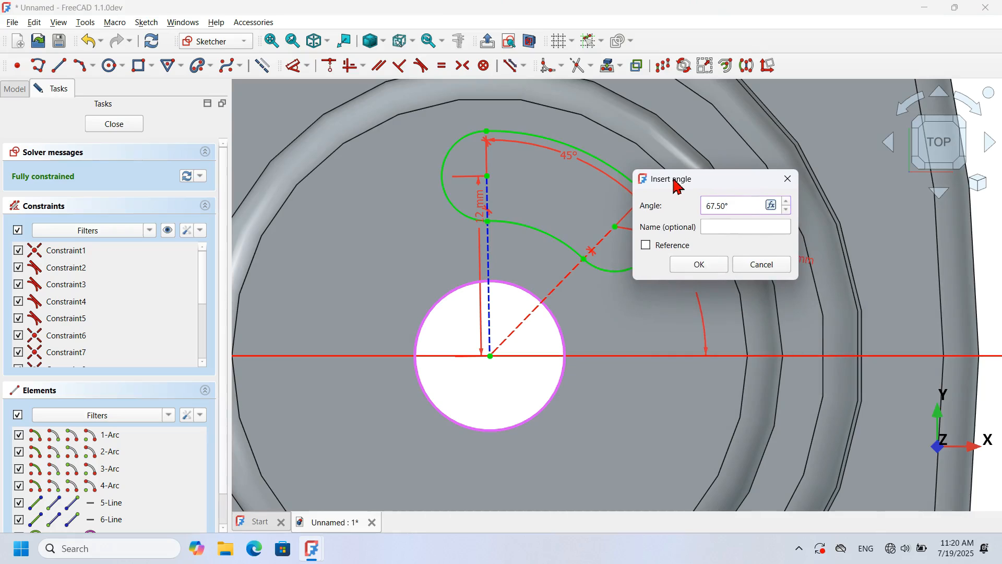
key(Return)
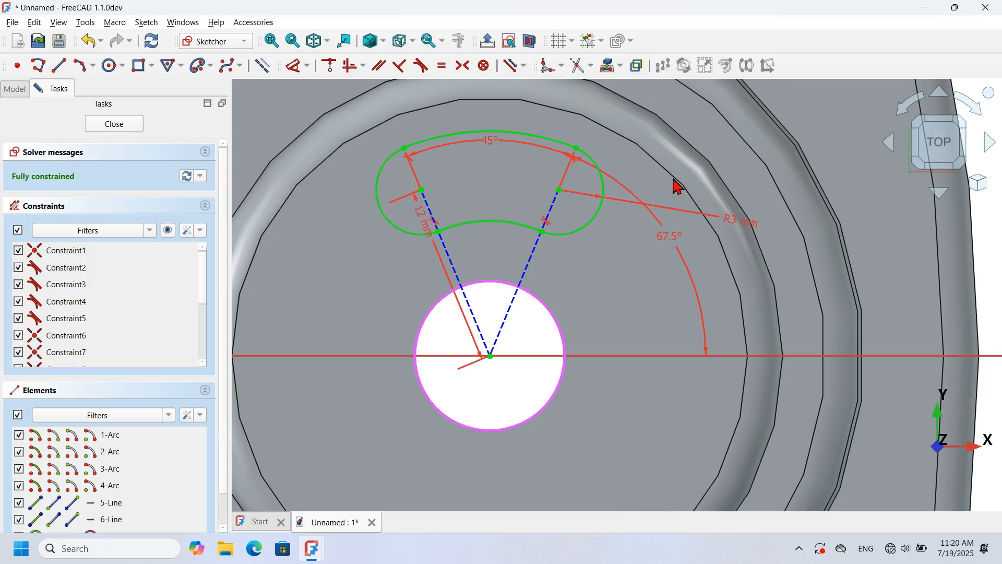
scroll(643, 268, down, 5)
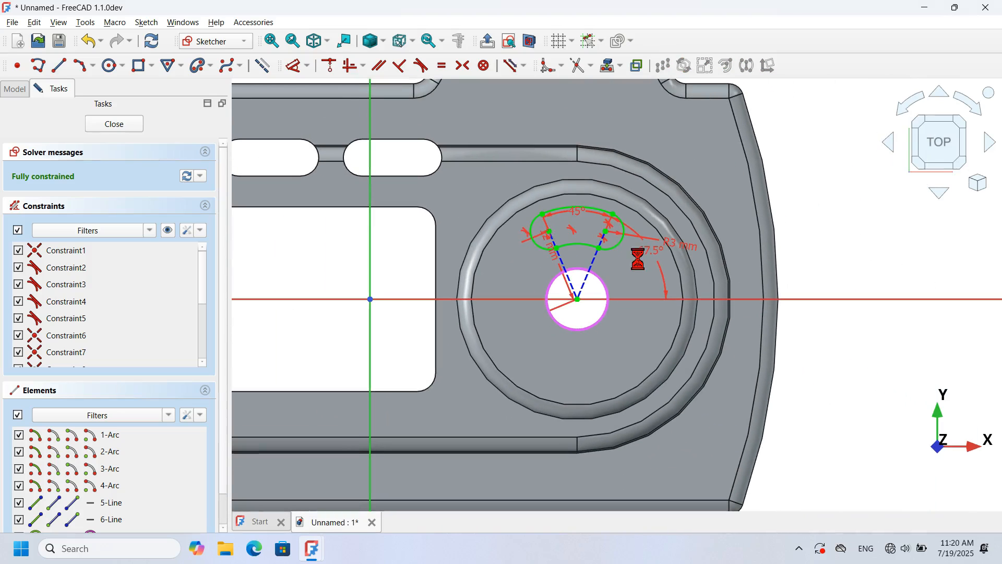
- Finish the sketch and cut the arc slot through the disc with a 5 mm deep pocket
key(Escape)
click(295, 63)
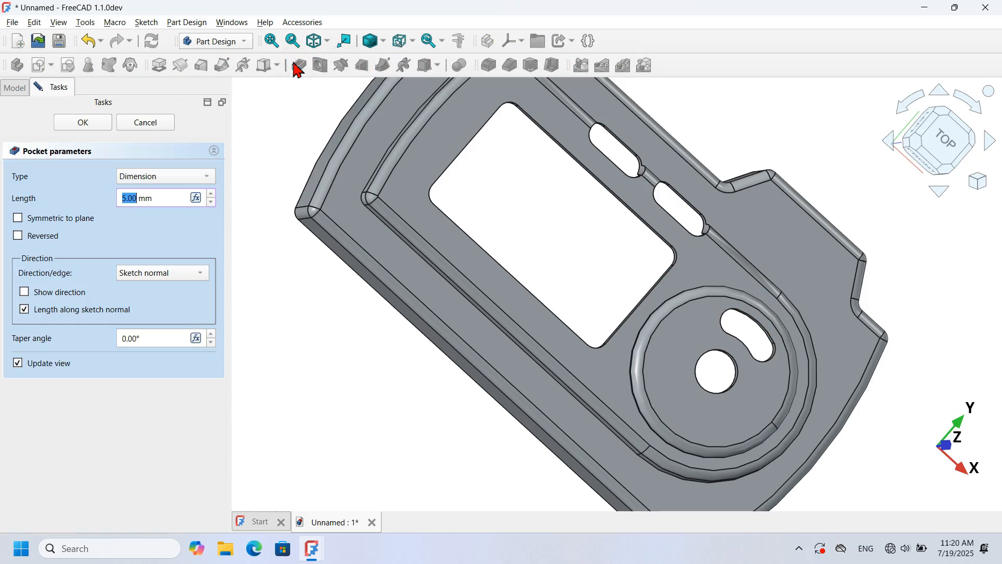
click(85, 124)
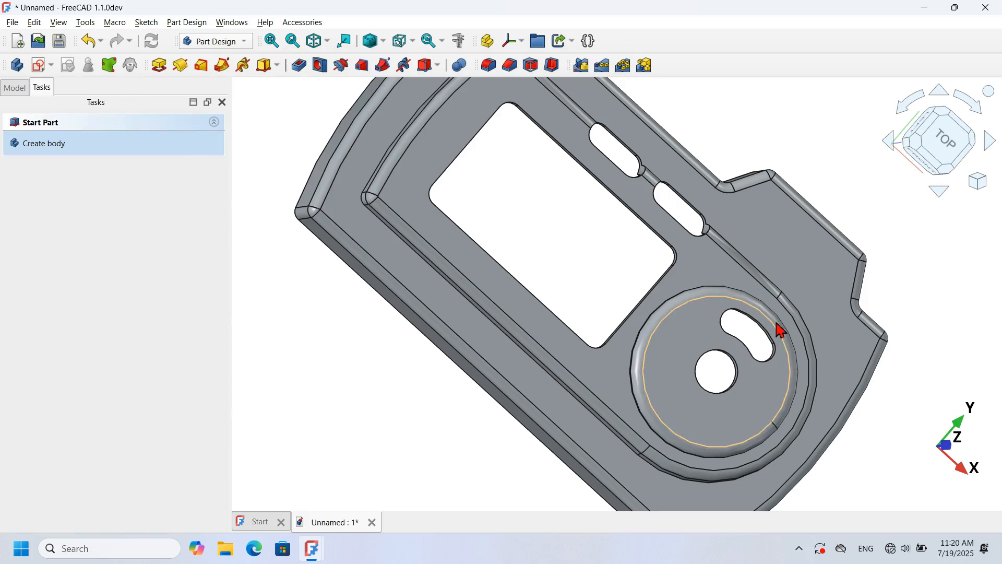
- Create a polar pattern feature from the arc slot pocket
click(933, 143)
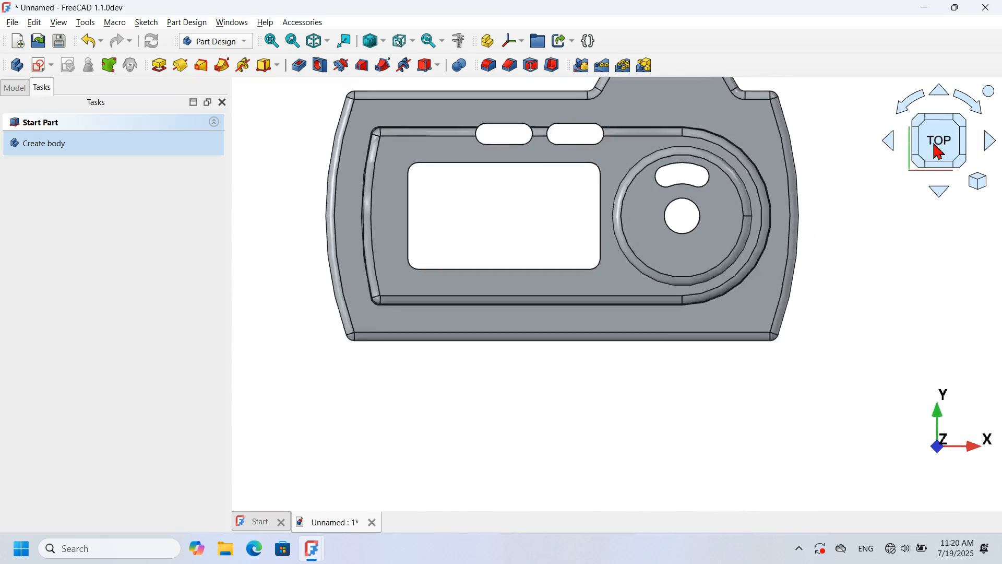
key(alt)
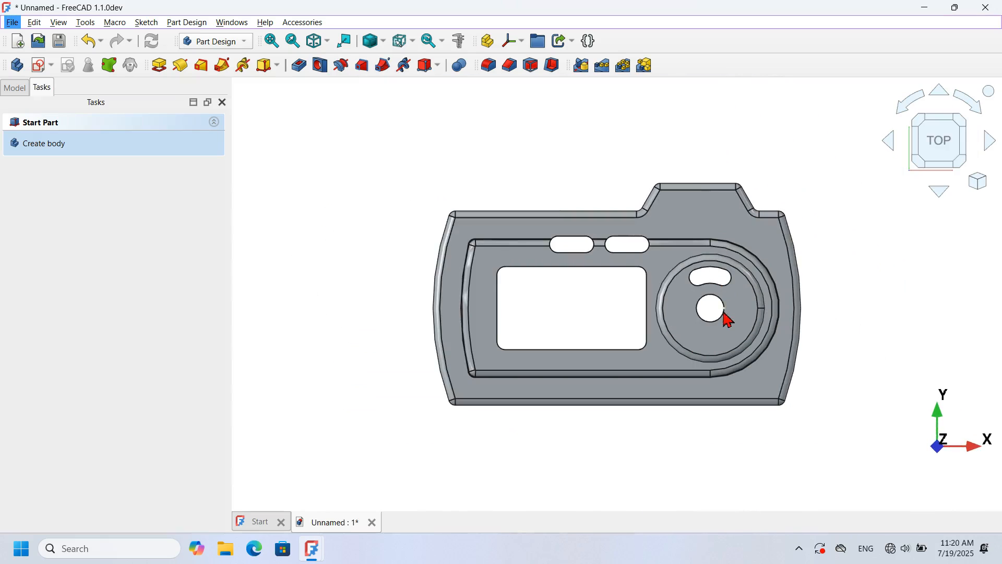
scroll(711, 327, up, 3)
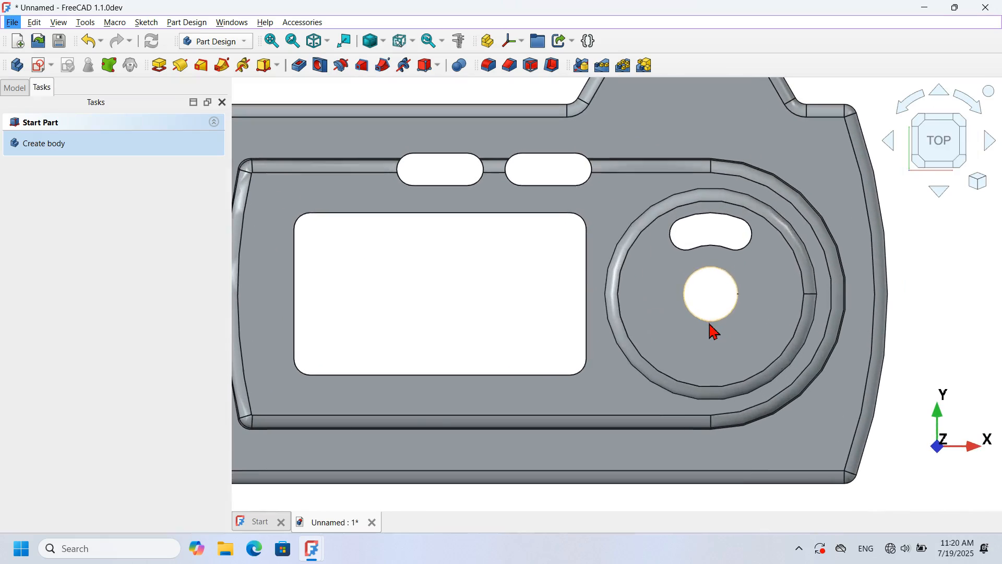
click(12, 89)
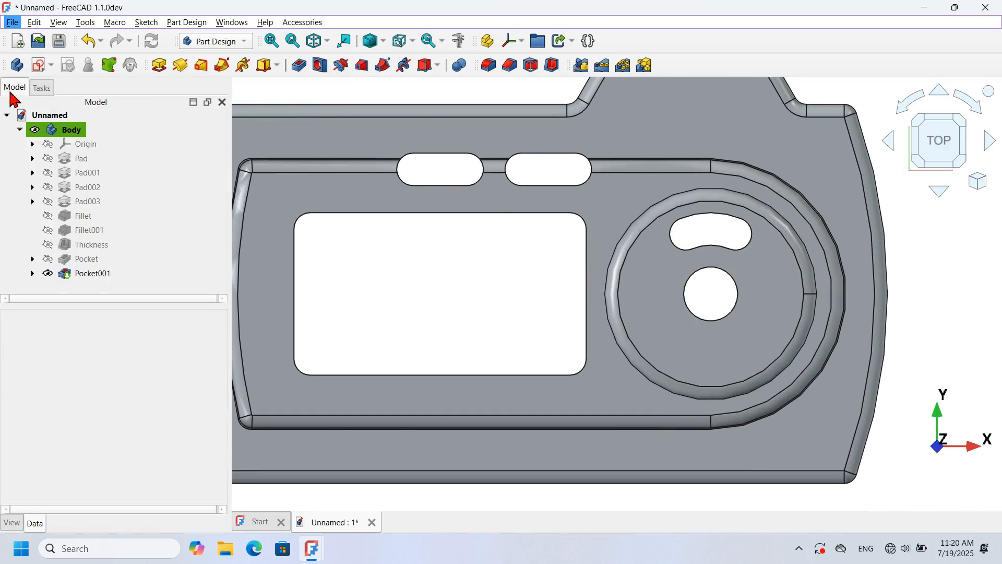
click(81, 259)
click(93, 273)
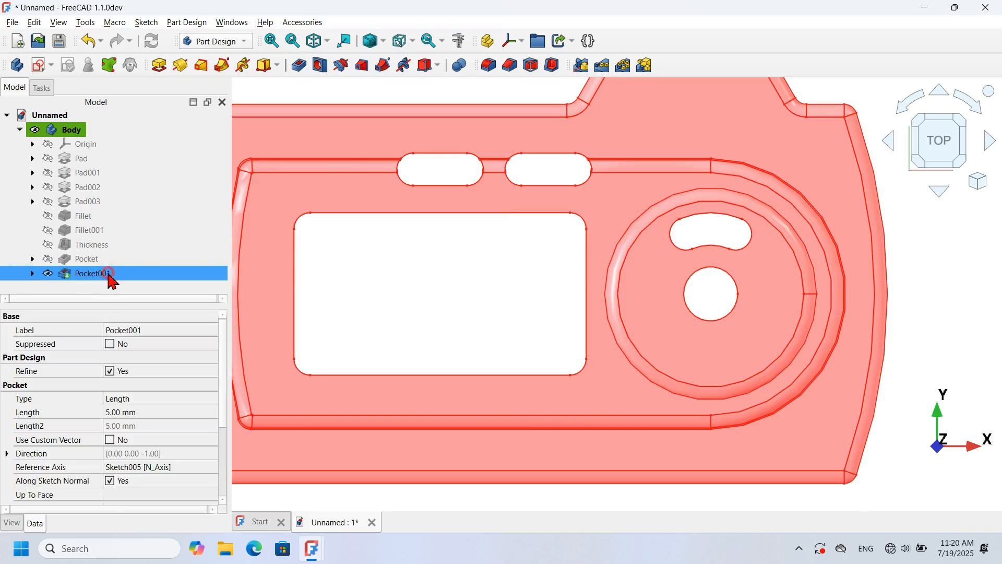
click(323, 295)
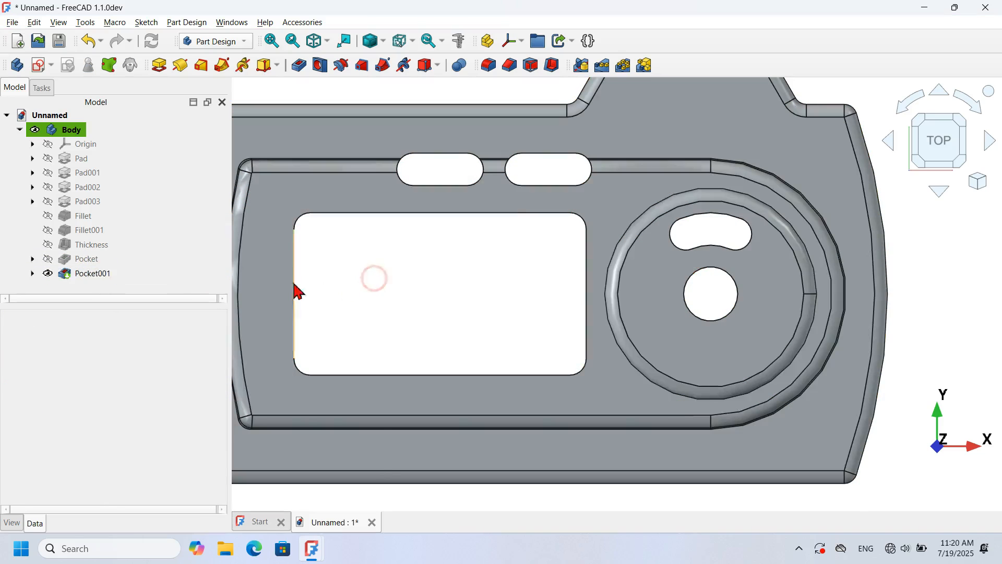
click(125, 275)
click(624, 65)
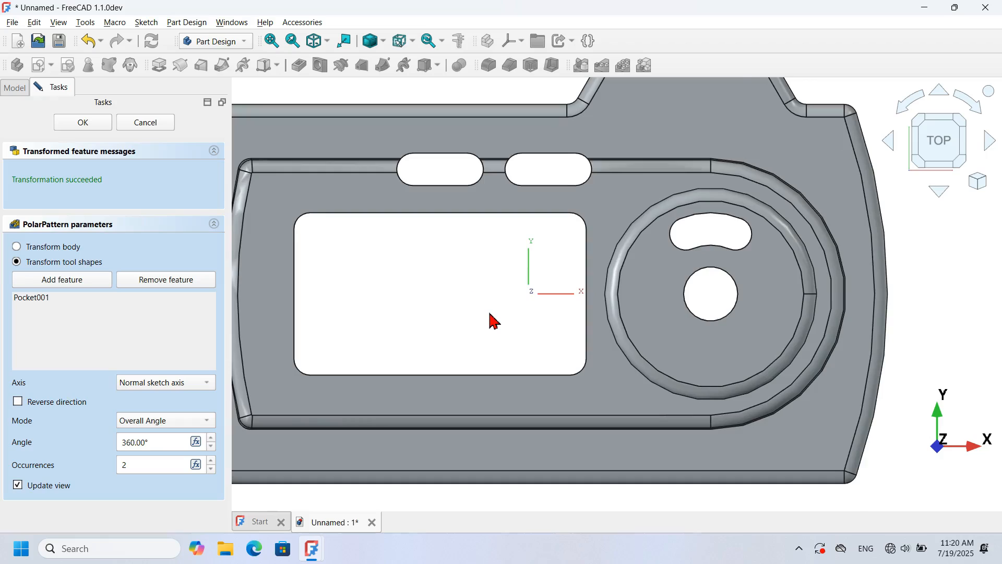
- Pattern the arc slot around the disc's central hole, using the hole's circular edge as axis, with 4 occurrences over 360°
scroll(489, 313, down, 2)
middle_drag(483, 450, 547, 416)
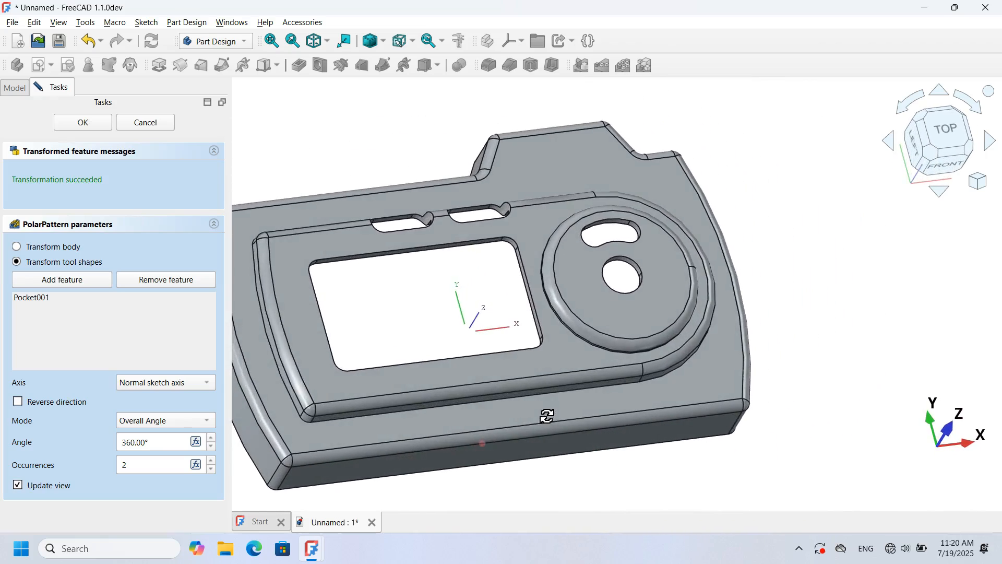
scroll(626, 329, up, 4)
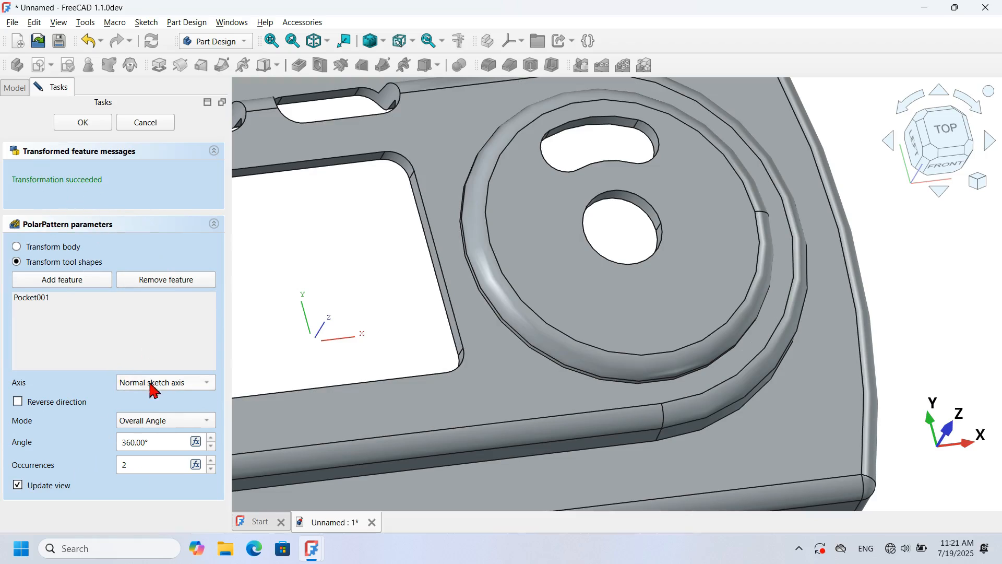
click(183, 384)
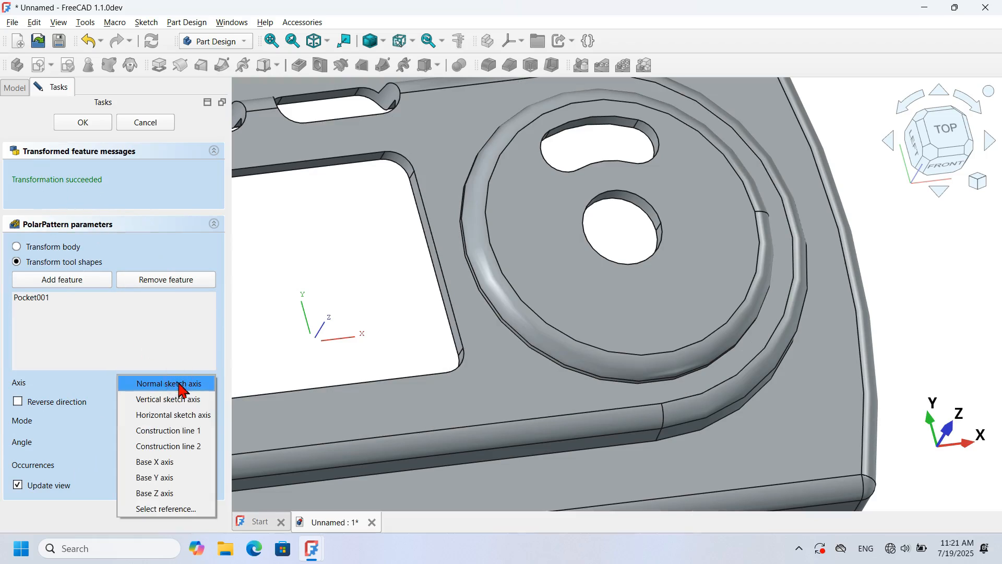
click(184, 509)
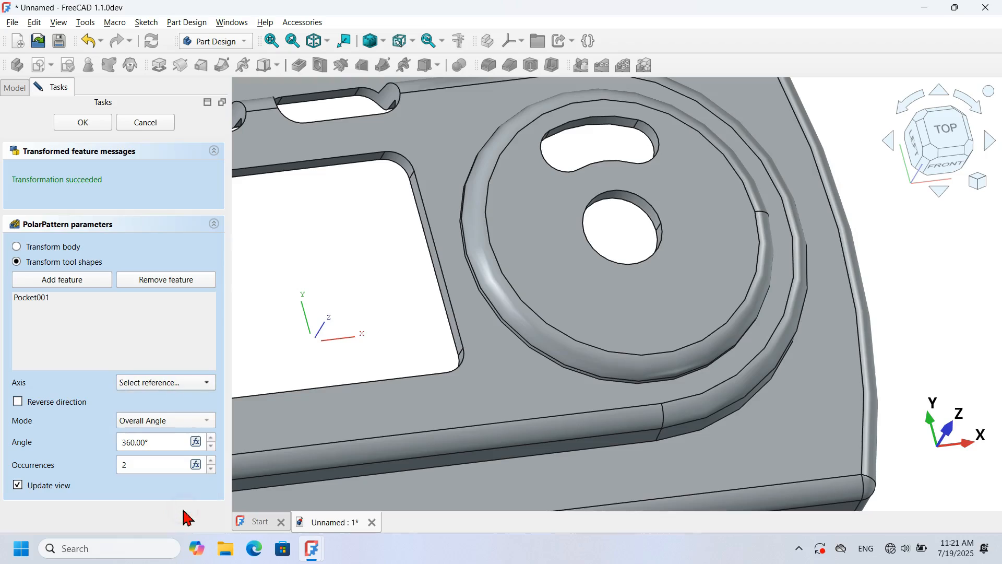
click(651, 209)
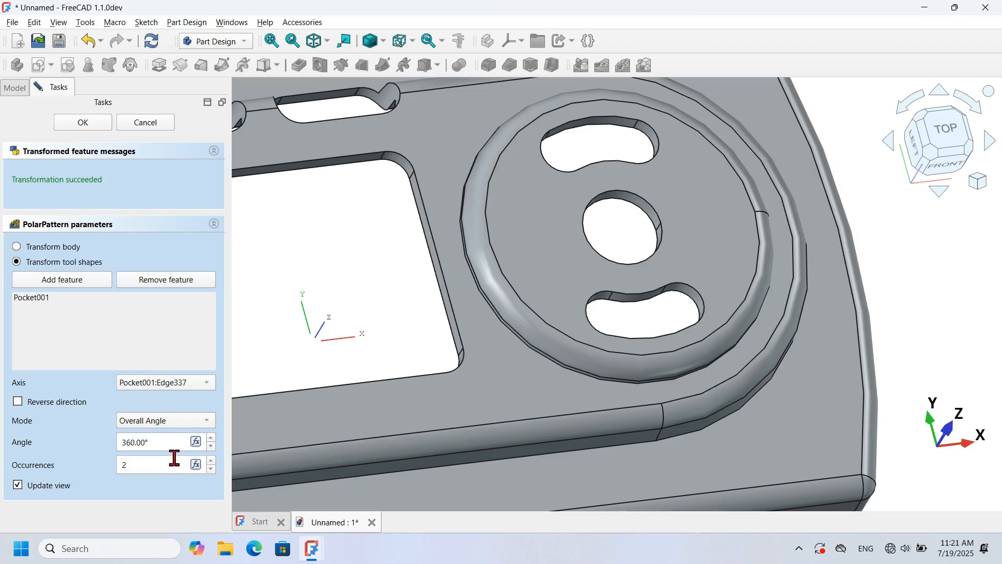
drag(167, 463, 67, 475)
text(4)
click(83, 123)
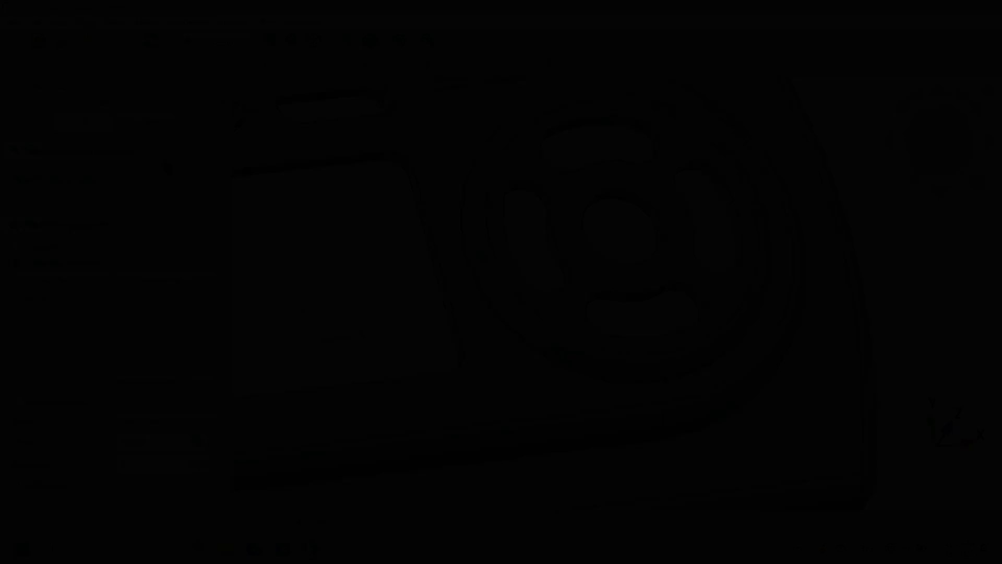
- Examine the finished housing cover from above, from its hollow underside and from the sides
click(351, 251)
key(Home)
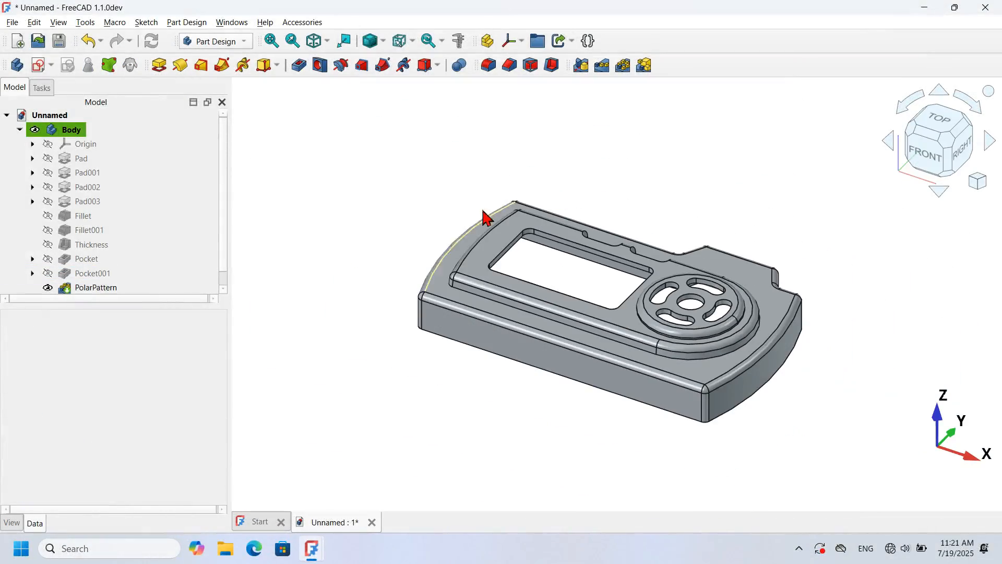
middle_drag(651, 168, 641, 201)
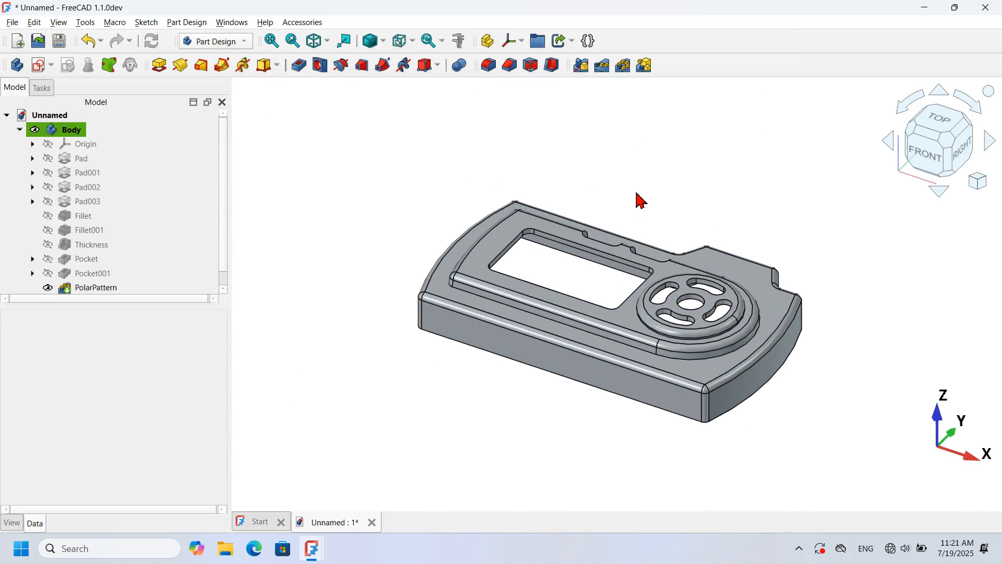
middle_drag(731, 203, 643, 112)
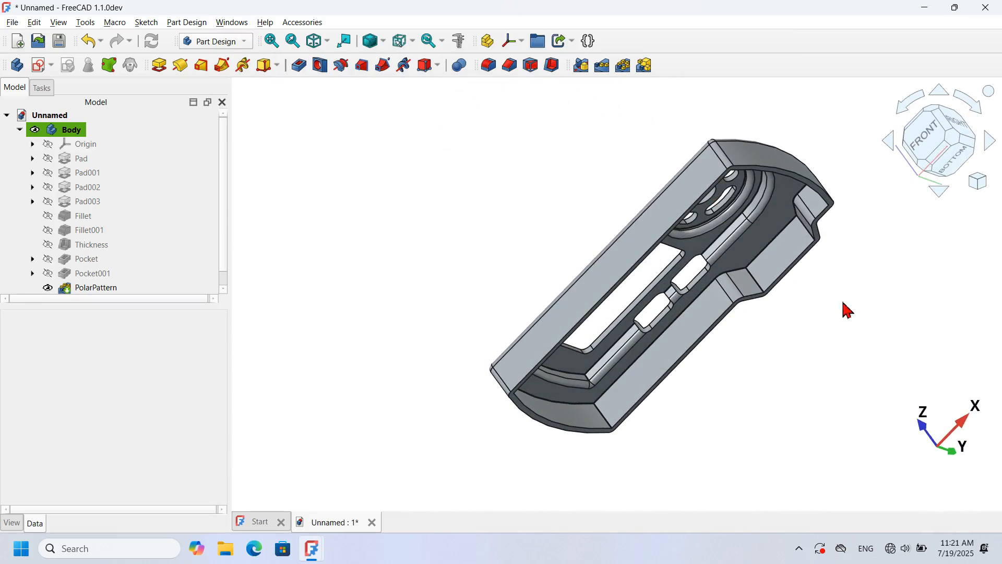
middle_drag(860, 230, 458, 523)
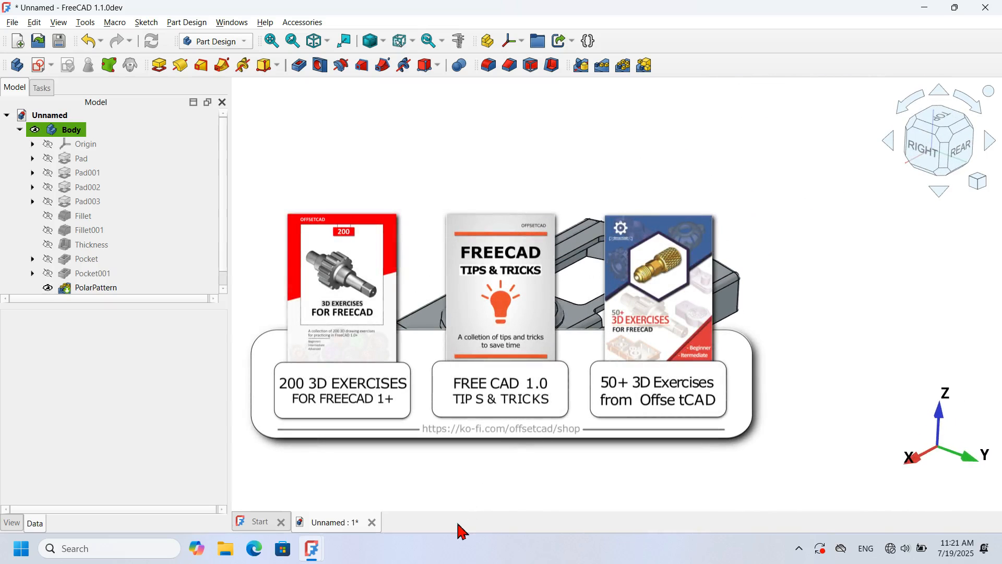
middle_drag(574, 292, 596, 290)
middle_drag(719, 405, 747, 396)
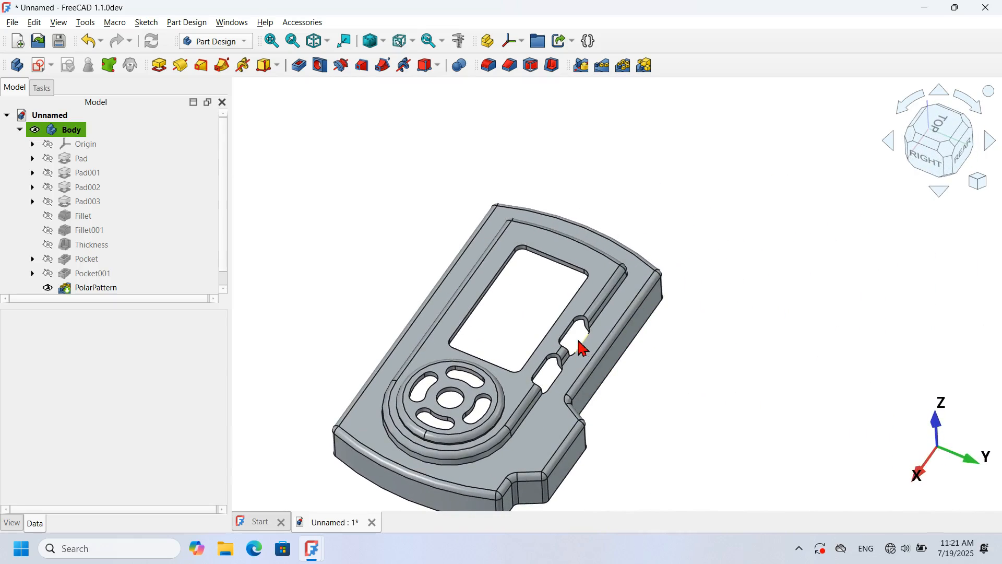
middle_drag(578, 339, 637, 210)
middle_drag(408, 310, 454, 308)
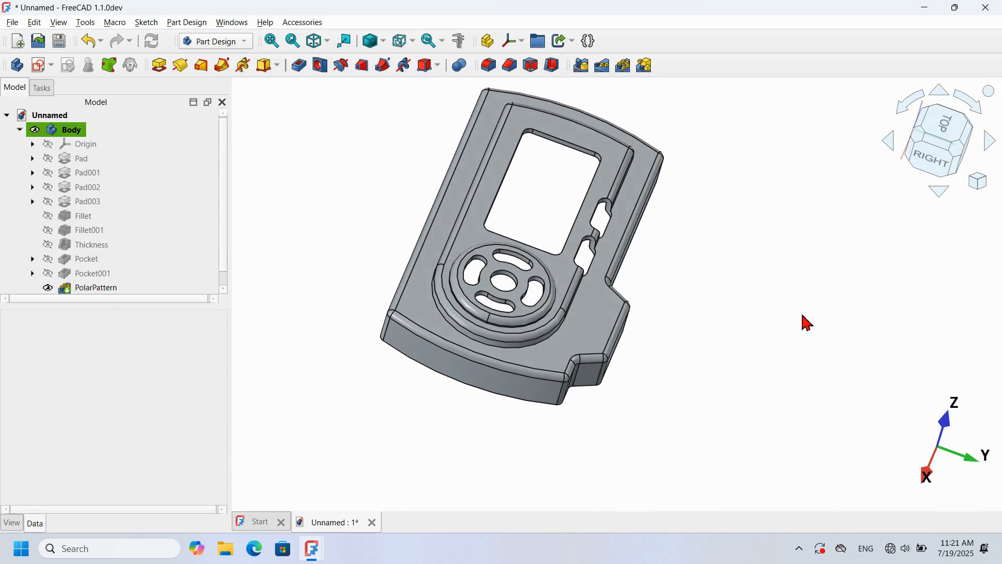